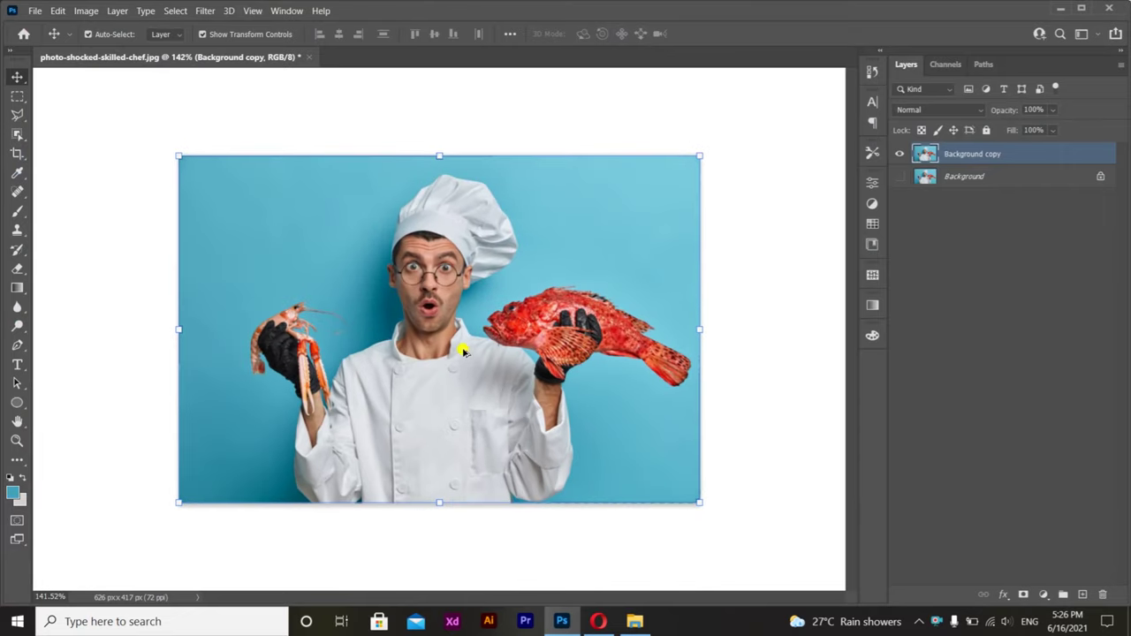
Sample the blue backdrop in Color Range and set Fuzziness to 58
left_click(175, 10)
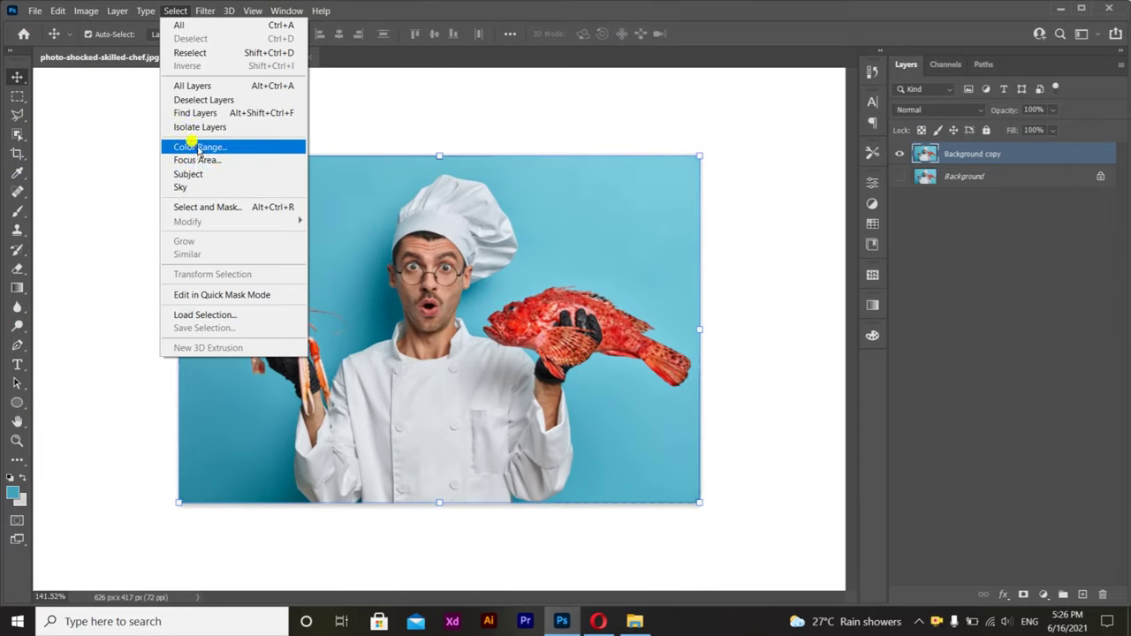
left_click(181, 144)
left_click_drag(822, 154, 804, 153)
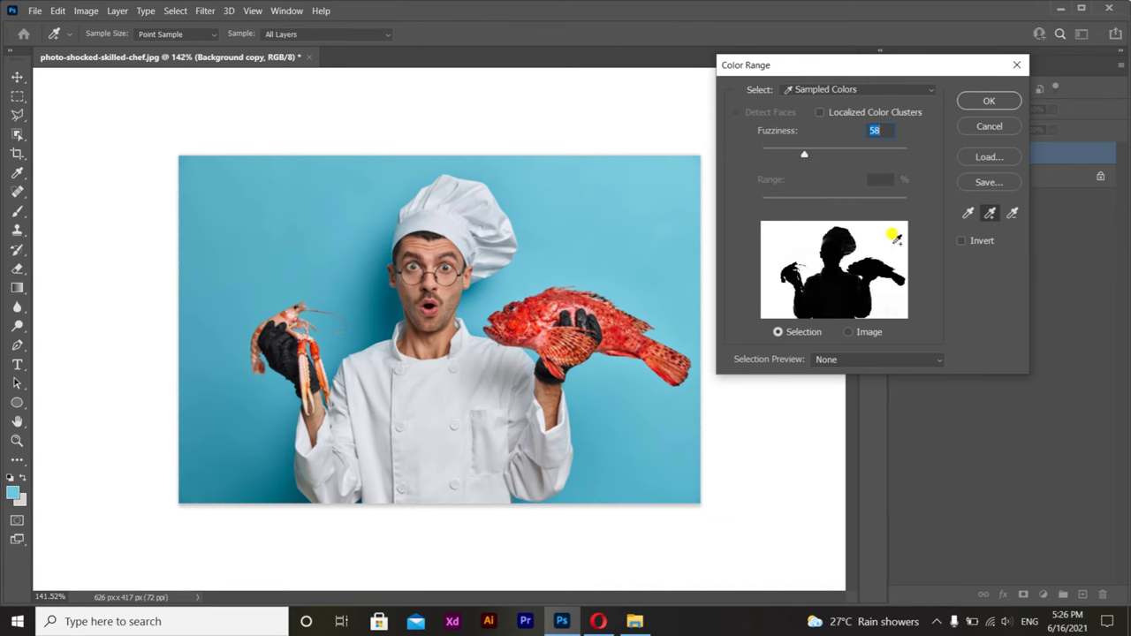
Confirm the Color Range selection of the blue backdrop and zoom into the image
left_click(988, 101)
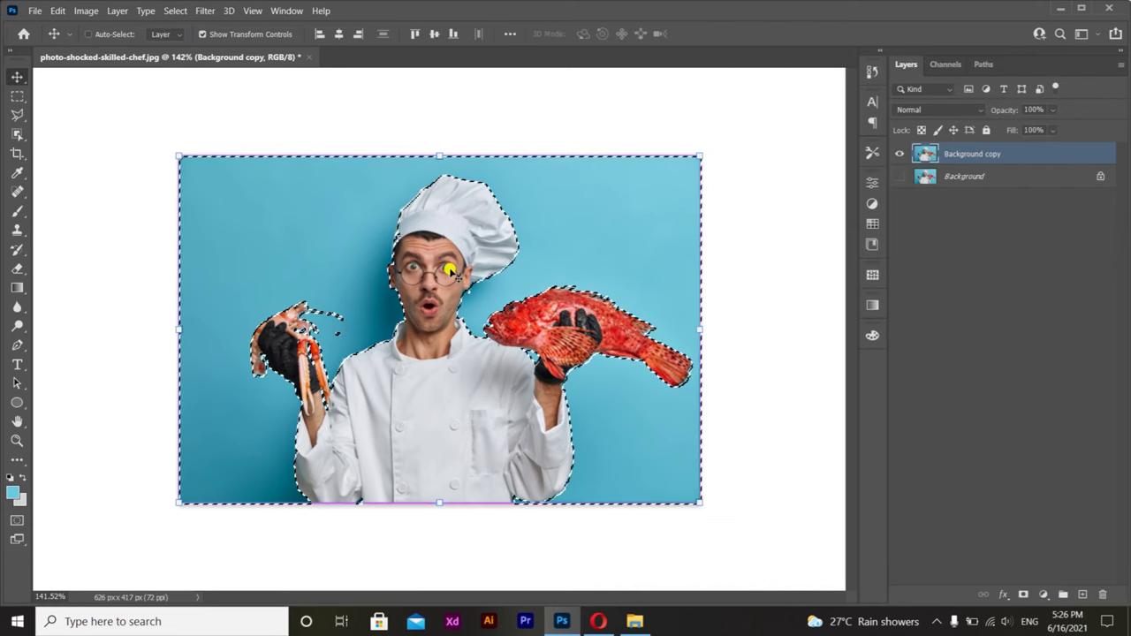
scroll(444, 199, "up", 2)
scroll(398, 296, "down", 1)
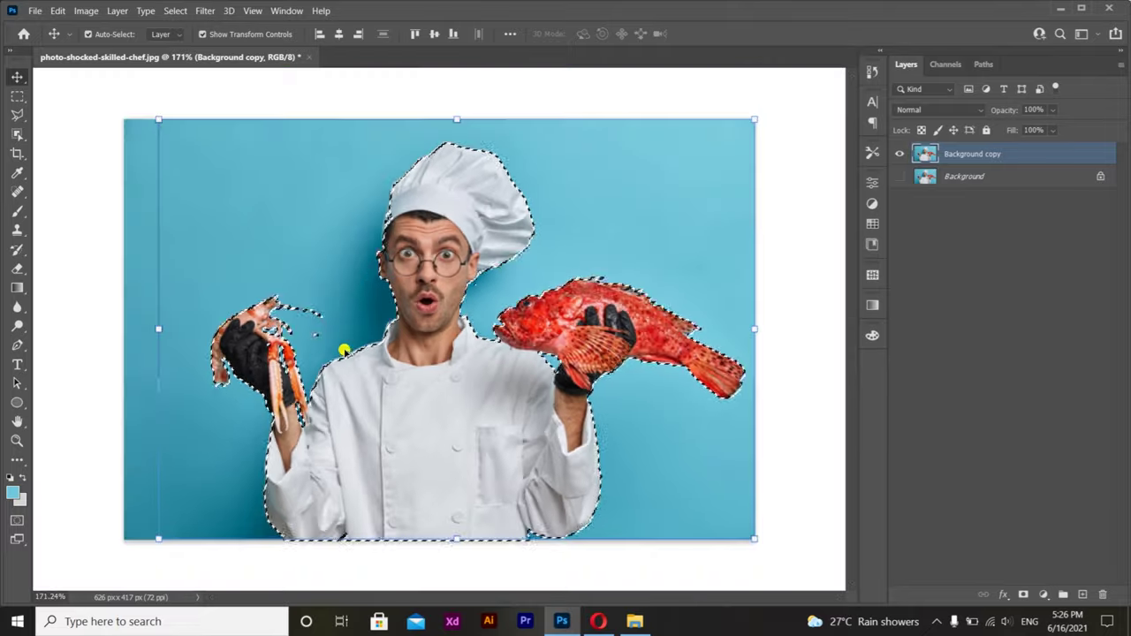
scroll(397, 296, "up", 2)
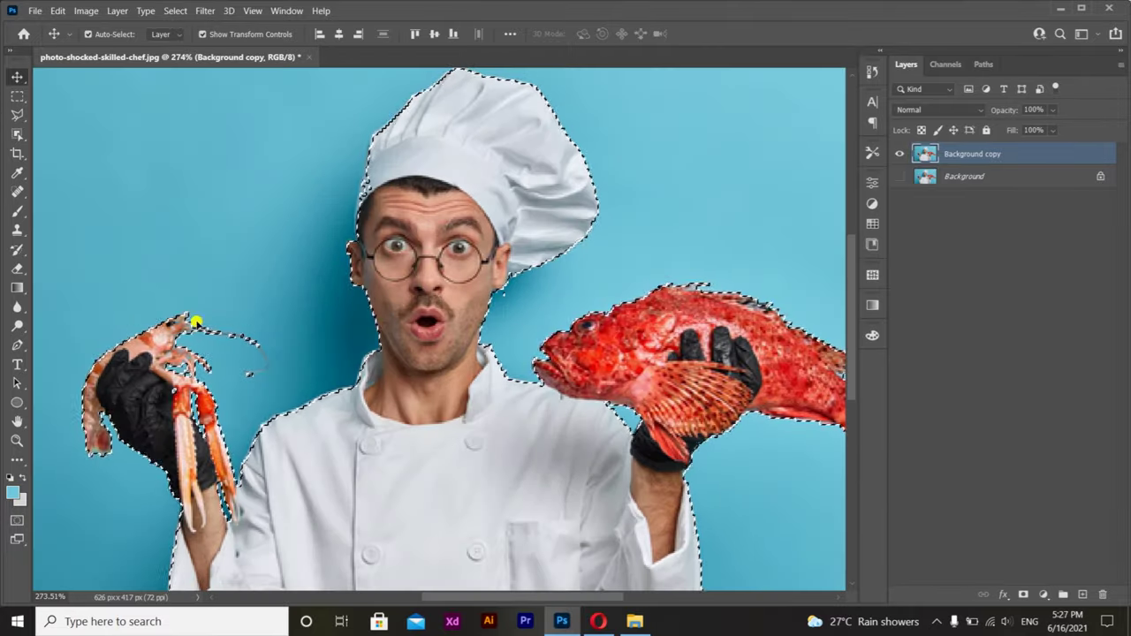
Subtract the shrimp antenna tip from the selection with the Quick Selection tool
right_click(17, 77)
right_click(16, 135)
left_click(88, 144)
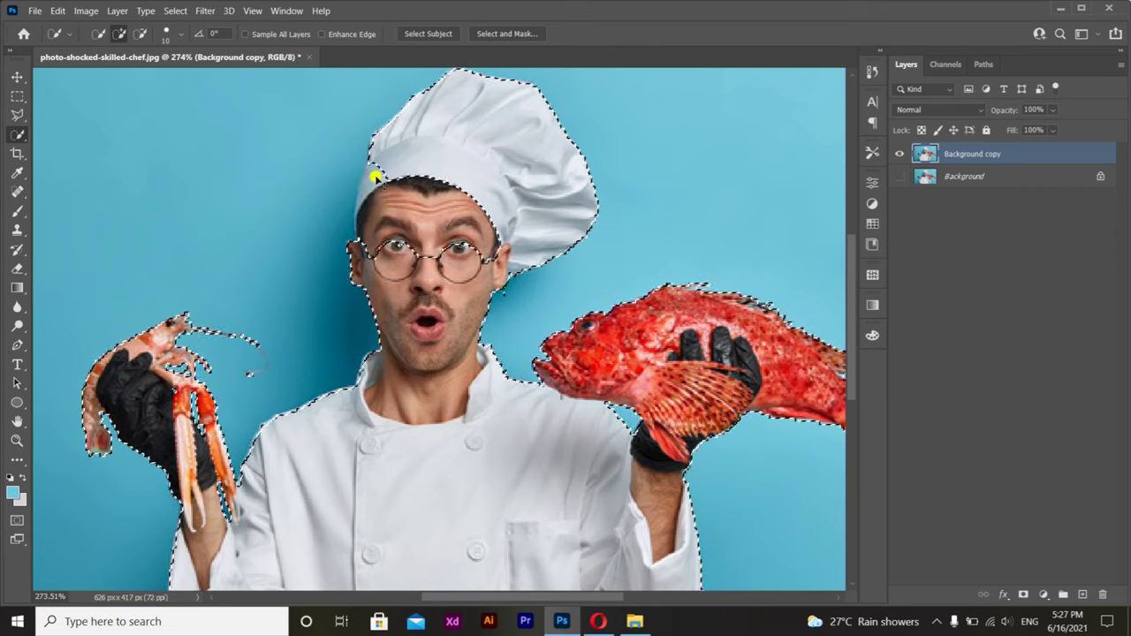
left_click(243, 370, "alt")
scroll(292, 371, "down", 1)
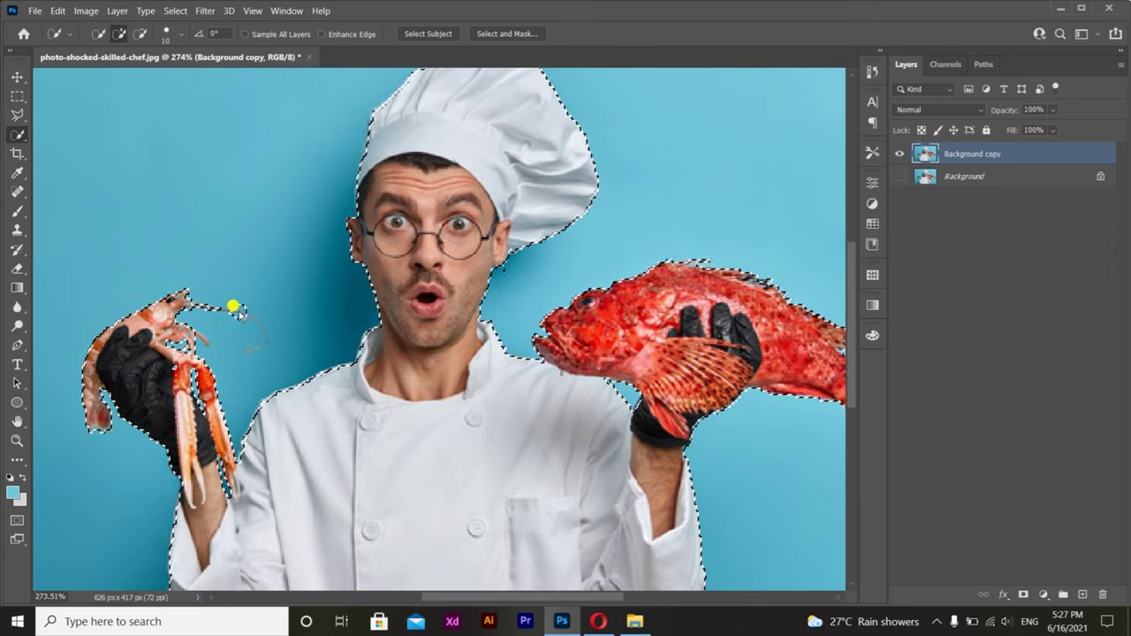
scroll(230, 306, "down", 3)
scroll(238, 303, "down", 3)
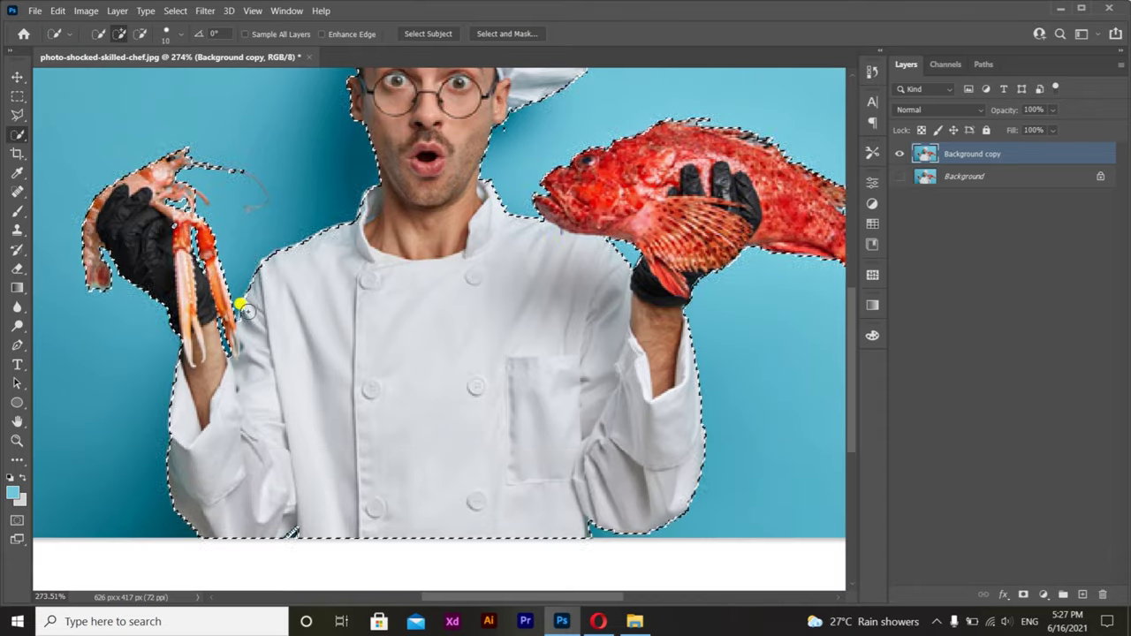
scroll(592, 246, "down", 2)
scroll(442, 373, "down", 1)
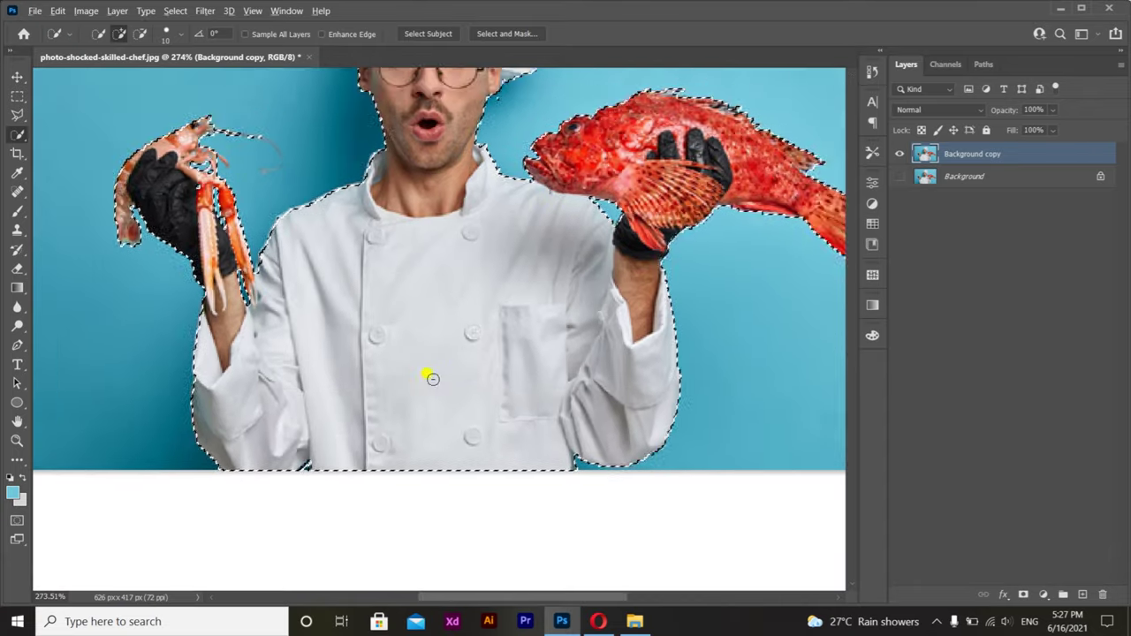
scroll(432, 380, "down", 2)
scroll(433, 380, "down", 1)
Add a layer mask to the chef layer to hide the blue backdrop
left_click(1024, 593)
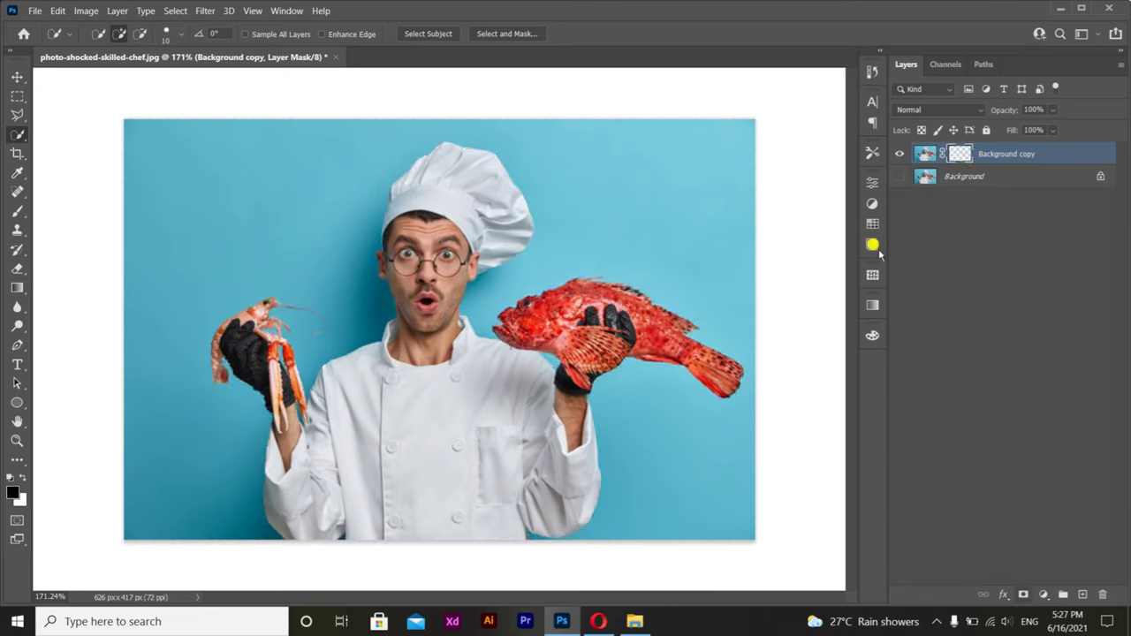
key("v")
left_click(175, 11)
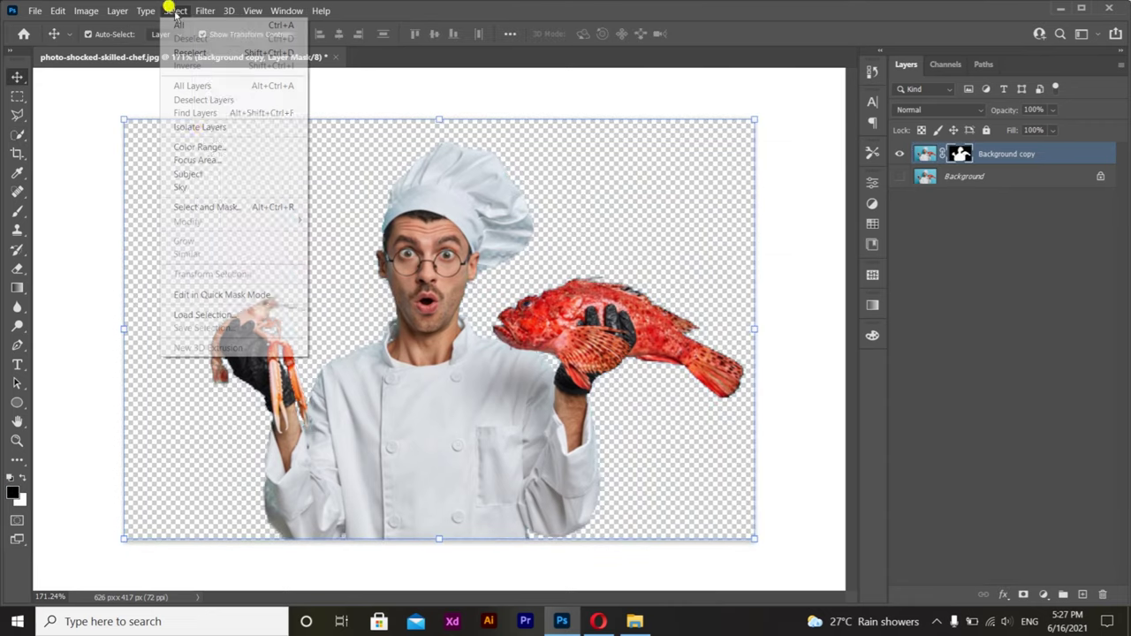
left_click(202, 207)
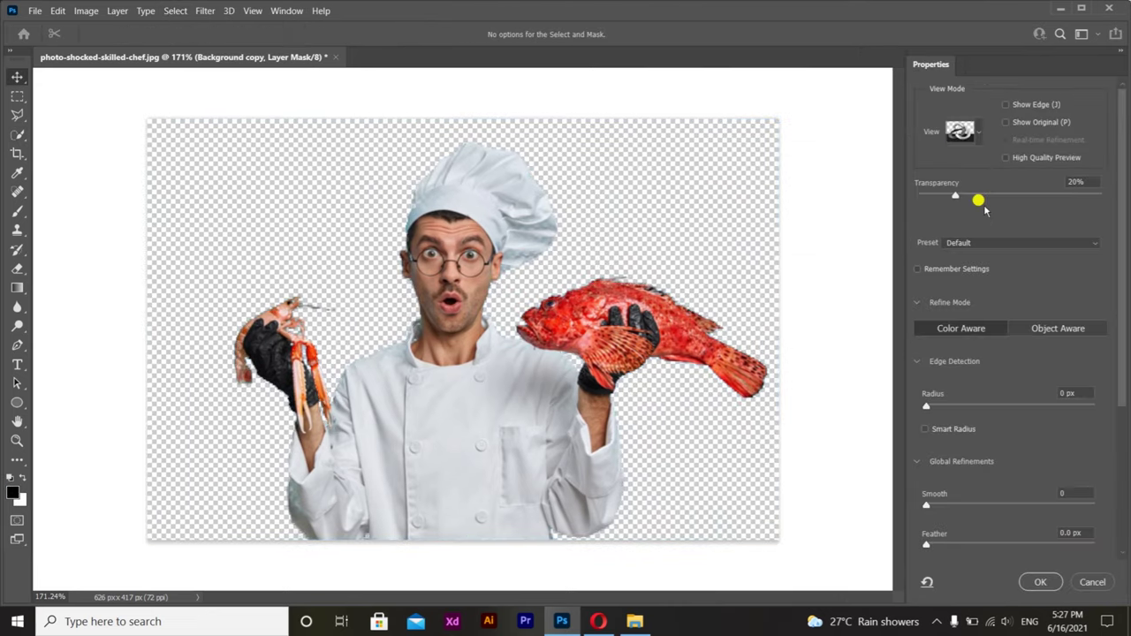
In Select and Mask, set Transparency 100%, Radius 2 px, Smooth 18, Feather 1.3 px, Shift Edge -35%
left_click_drag(956, 193, 1127, 210)
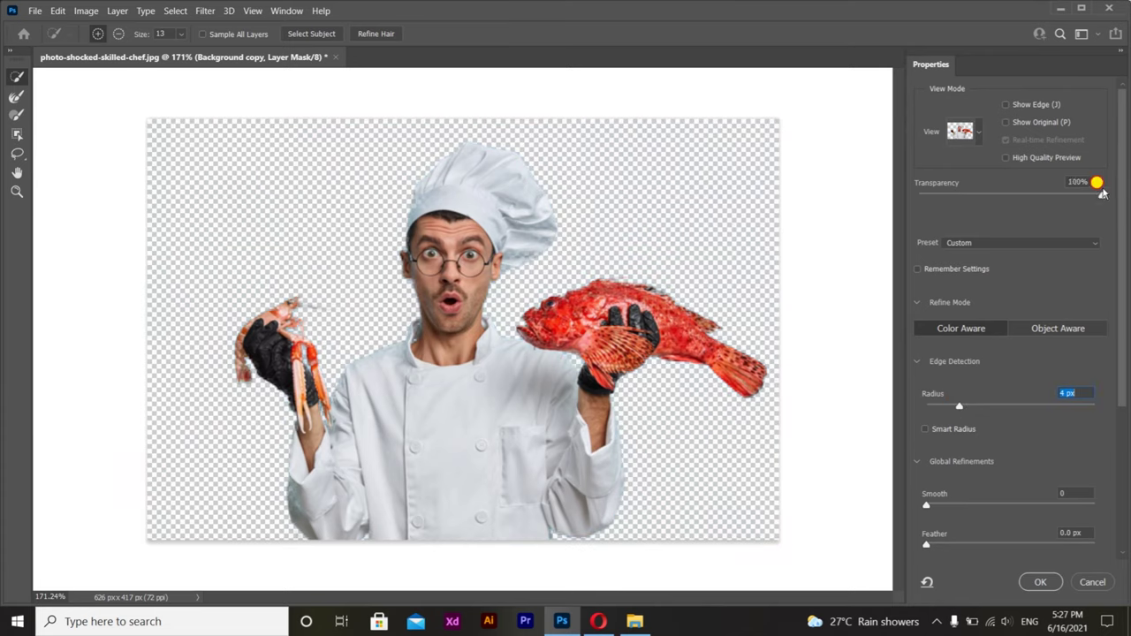
mouse_move(926, 505)
left_mouse_down()
mouse_move(968, 503)
mouse_move(944, 506)
left_mouse_up()
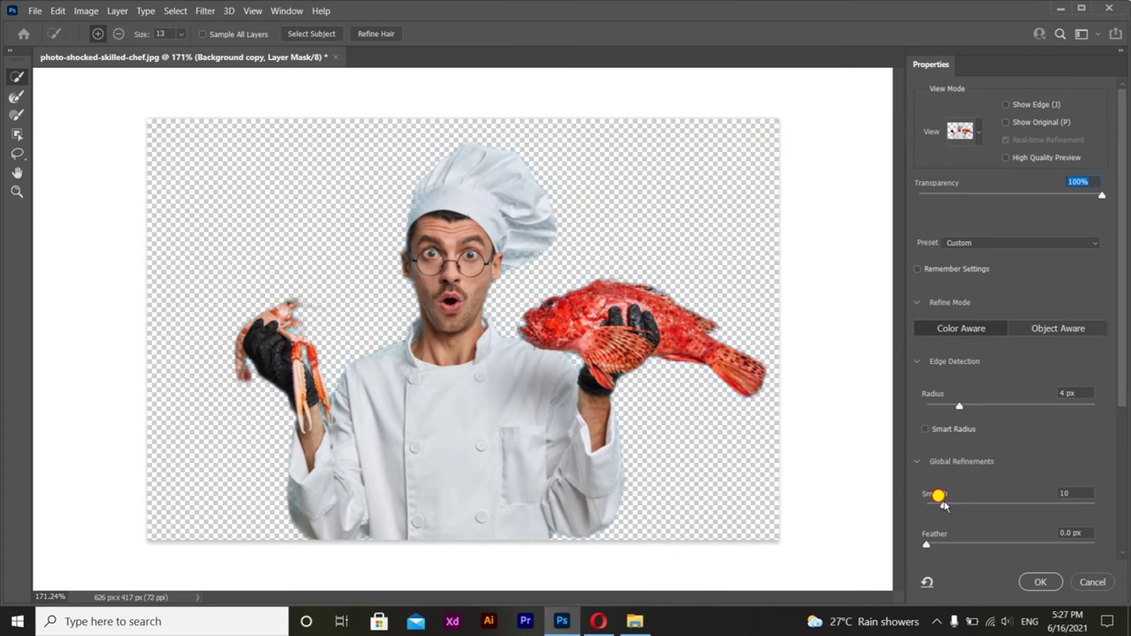
left_click_drag(930, 545, 943, 543)
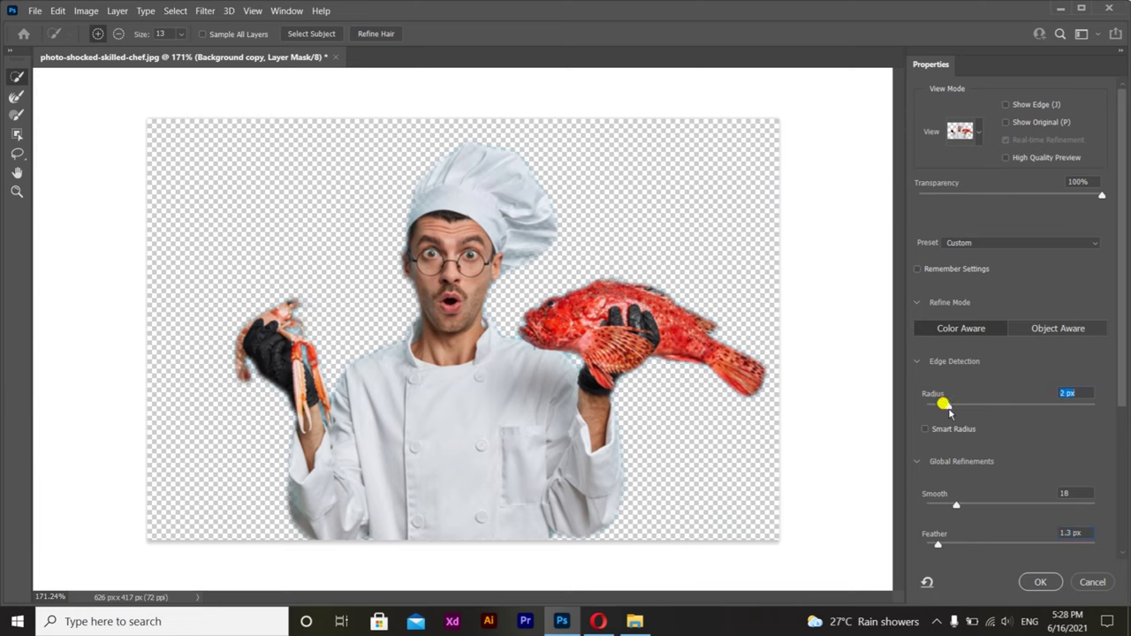
scroll(1005, 459, "down", 5)
left_click_drag(939, 471, 982, 498)
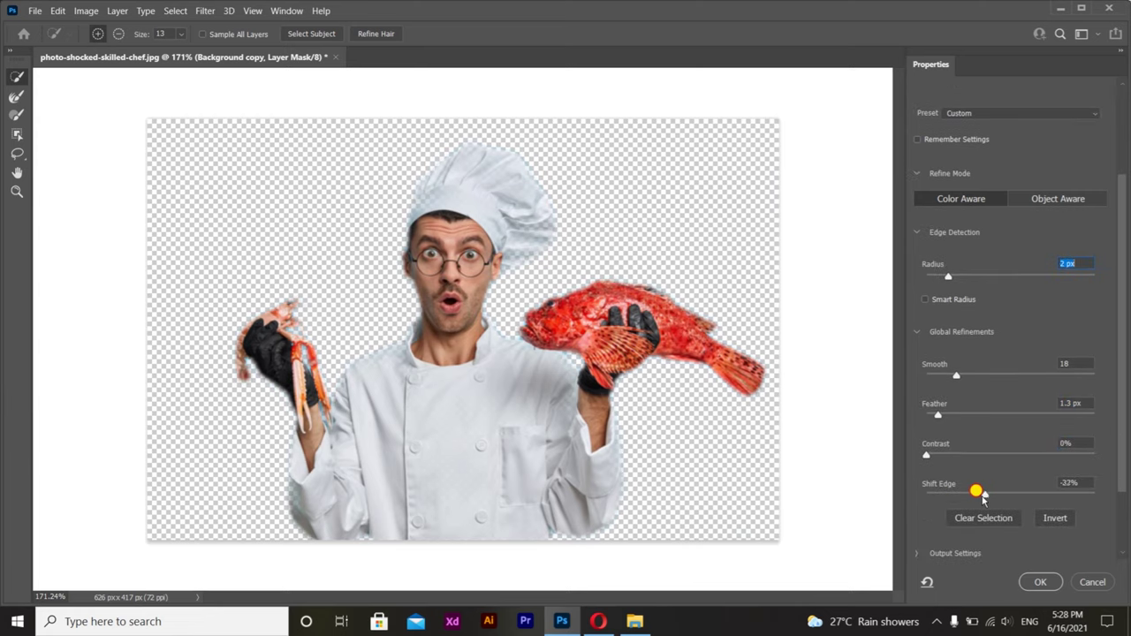
left_click(1044, 588)
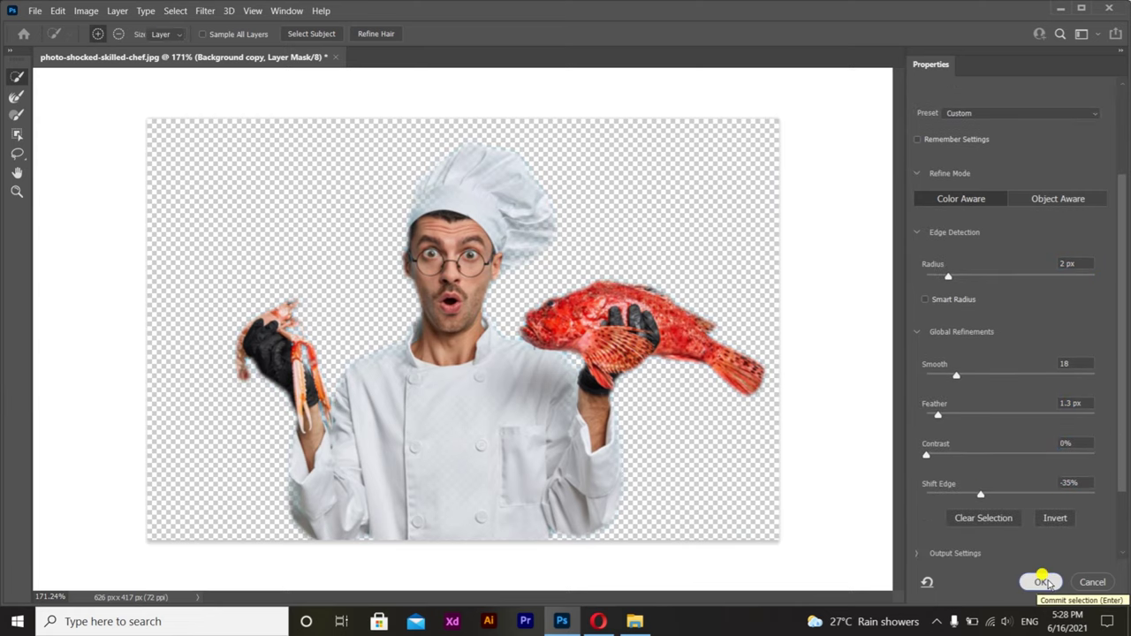
Create a new 1280×720 document with a black area around the canvas
key("ctrl+n")
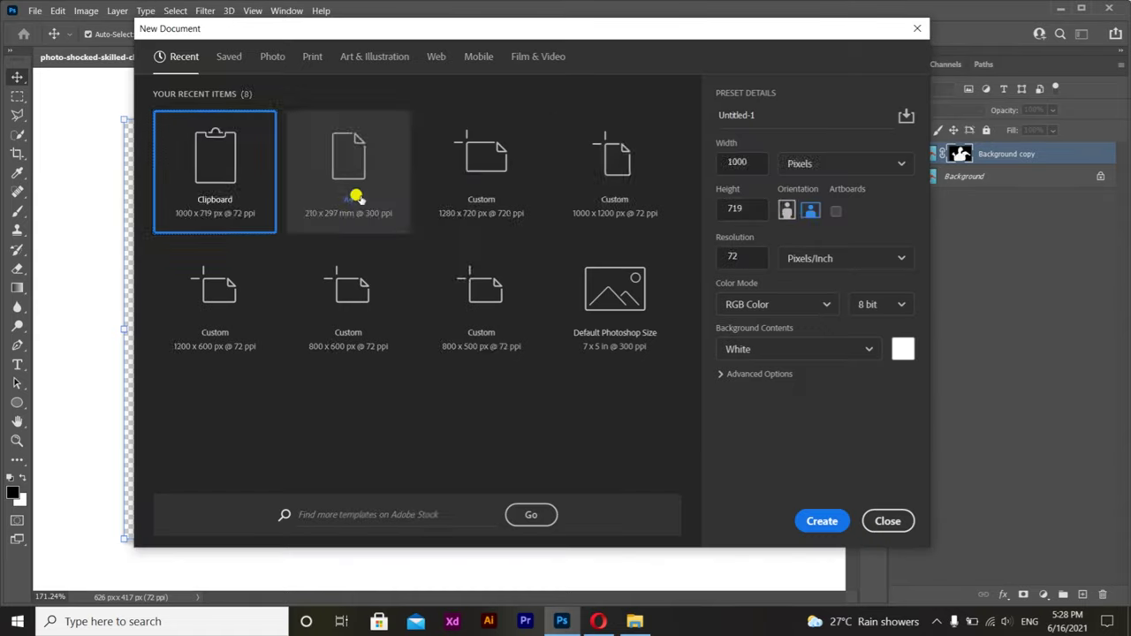
left_click(309, 220)
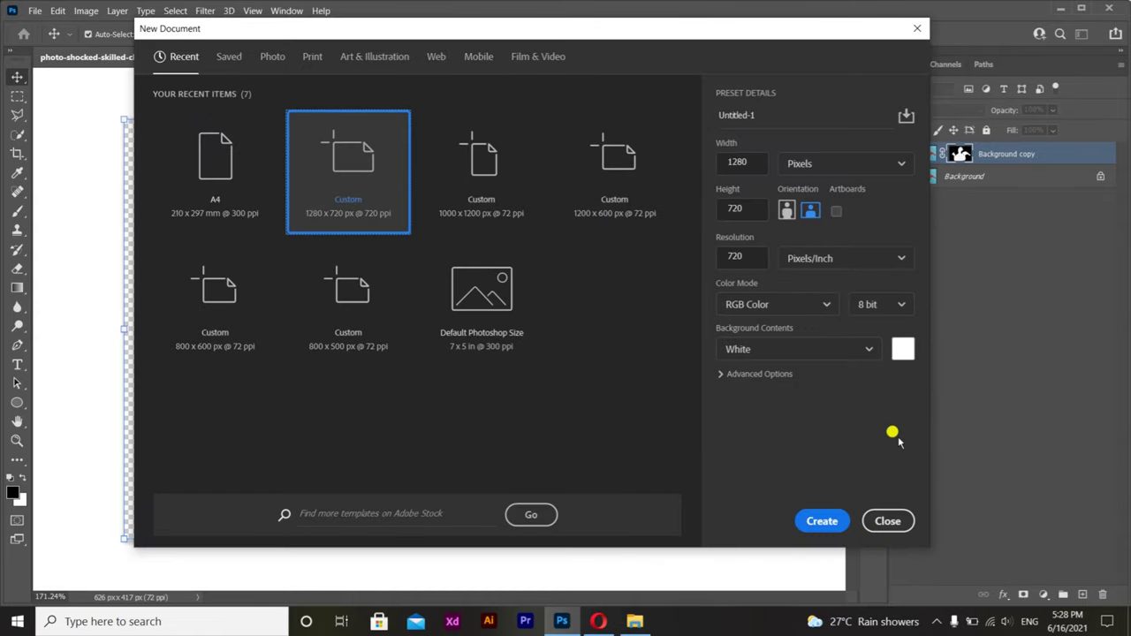
left_click(822, 520)
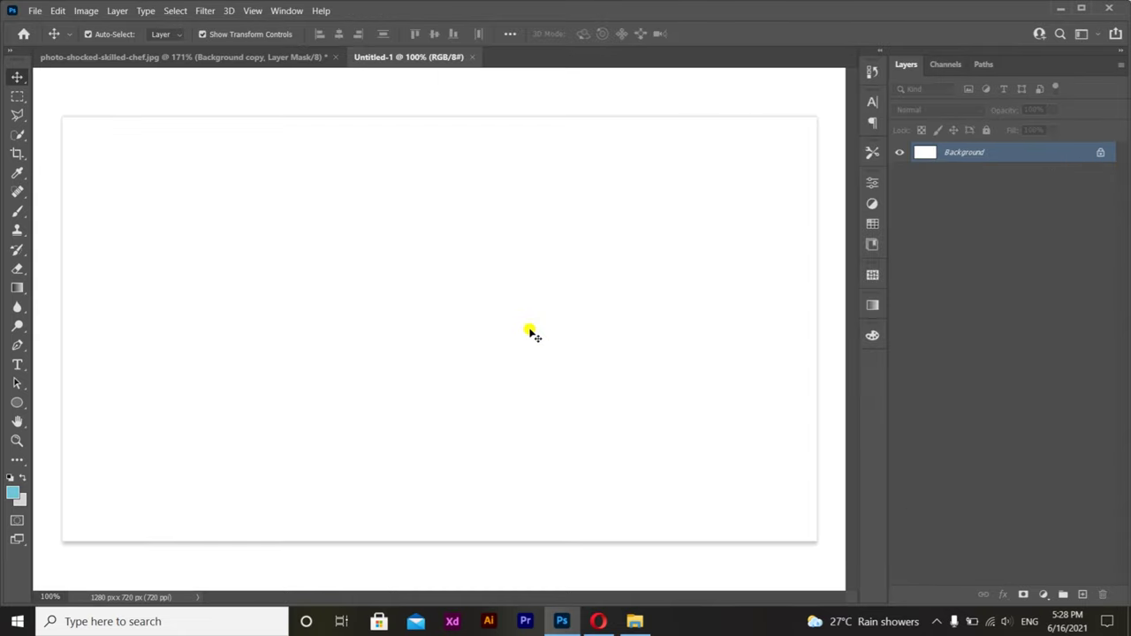
scroll(545, 342, "down", 1)
right_click(829, 261)
left_click(849, 209)
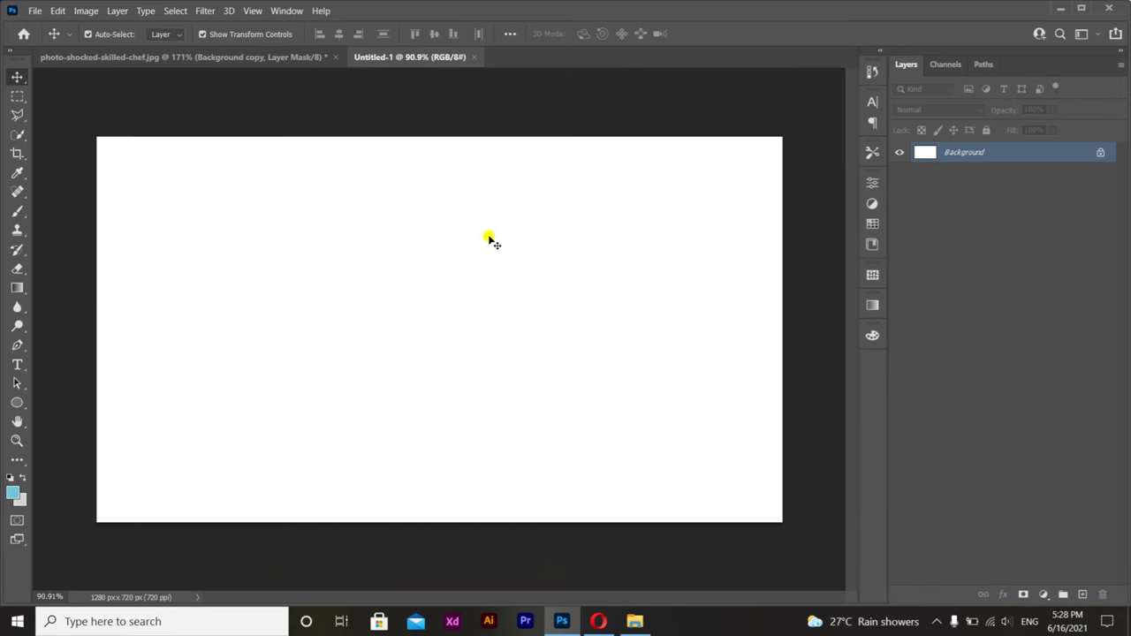
Bring the chef cutout in as a Smart Object, scaled to about 146% at the left edge
left_click(274, 58)
mouse_move(425, 311)
left_mouse_down()
mouse_move(360, 195)
mouse_move(381, 379)
mouse_move(351, 363)
left_mouse_up()
left_click(205, 11)
left_click(247, 35)
left_click(583, 247)
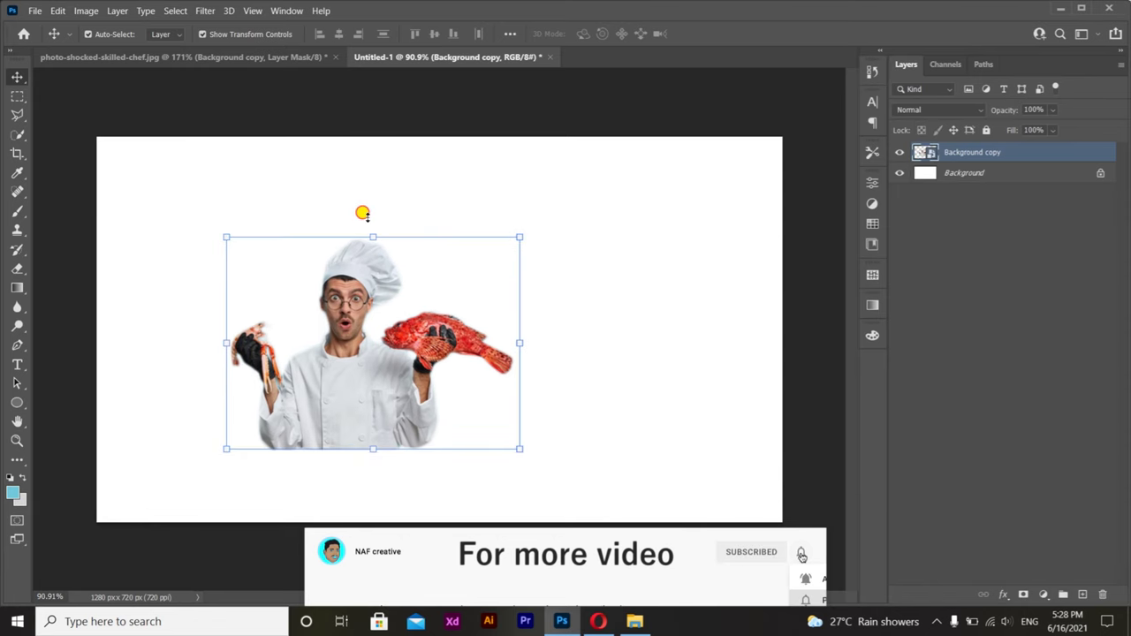
left_click_drag(363, 190, 308, 436)
left_click_drag(277, 259, 276, 202)
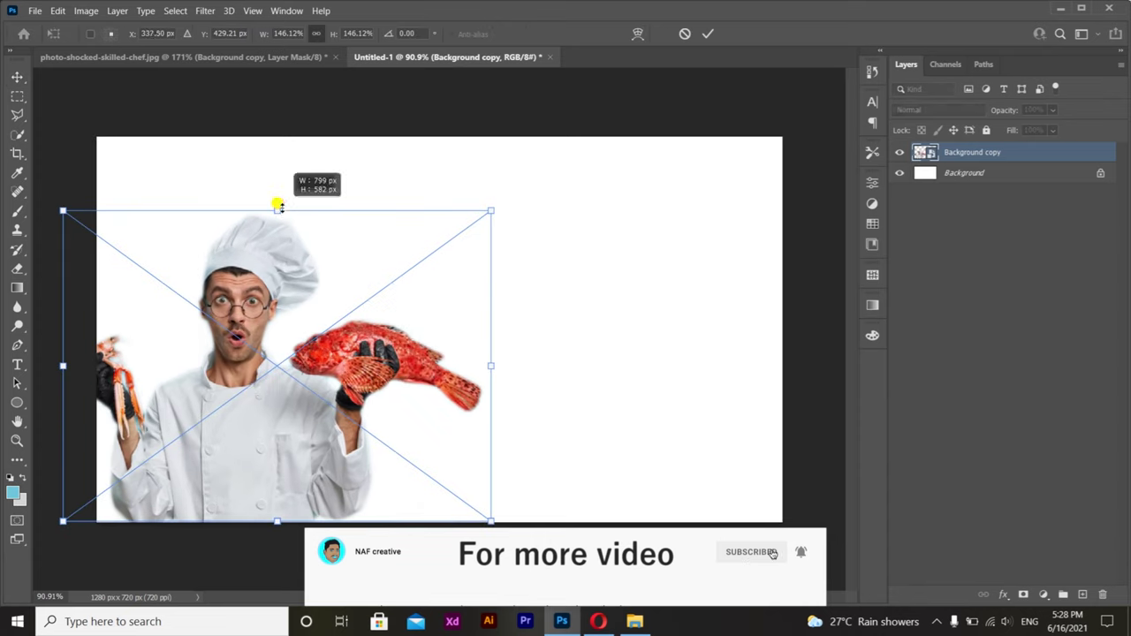
mouse_move(263, 358)
left_mouse_down()
mouse_move(240, 404)
mouse_move(192, 397)
mouse_move(219, 389)
left_mouse_up()
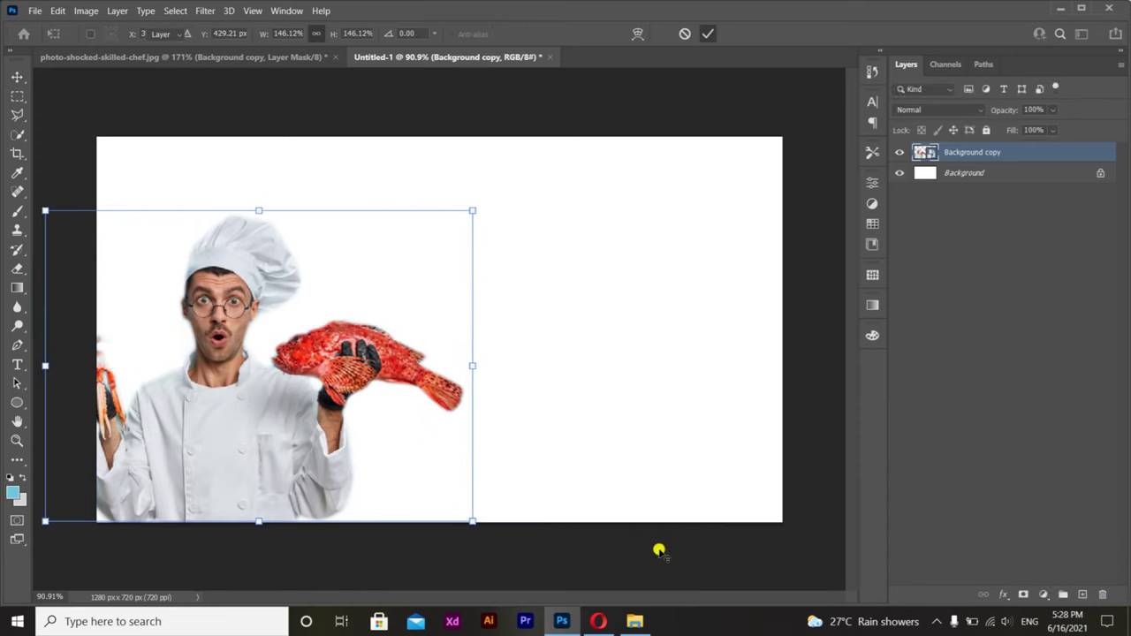
key("Return")
left_click(634, 621)
Drag the cool-red-paper-tear image from the BG Txture folder onto the canvas
left_click(128, 380)
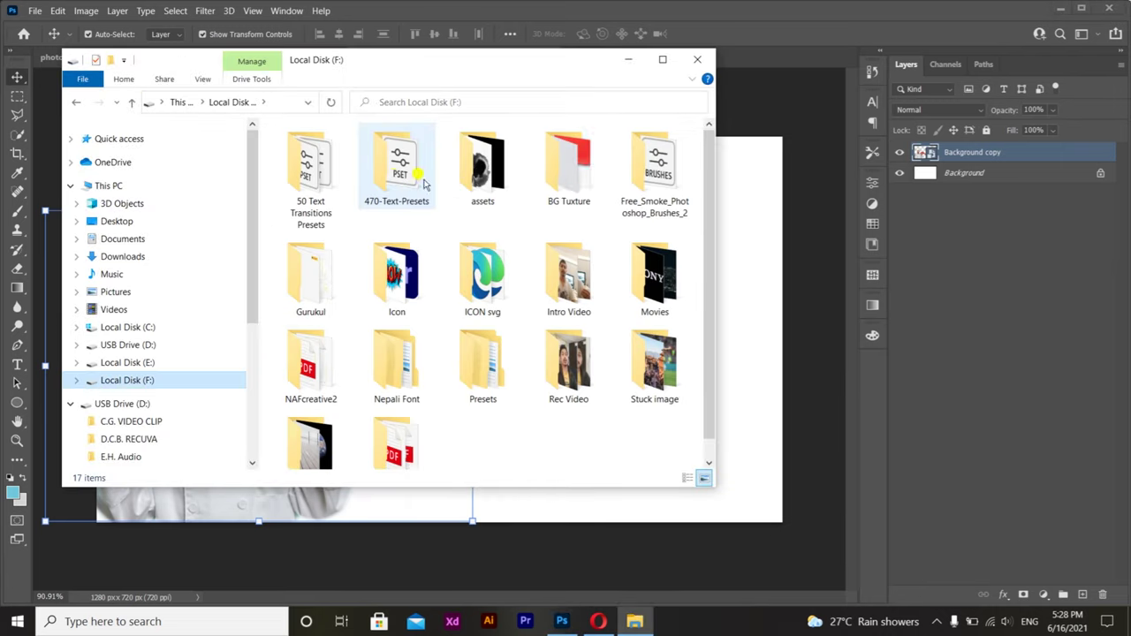
double_click(587, 176)
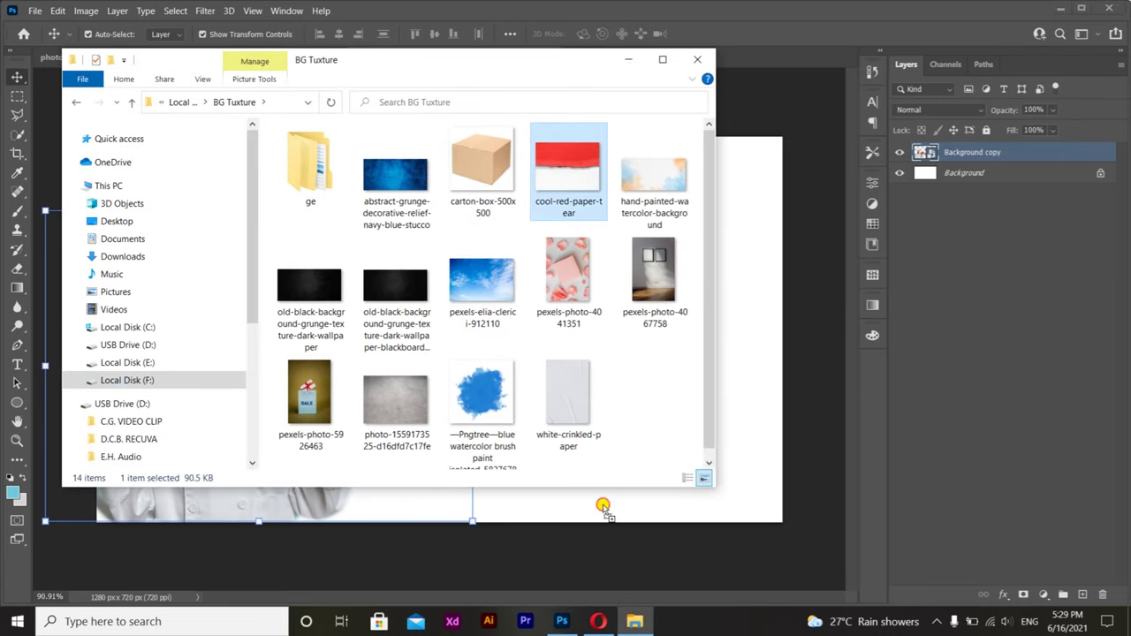
left_click_drag(597, 181, 533, 565)
left_click_drag(550, 487, 626, 371)
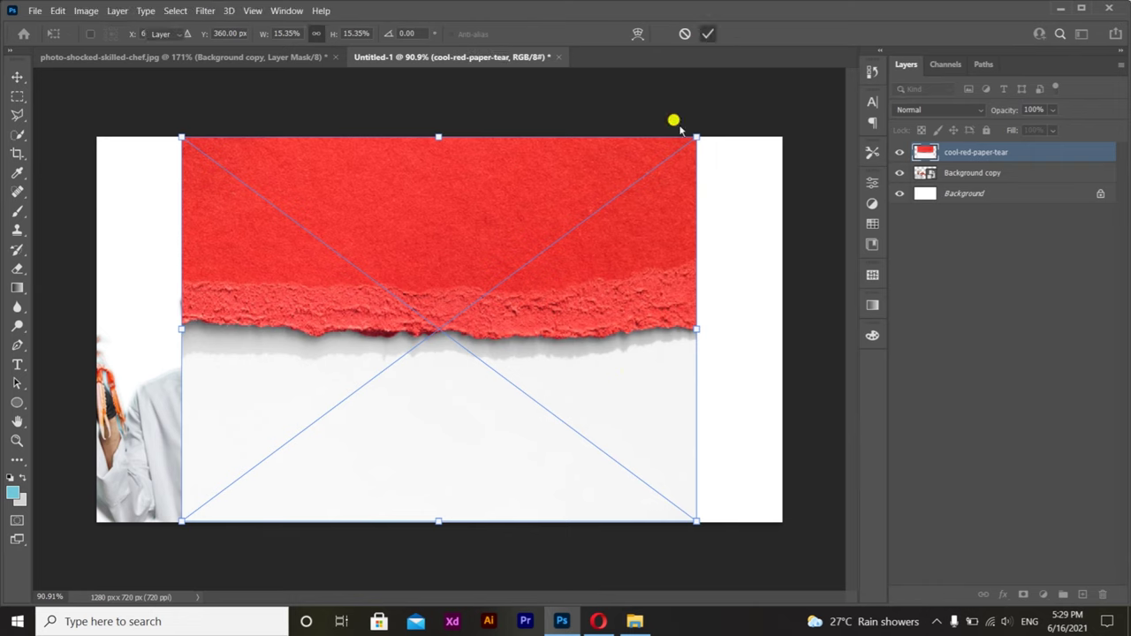
Rotate the red paper 90°, widen it and shift it left
key("Return")
left_click_drag(703, 123, 799, 338)
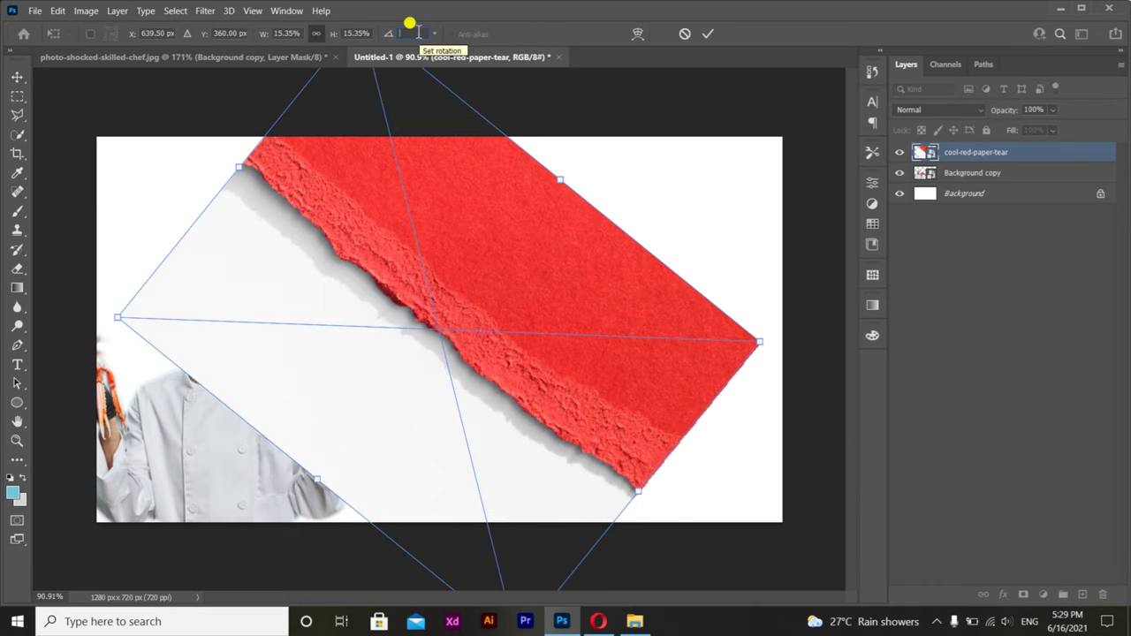
type("90")
key("Return")
left_click_drag(630, 327, 776, 328)
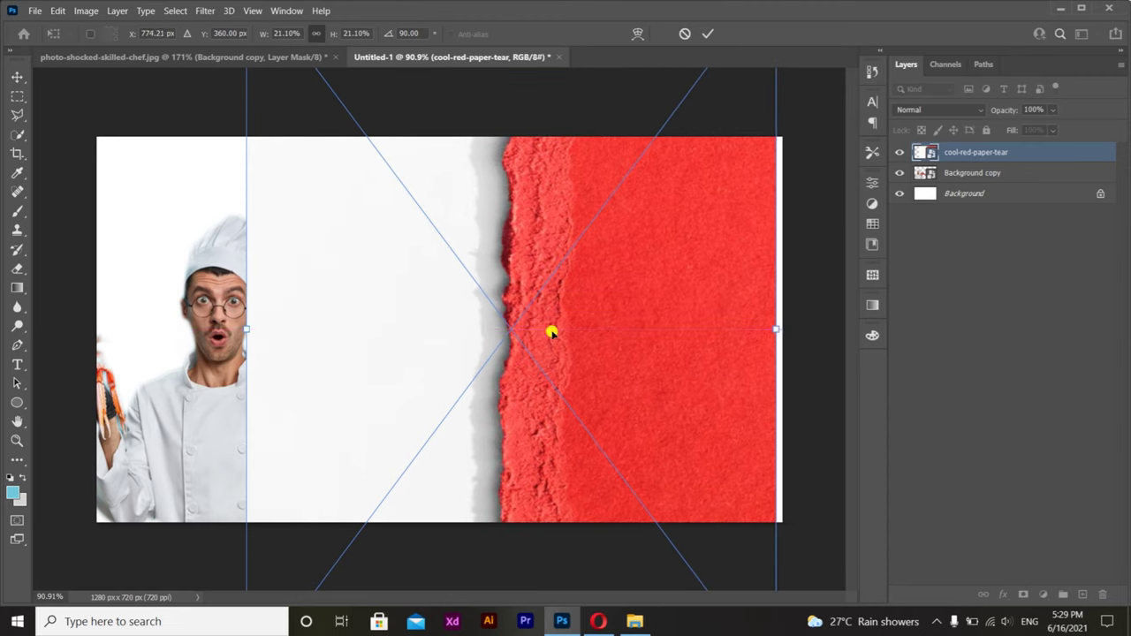
left_click_drag(648, 298, 631, 291)
left_click(708, 33)
Shrink the red paper to about 11.50% so it fits the canvas height
key("ctrl+minus")
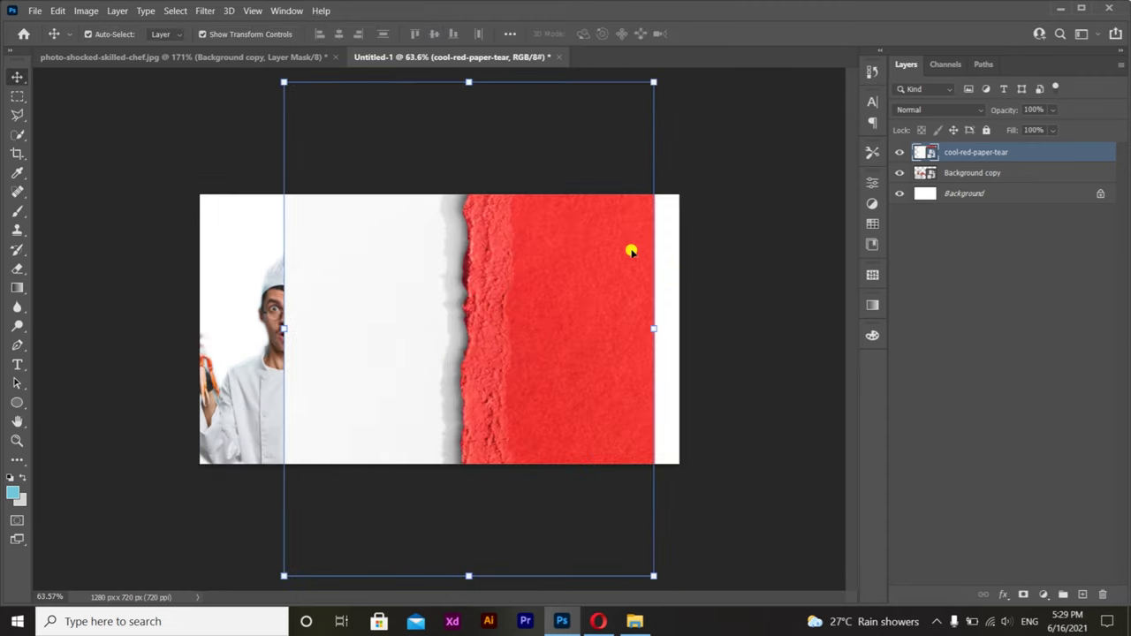
left_click_drag(464, 79, 531, 251)
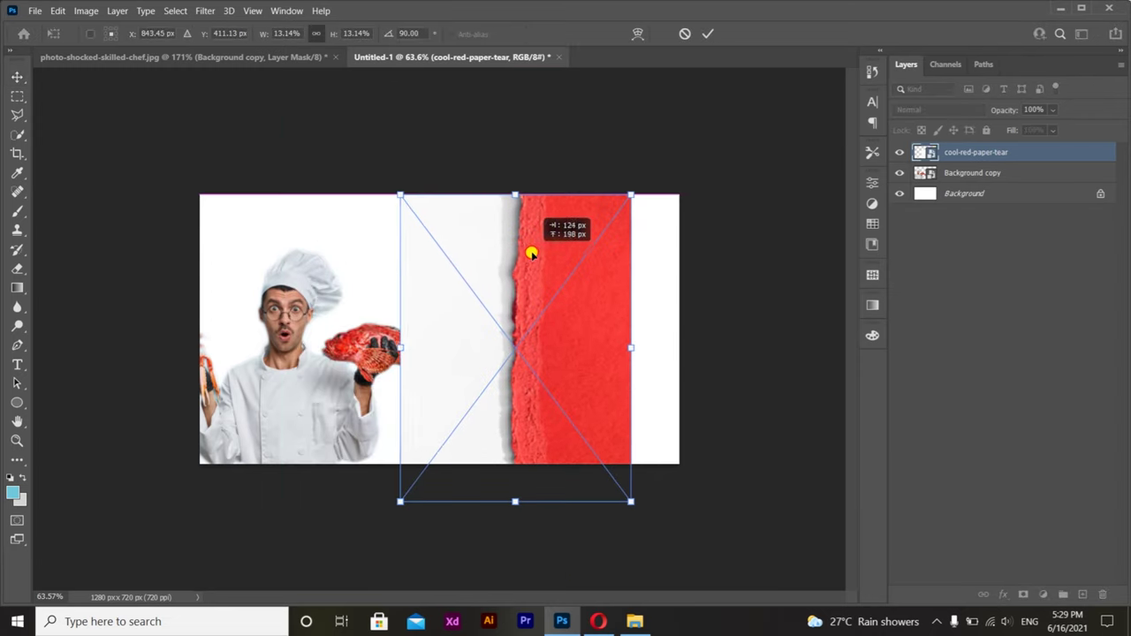
left_click_drag(516, 501, 514, 461)
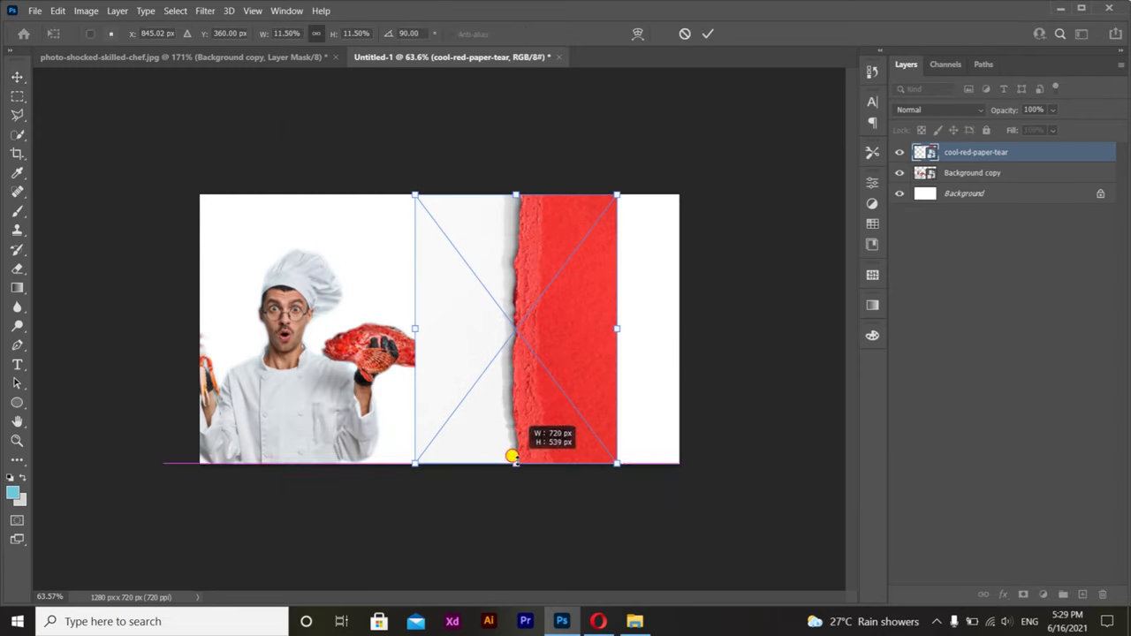
left_click(707, 34)
Copy the red torn strip onto its own layer and delete the original paper layer
key("w")
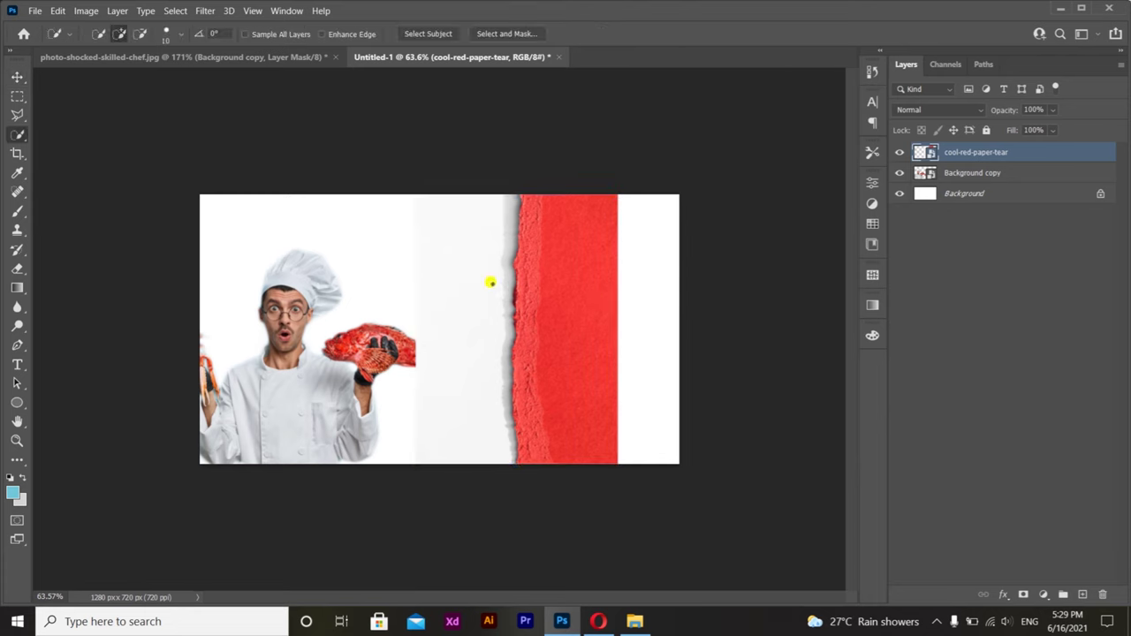
left_click_drag(545, 345, 562, 459)
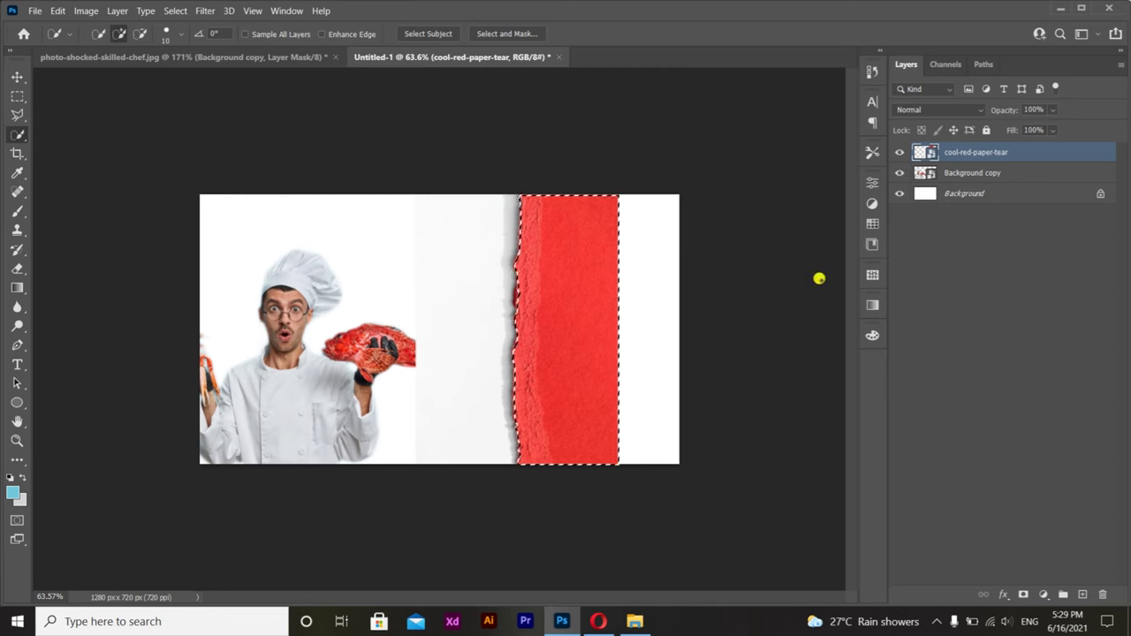
key("ctrl+j")
left_click(899, 173)
left_click(972, 172)
left_click(1101, 594)
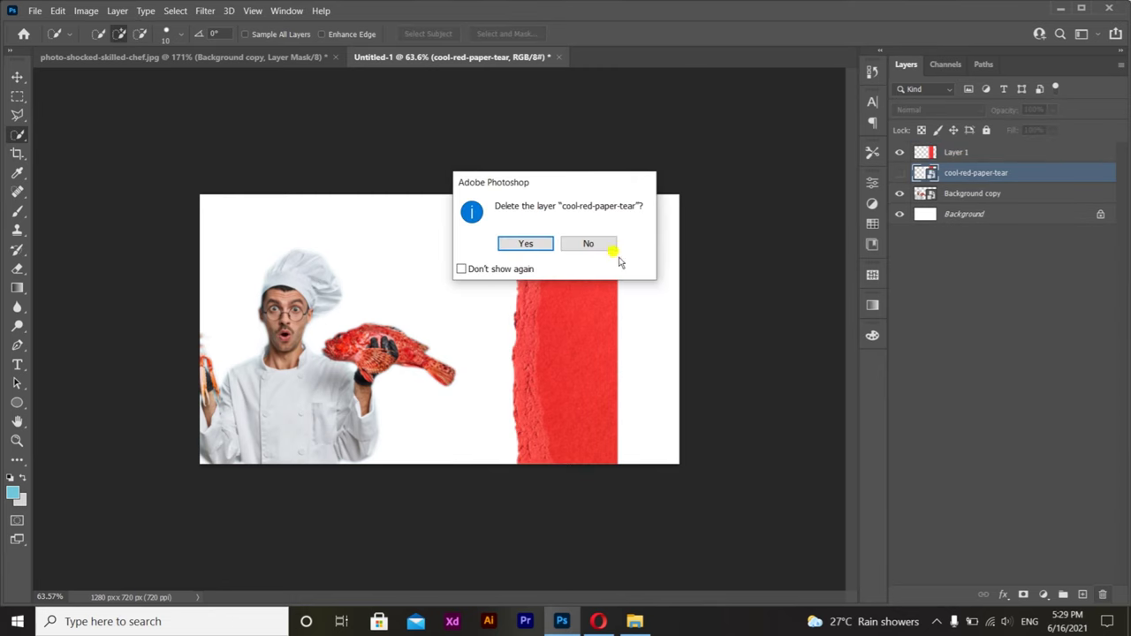
key("Return")
Convert the strip layer to a Smart Object and move it left toward the chef
right_click(933, 153)
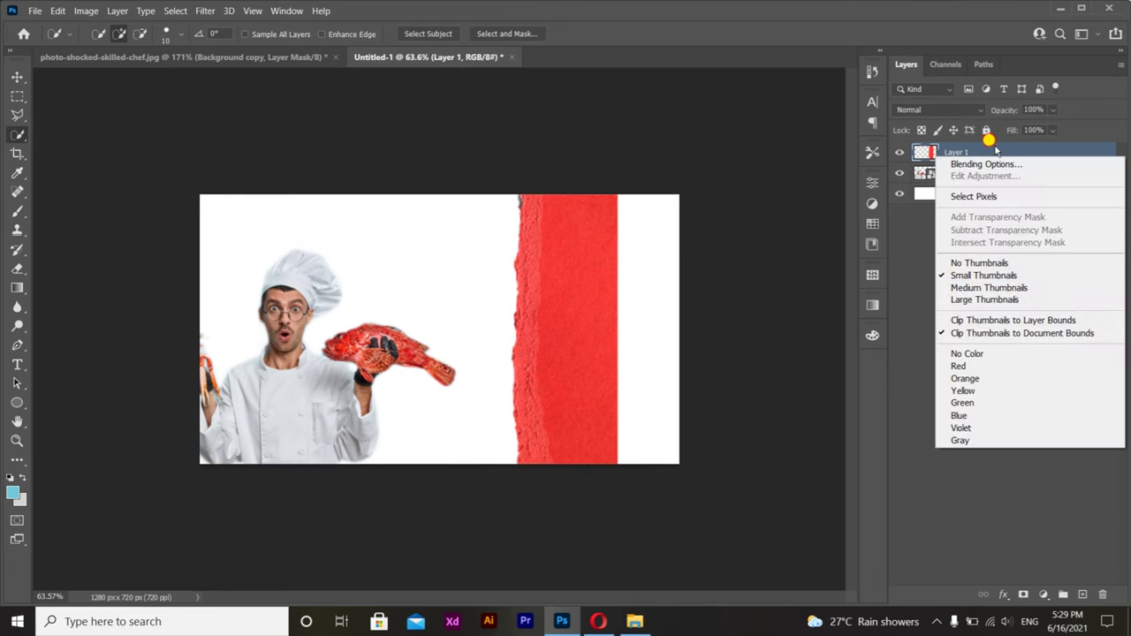
right_click(996, 150)
left_click(844, 191)
key("v")
left_click_drag(565, 320, 481, 318)
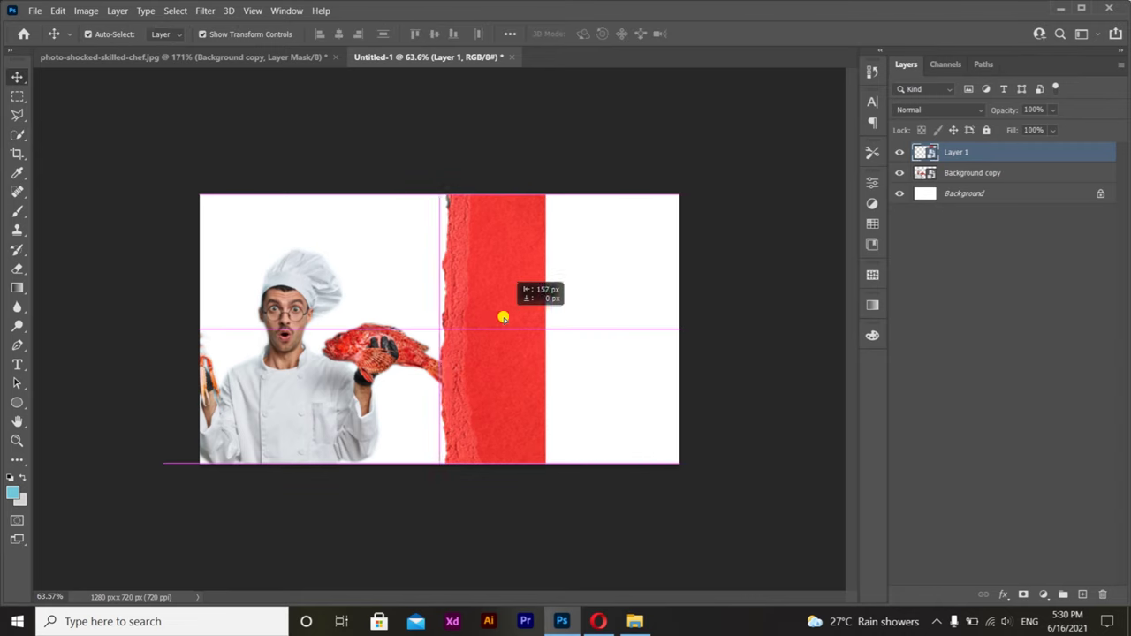
left_click(336, 291)
Marquee a 199 px slice of the strip and copy it 399 px to the right
key("m")
left_click_drag(454, 187, 523, 461)
left_click_drag(495, 332, 524, 336)
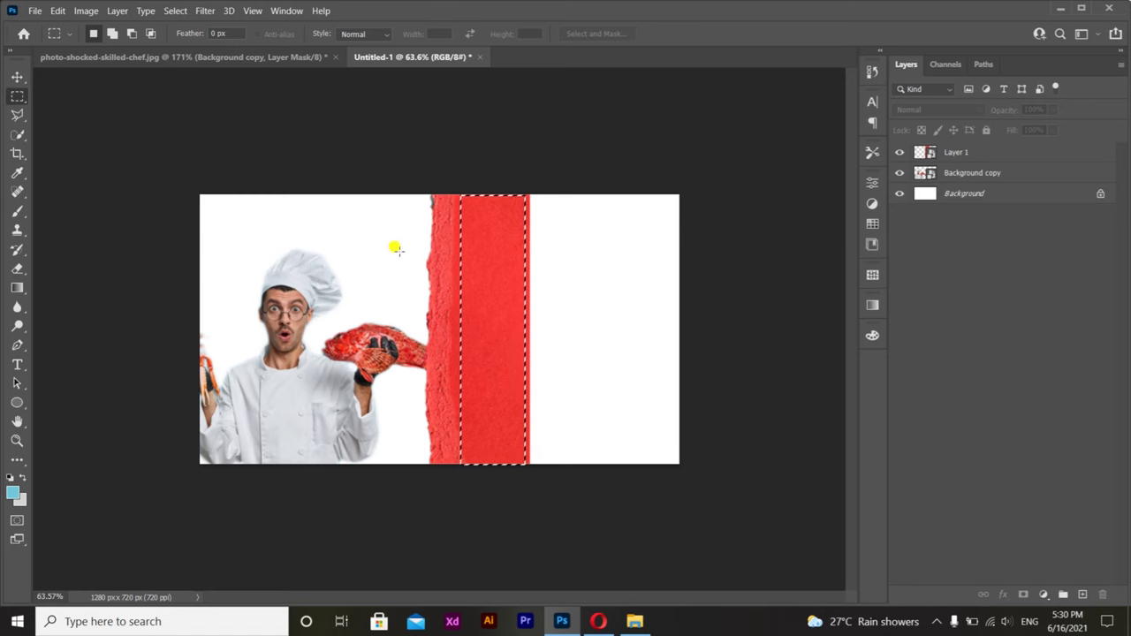
key("v")
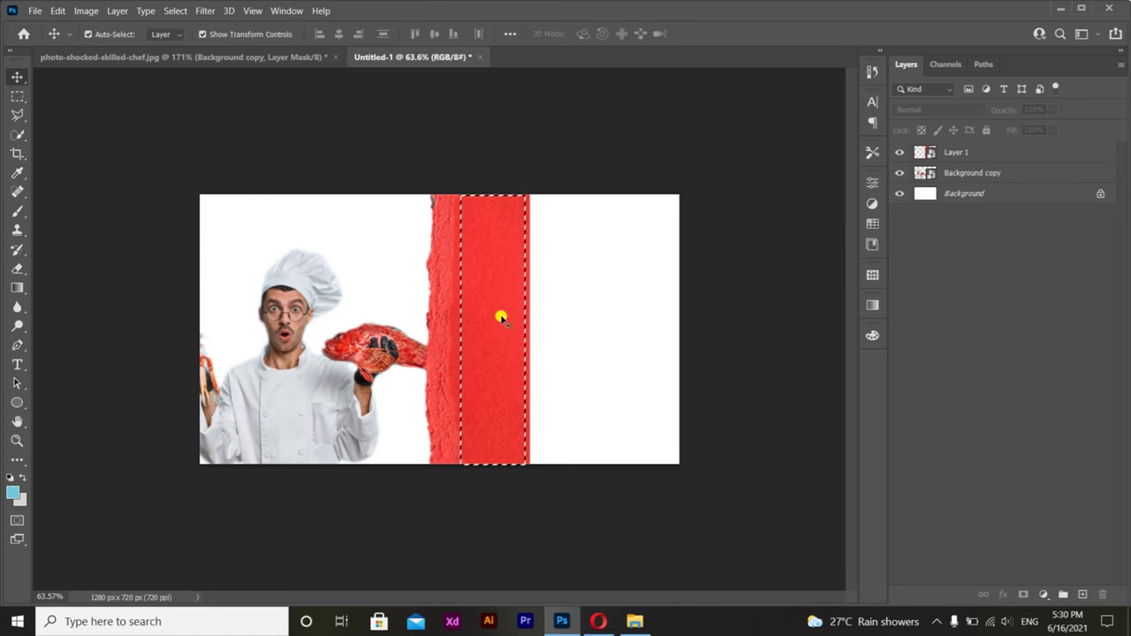
left_click_drag(488, 316, 604, 340)
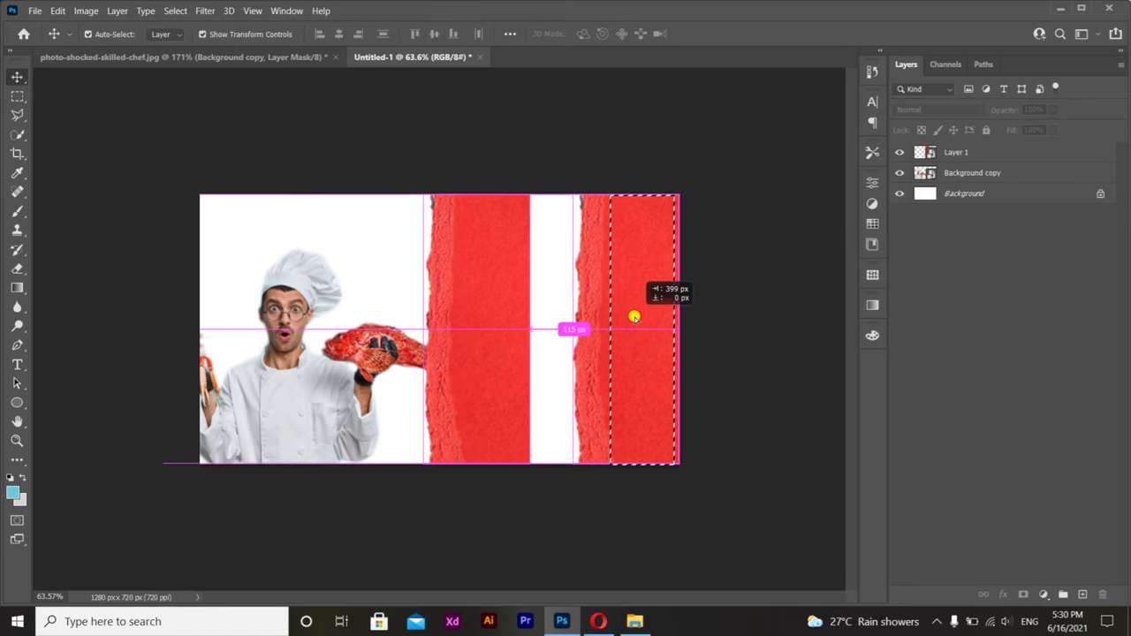
Stretch the copied red slice wider to the left
key("ctrl+d")
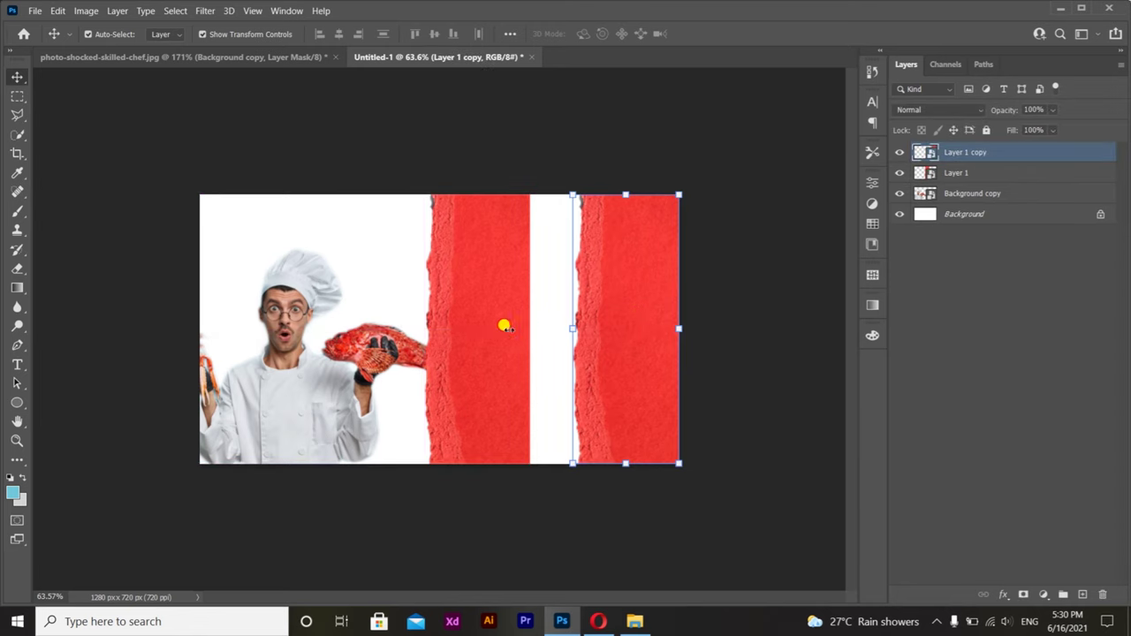
left_click_drag(572, 328, 458, 327)
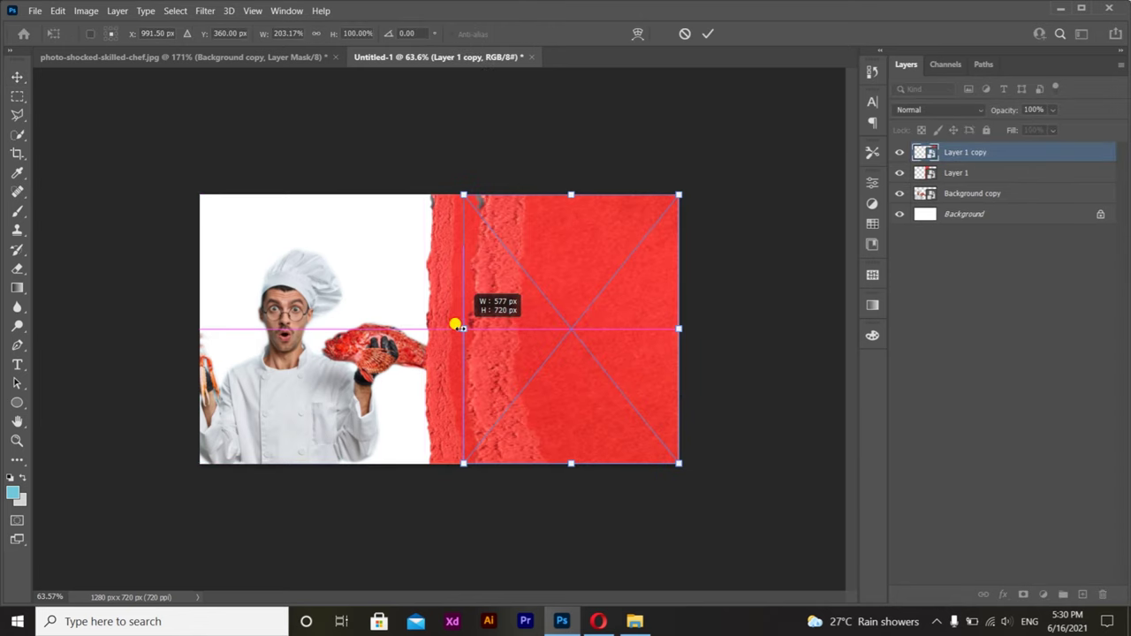
left_click_drag(458, 327, 461, 327)
Place the copy below the torn strip, align them, and merge both into Layer 1
left_click_drag(935, 152, 931, 180)
left_click_drag(515, 356, 518, 330)
left_click(990, 157, "ctrl")
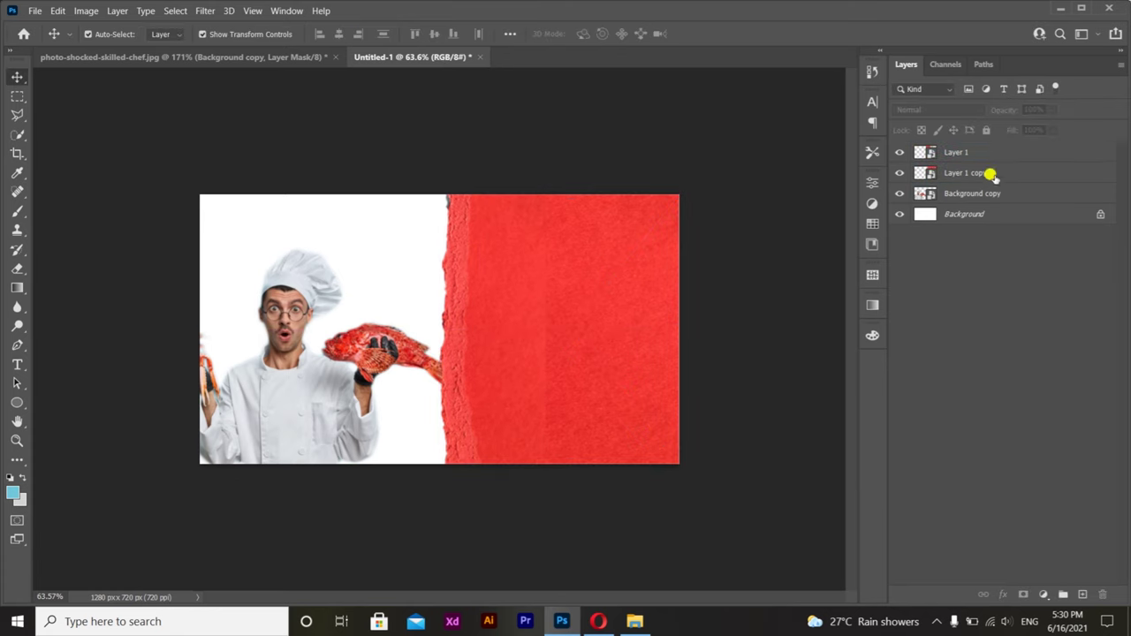
left_click(995, 162, "ctrl")
left_click(983, 173, "ctrl")
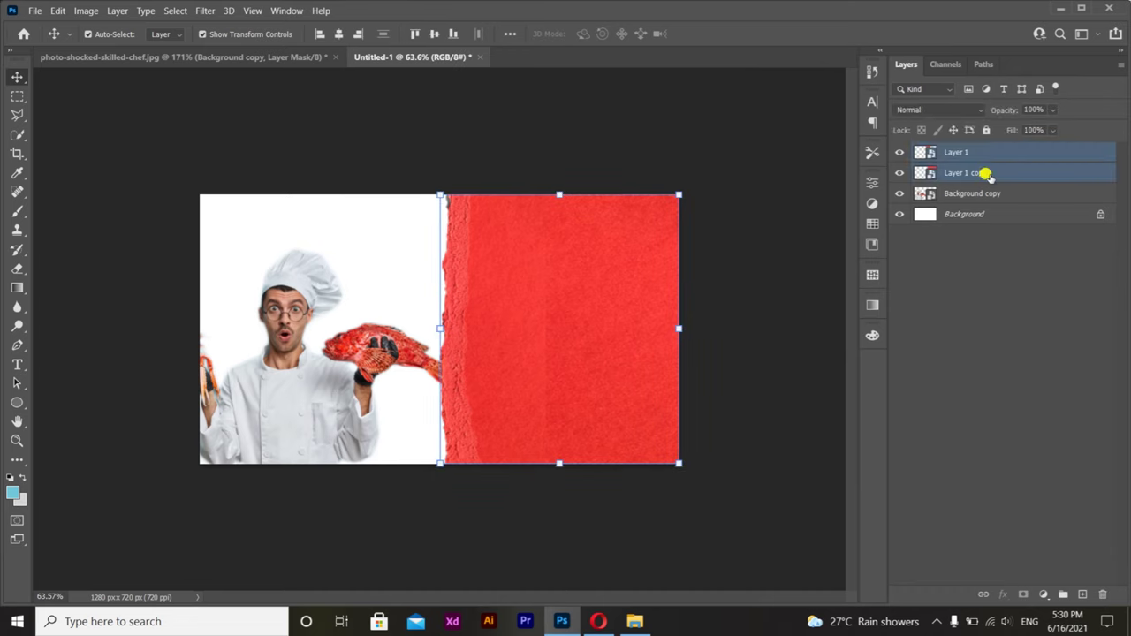
right_click(980, 171)
left_click(820, 449)
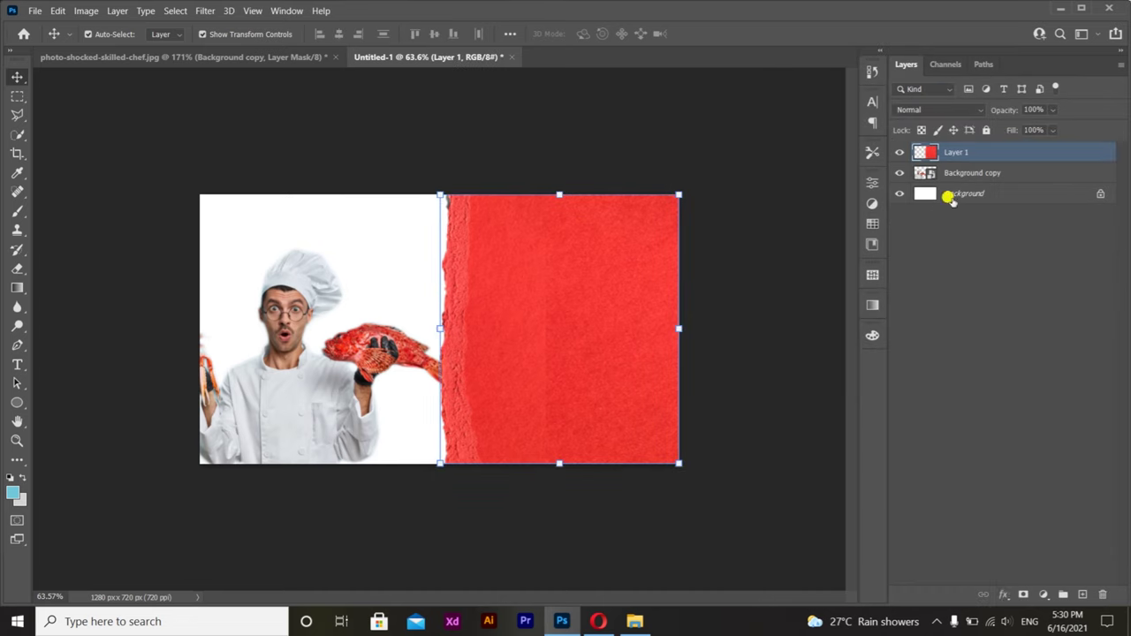
Add a layer mask to the merged red panel, undoing a test brush stroke
left_click(1017, 595)
key("b")
mouse_move(510, 306)
left_mouse_down()
mouse_move(536, 280)
mouse_move(544, 358)
left_mouse_up()
key("ctrl+z")
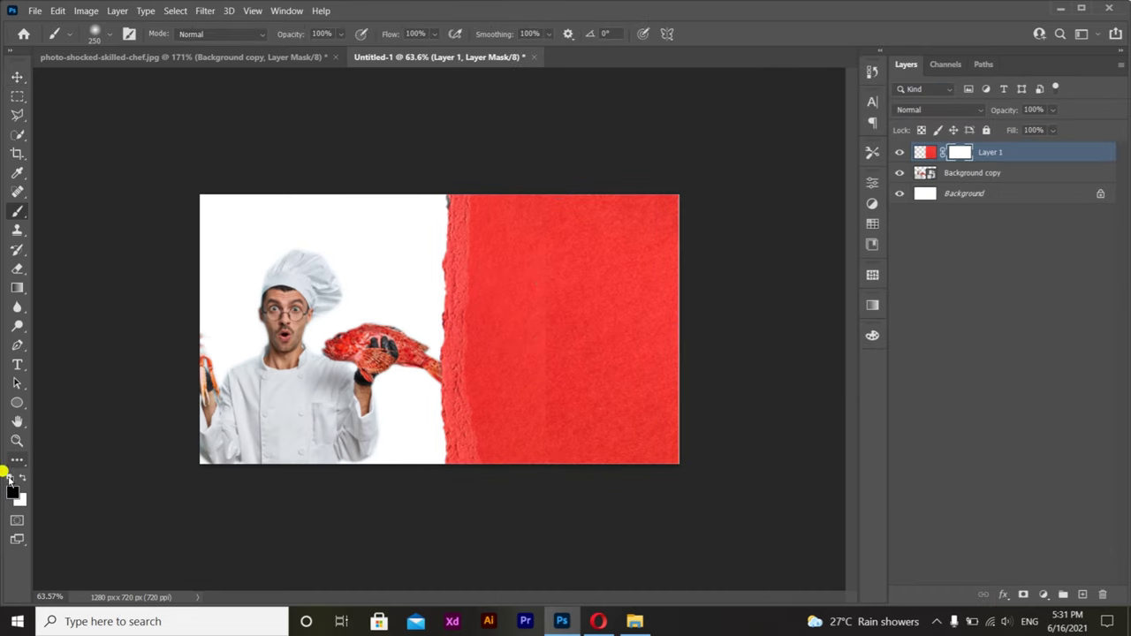
key("i")
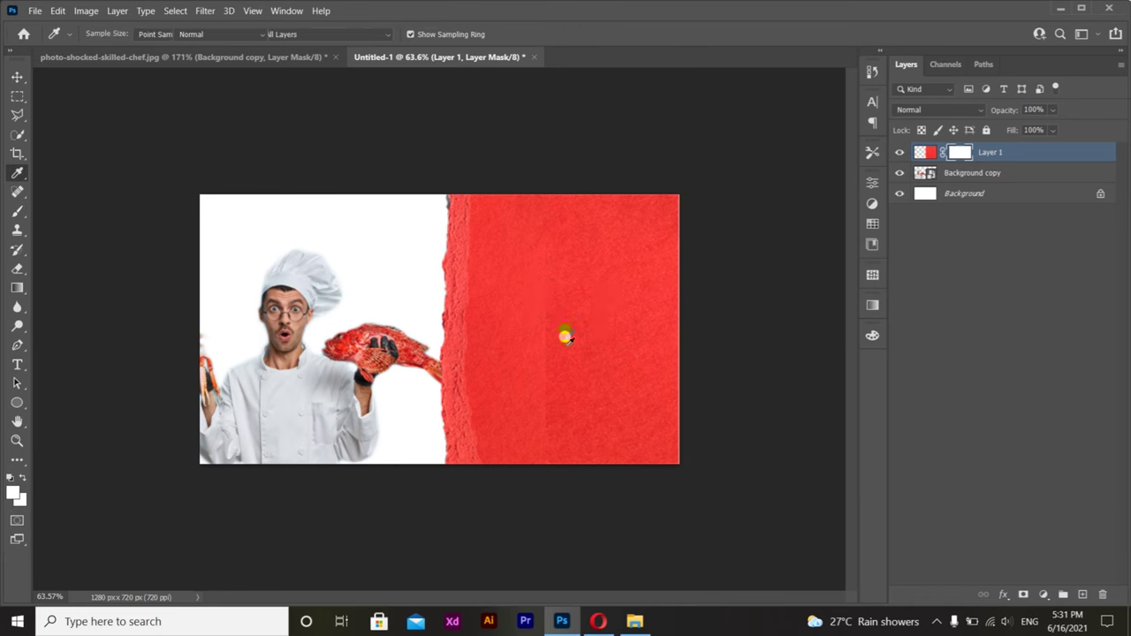
key("b")
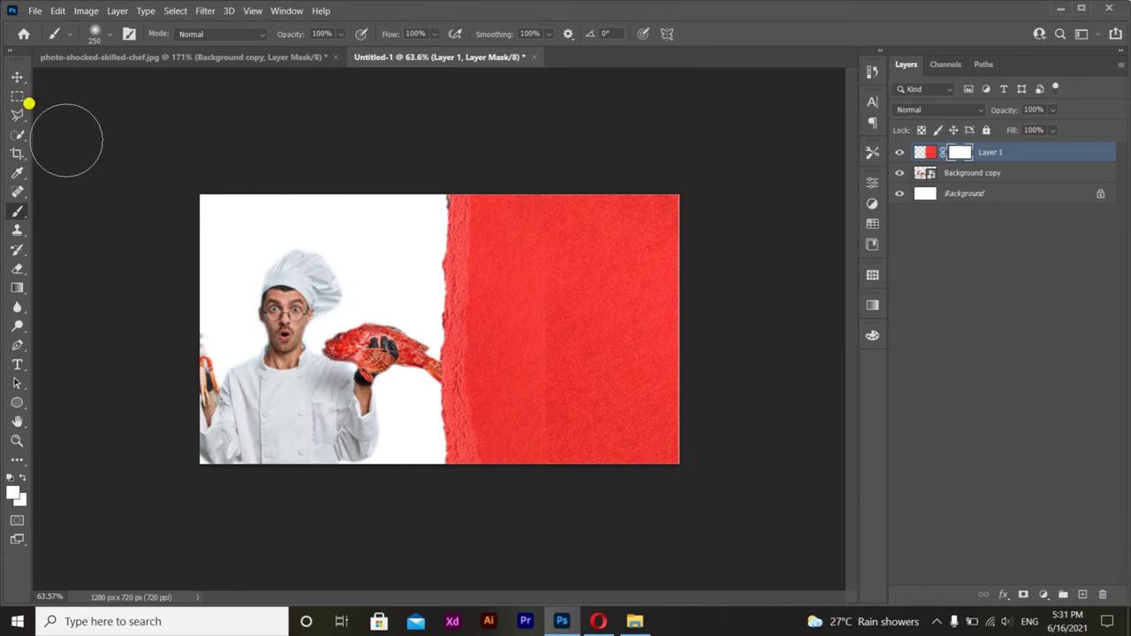
Widen the red panel further to the left
key("v")
left_click_drag(542, 310, 583, 292)
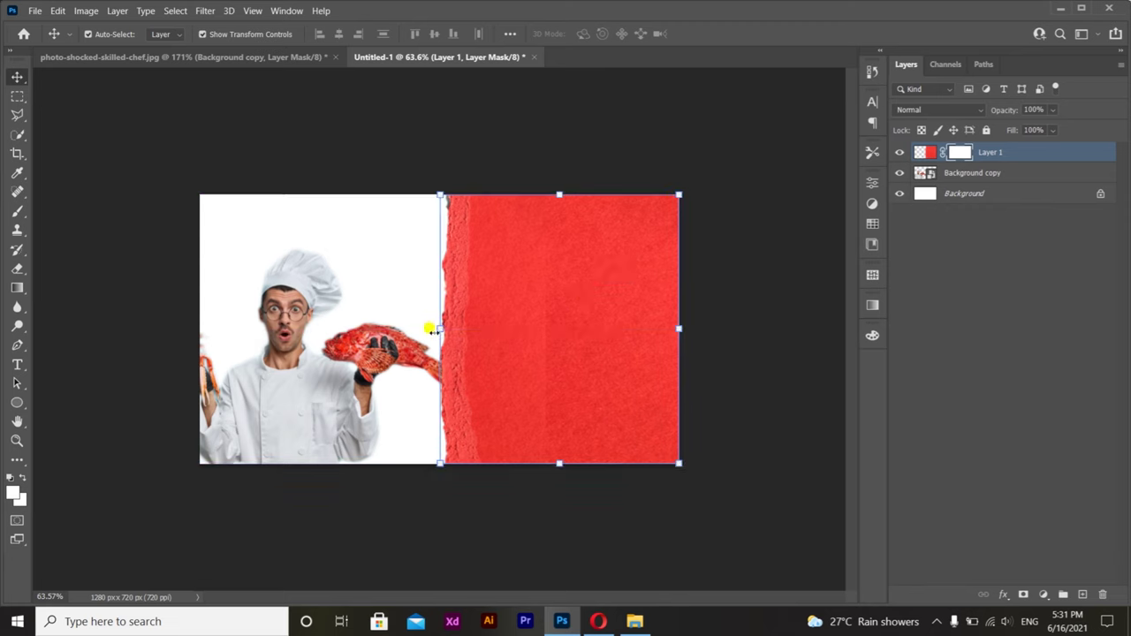
left_click_drag(435, 330, 400, 330)
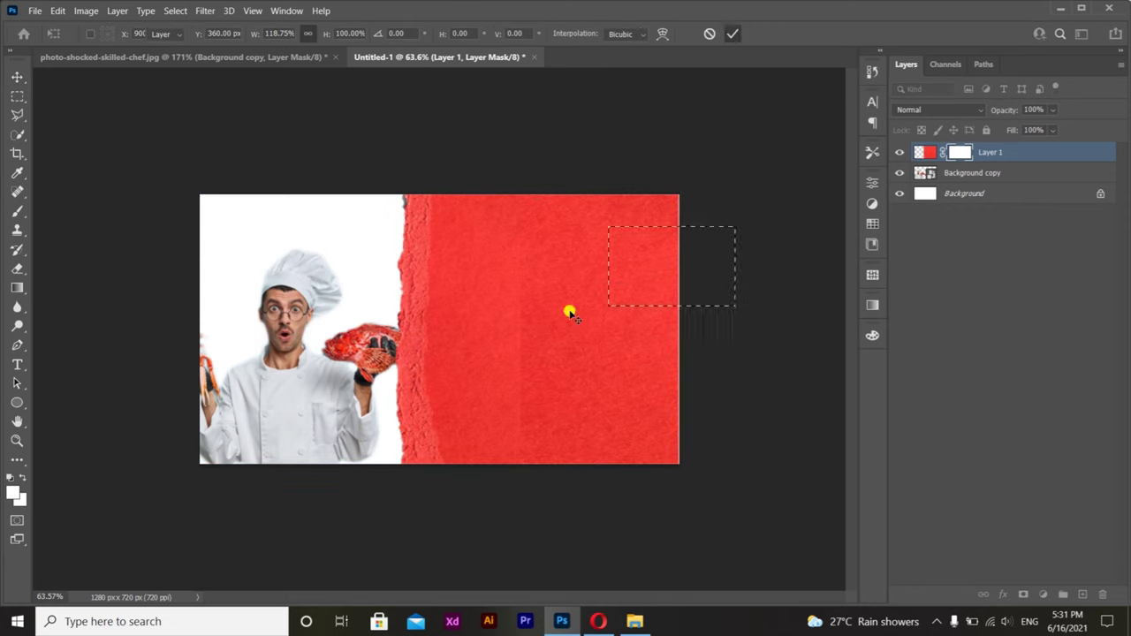
key("Return")
Enlarge the chef photo to about 108.82% and nudge the red panel slightly right
left_click_drag(282, 388, 290, 395)
mouse_move(470, 360)
left_mouse_down()
mouse_move(397, 360)
mouse_move(422, 362)
left_mouse_up()
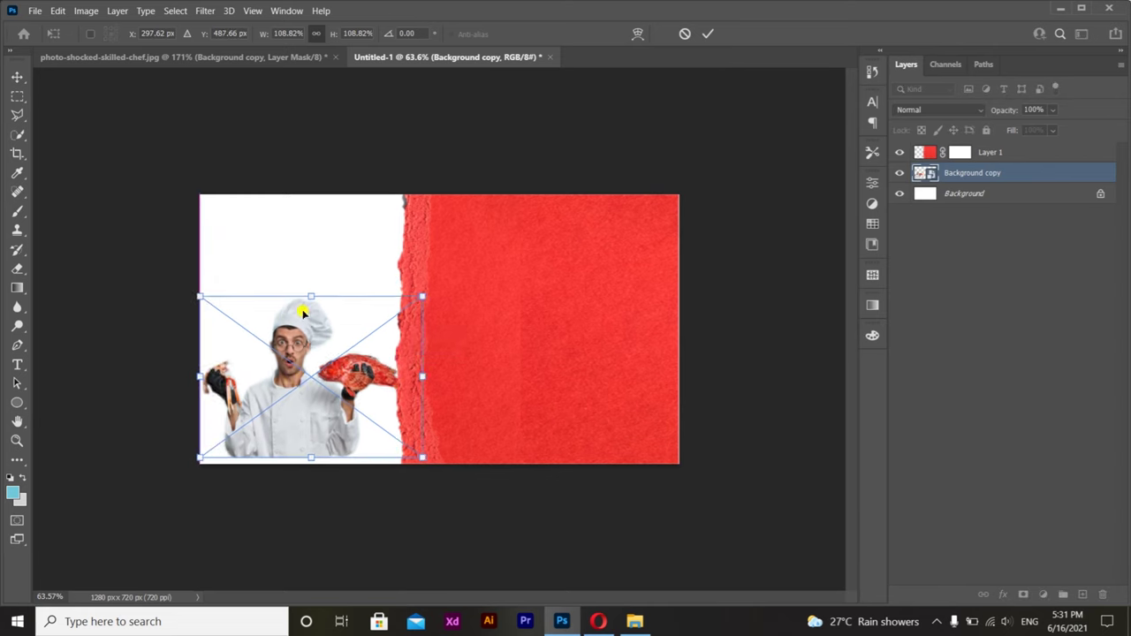
left_click_drag(305, 310, 311, 240)
left_click(707, 34)
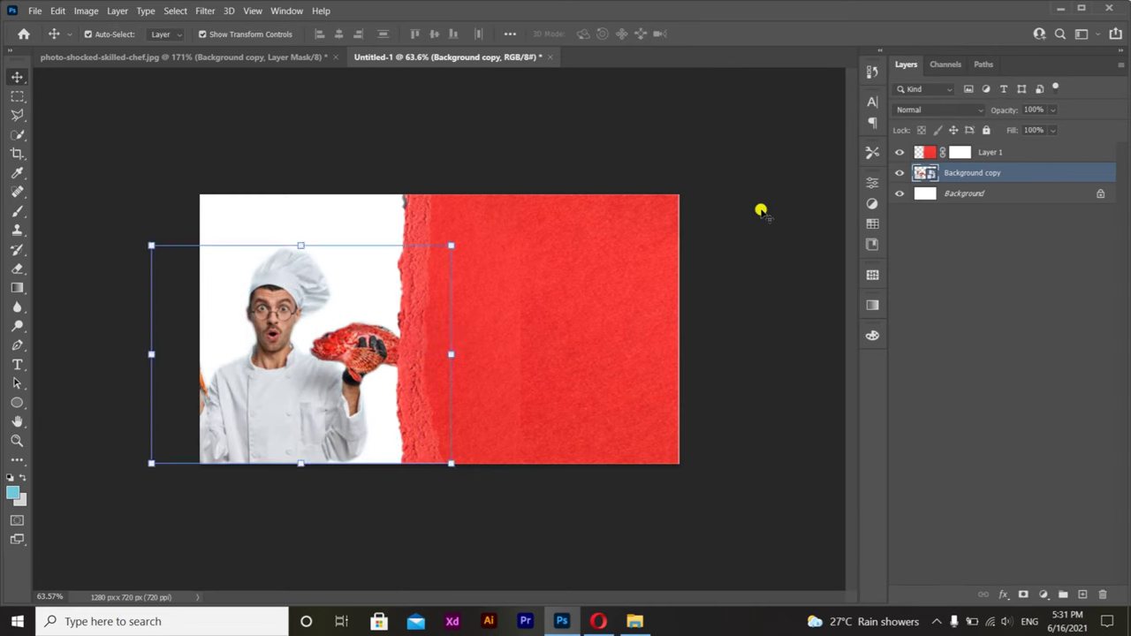
left_click(728, 376)
left_click(566, 335)
left_click_drag(567, 334, 575, 330)
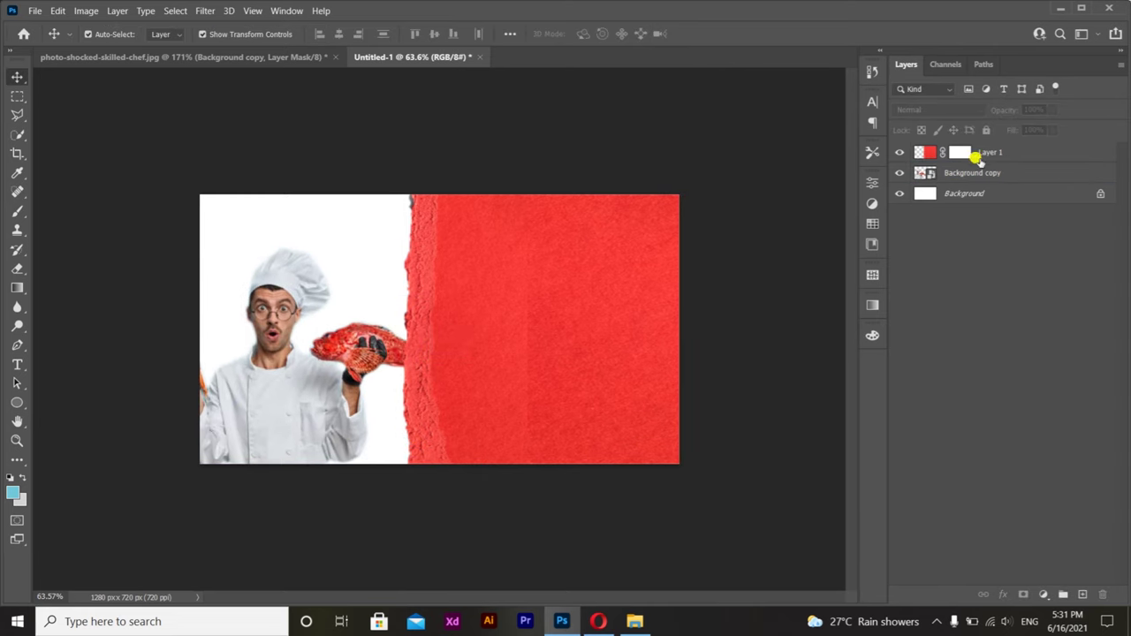
Apply a Drop Shadow to Layer 1: 50% opacity, 75° angle, 20 px distance, 73 px size
left_click(1008, 594)
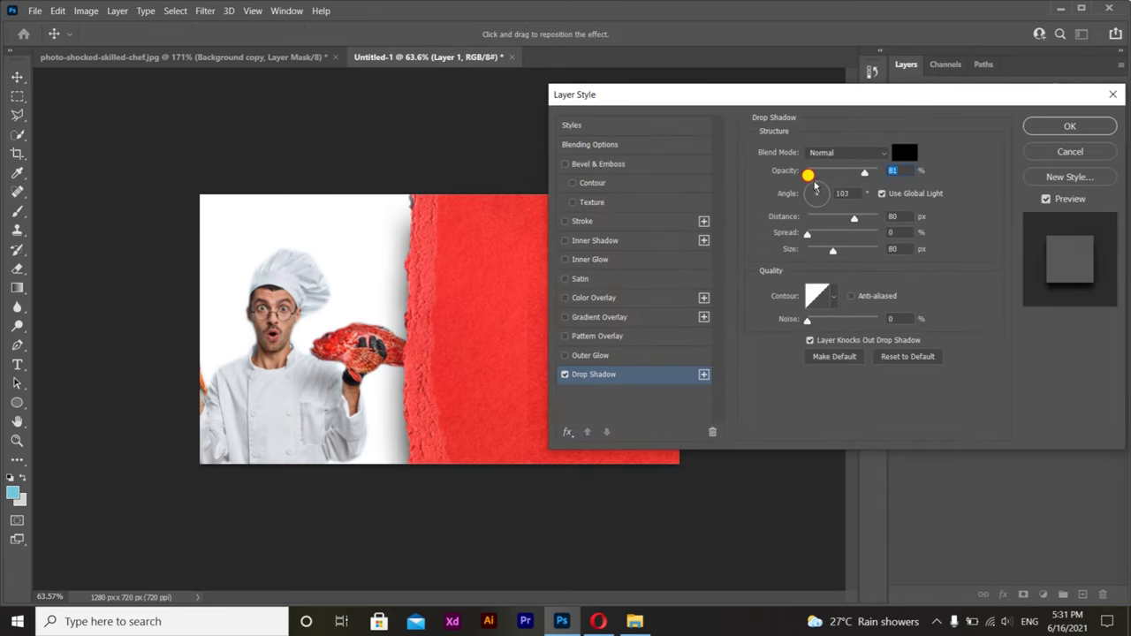
left_click_drag(819, 184, 842, 173)
left_click_drag(832, 250, 823, 219)
left_click(1049, 129)
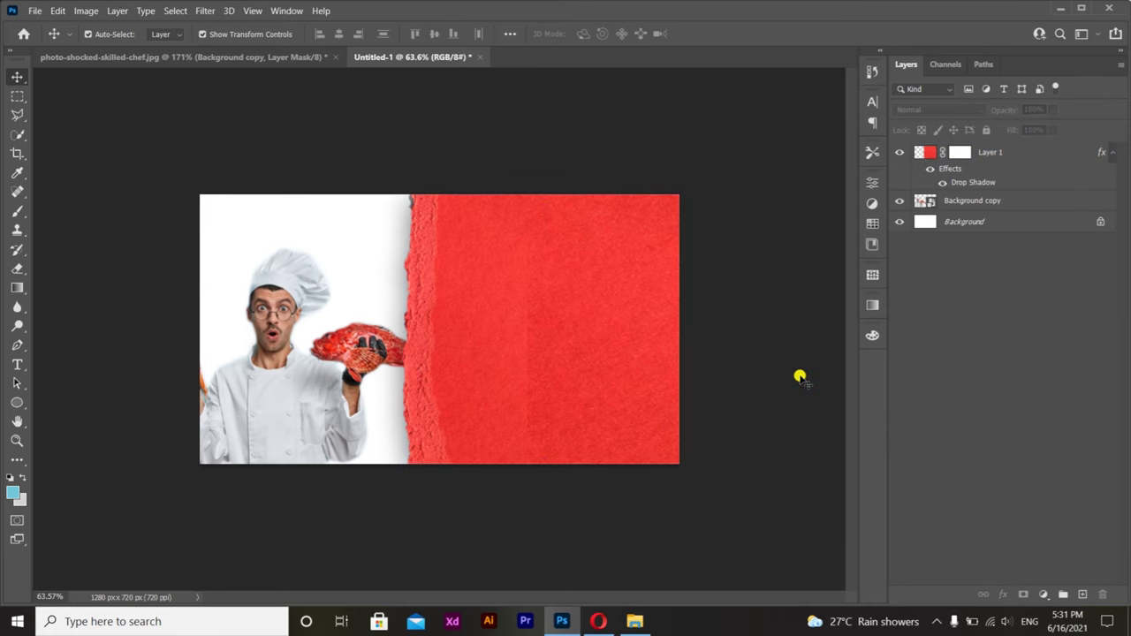
Type 'SEA' as a new text layer near the top and reset default colours
key("t")
left_click(477, 248)
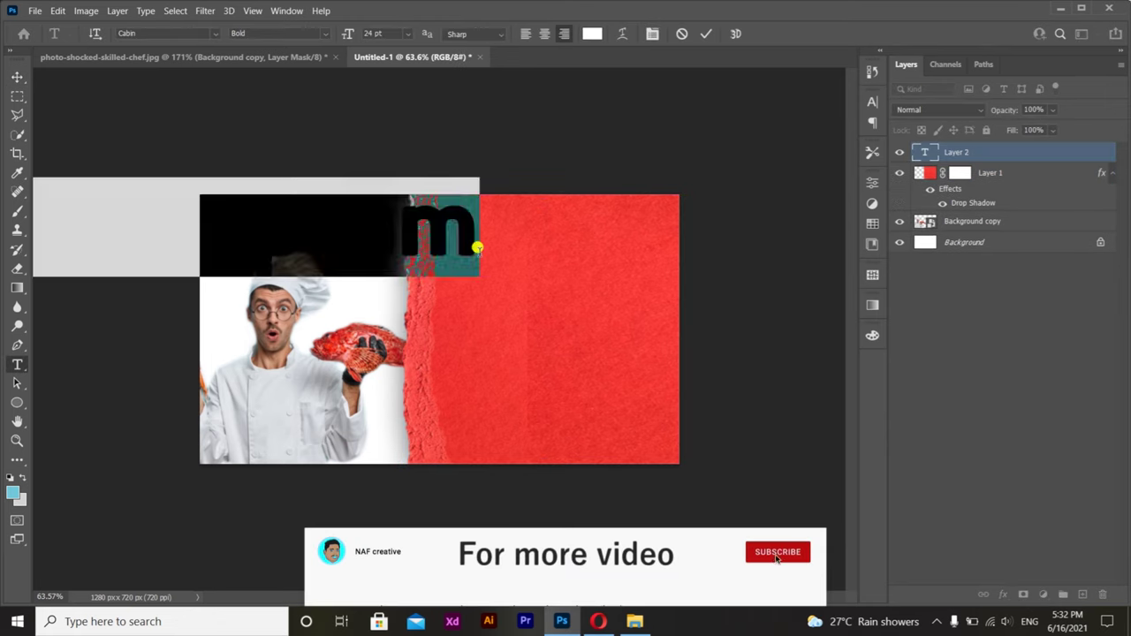
type("SEA")
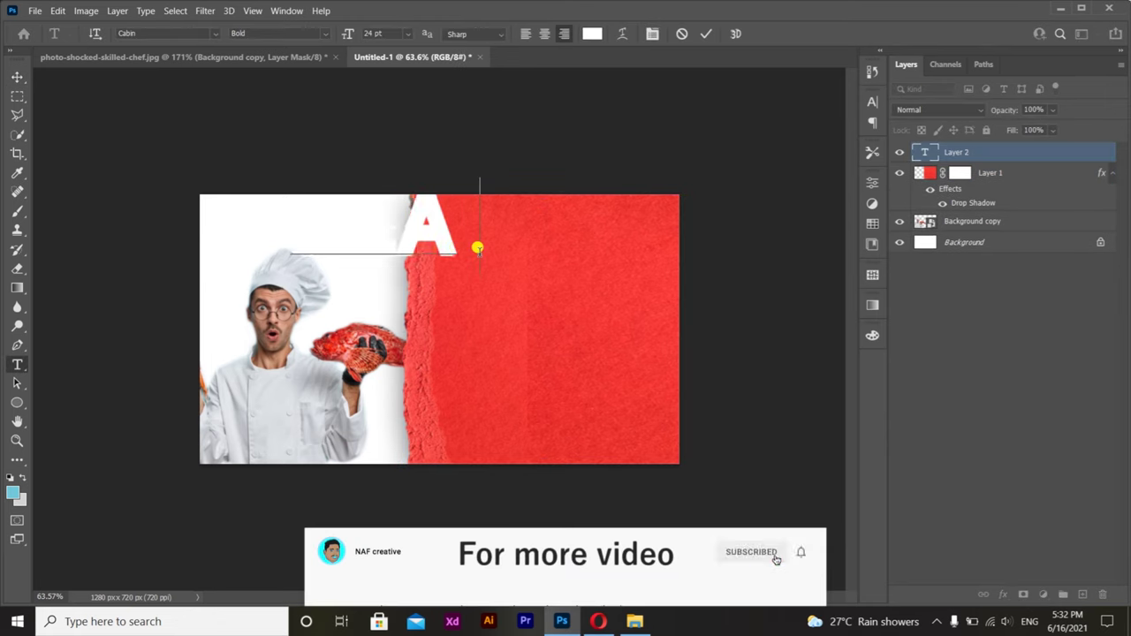
key("ctrl+Return")
key("o")
key("d")
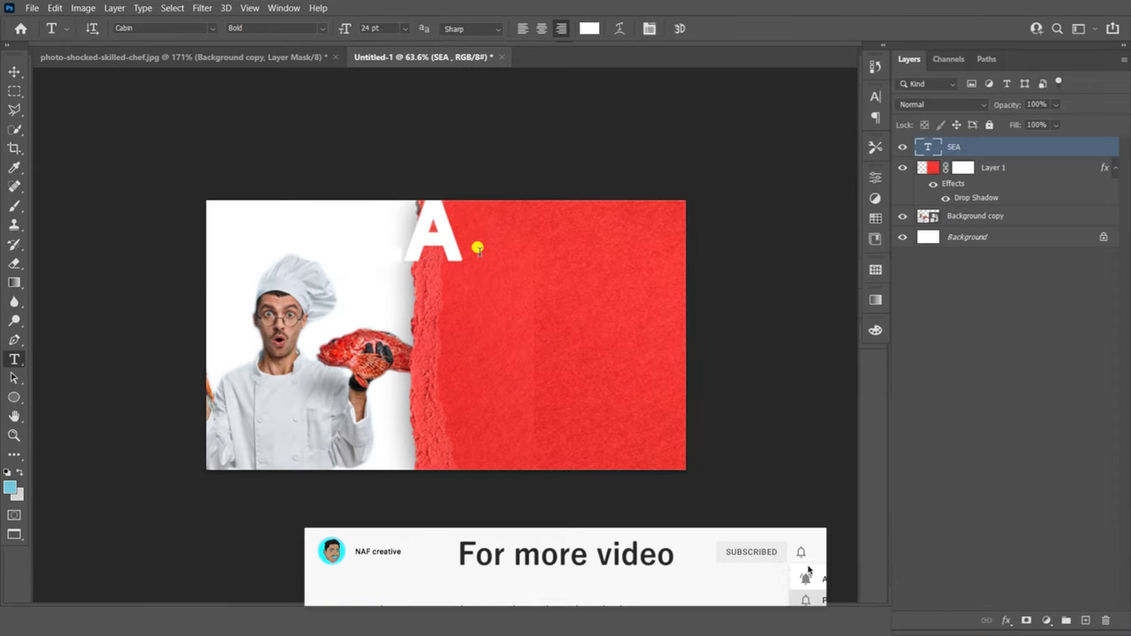
key("f")
key("f")
key("f")
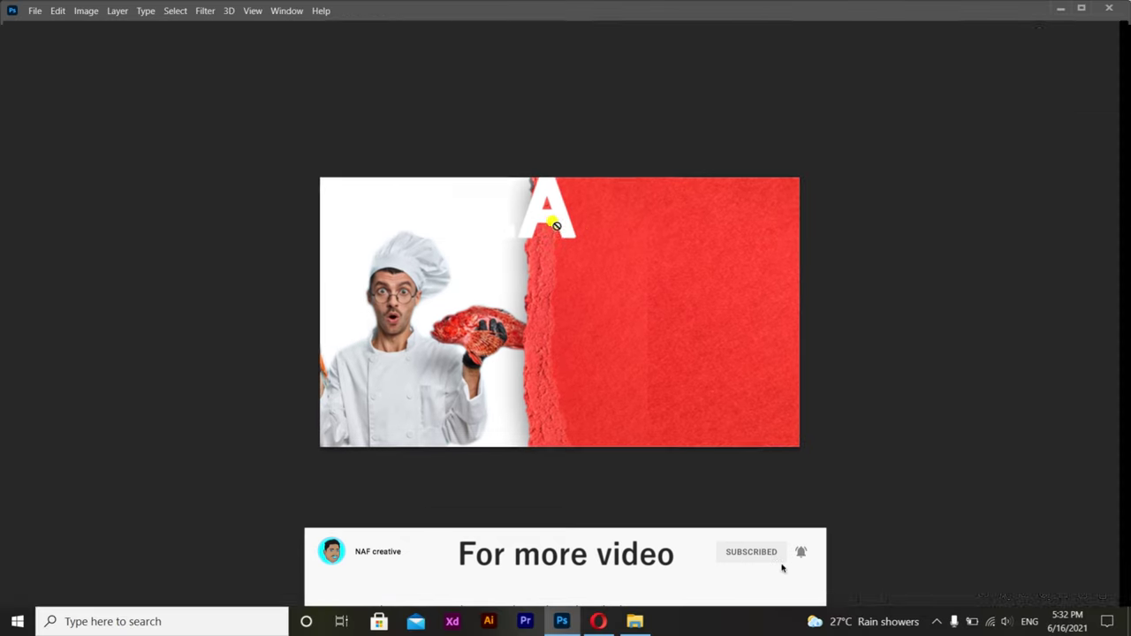
Finish the 'SEA Food Cooking' title text and drag it onto the red panel
key("t")
left_click(451, 221)
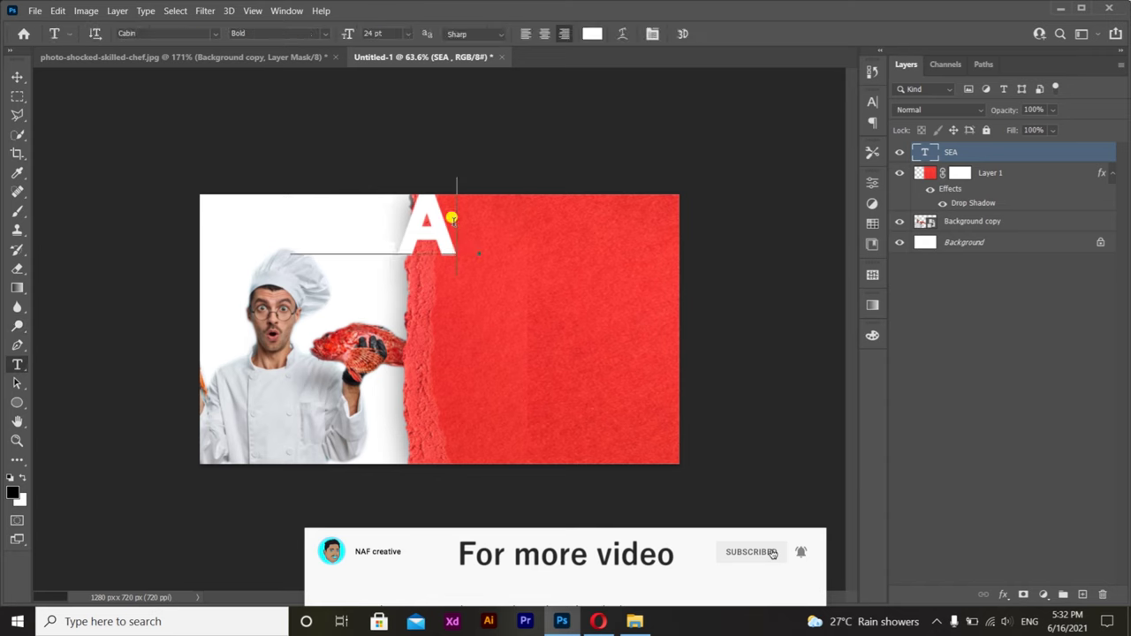
type("d")
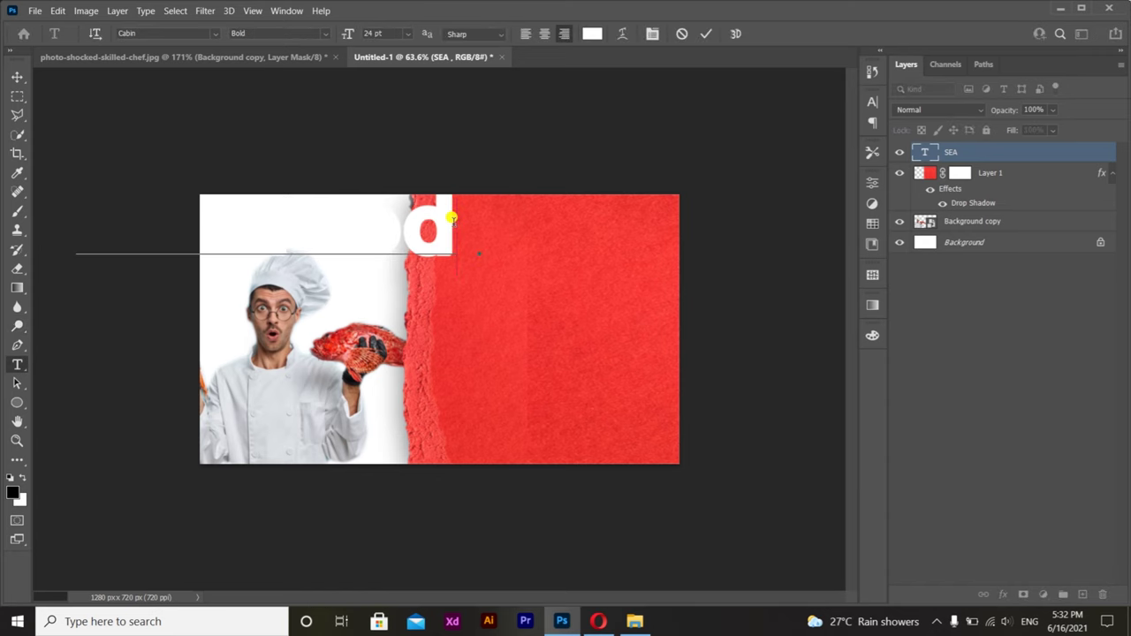
key("BackSpace")
type("ng")
left_click(17, 77)
left_click_drag(428, 240, 649, 346)
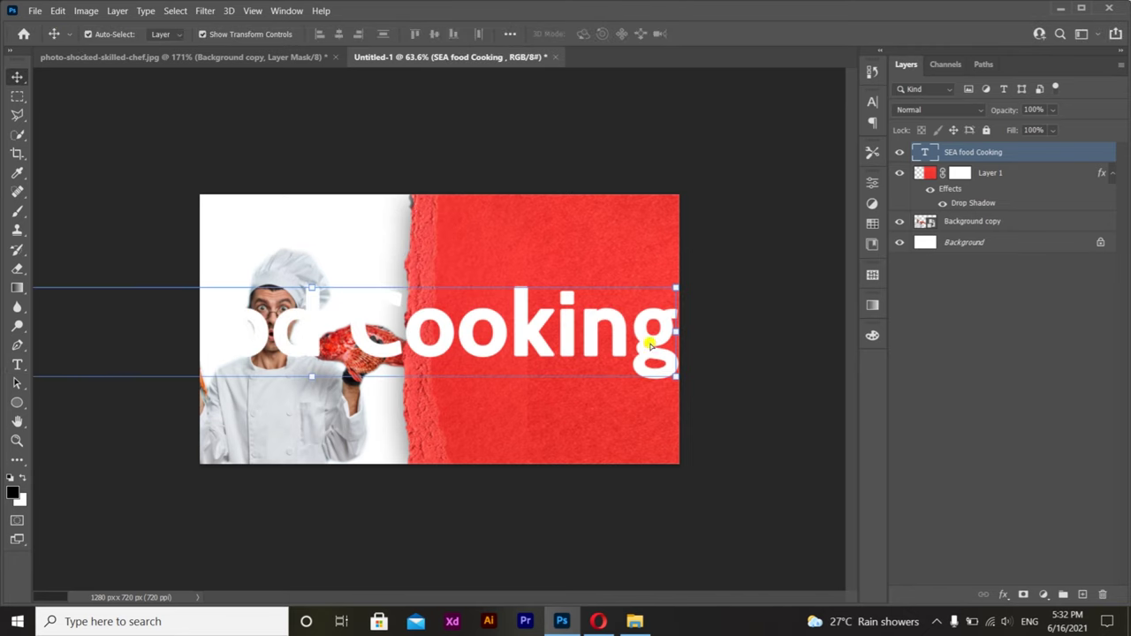
Set the title font size to 6 pt and move it fully onto the red paper
key("t")
left_click(408, 34)
left_click(380, 74)
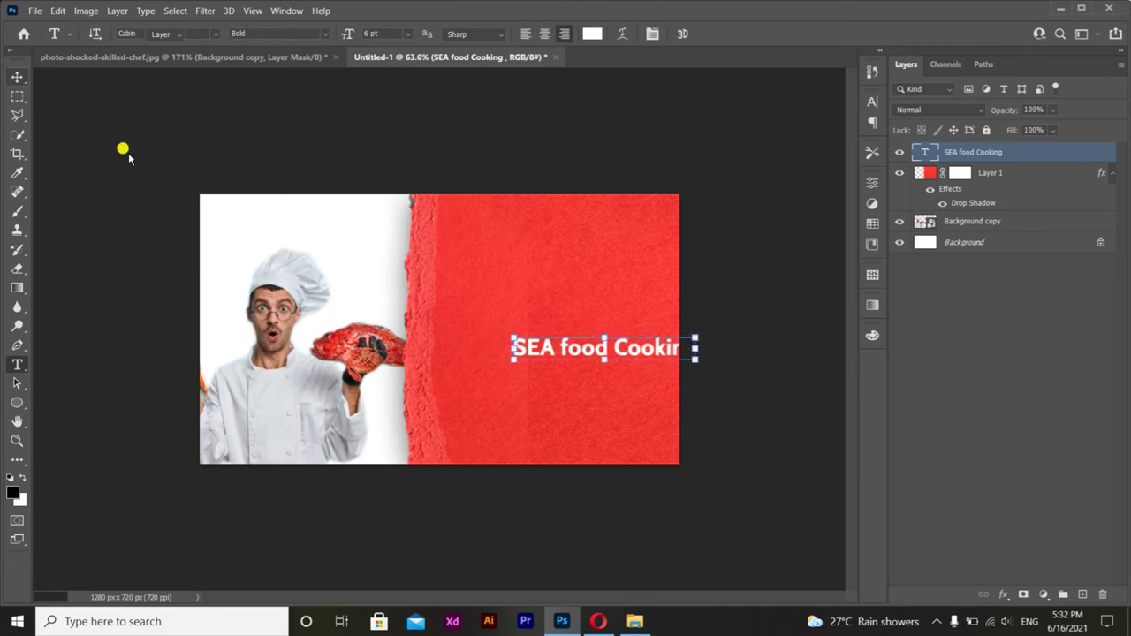
left_click_drag(641, 343, 607, 285)
Break the title onto three lines: SEA, Food, Cooking
left_click(510, 281)
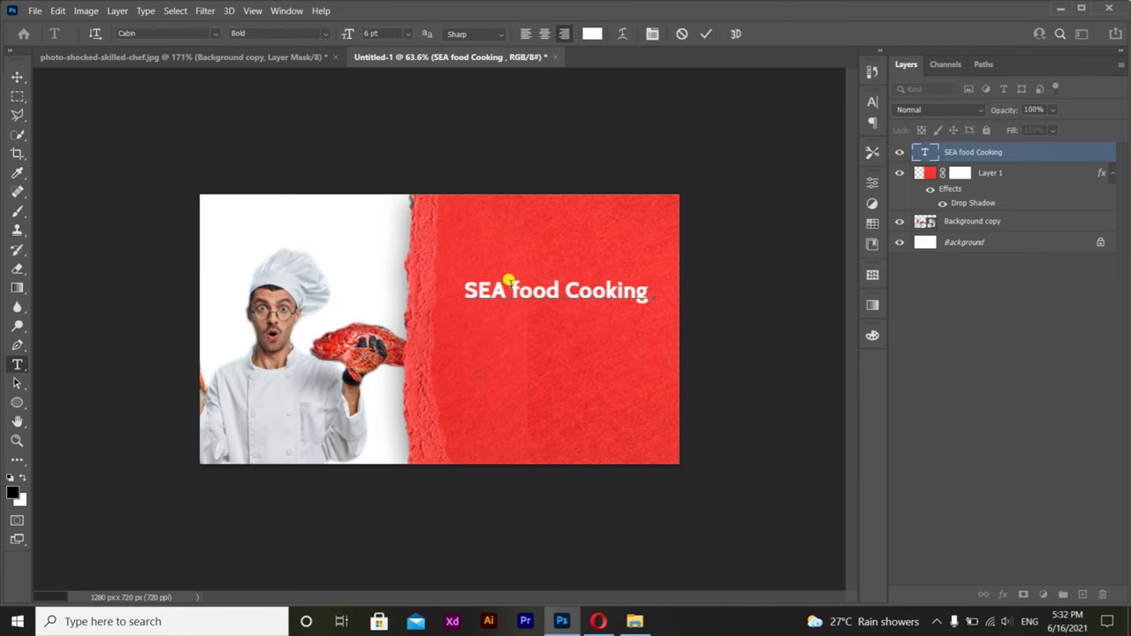
key("Return")
left_click(564, 311)
key("Return")
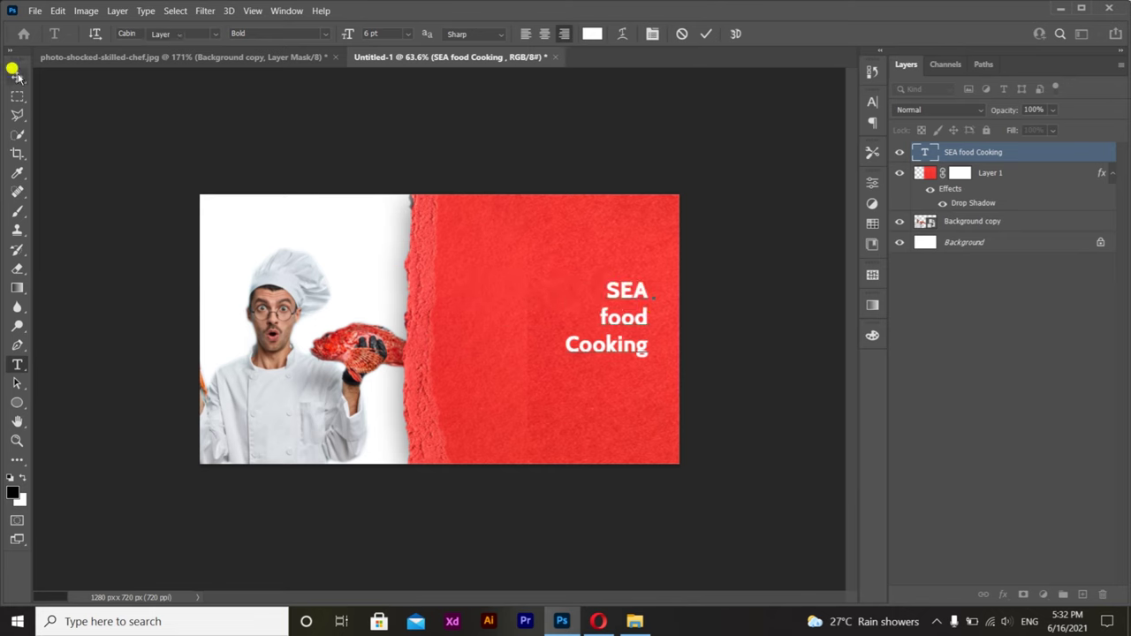
left_click(16, 76)
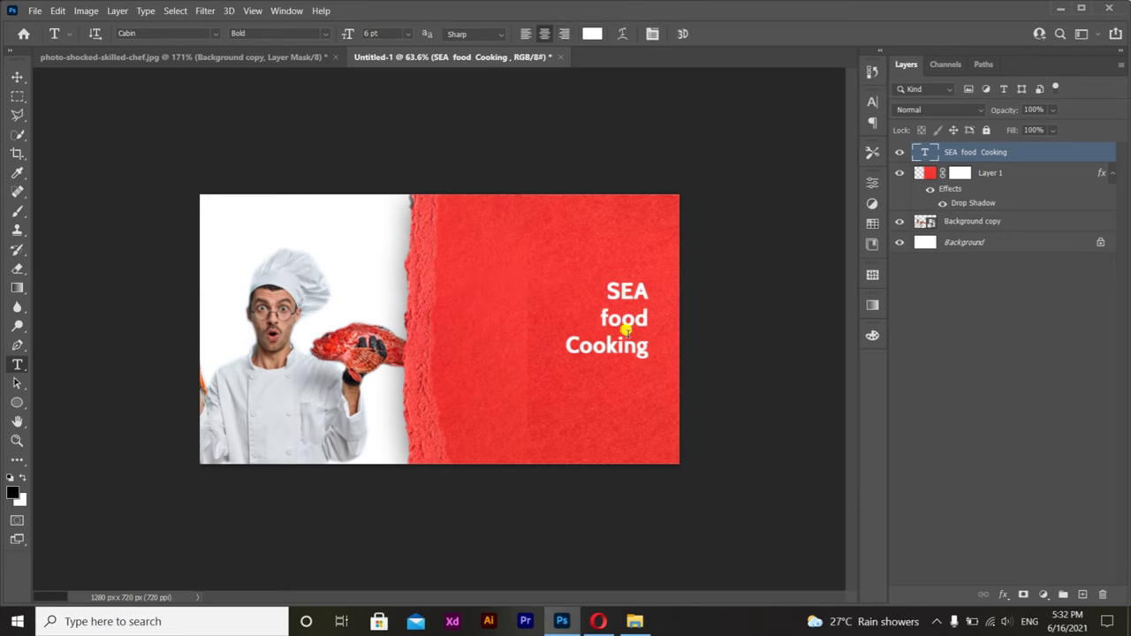
Reposition the three-line title up and left near the top of the red paper
left_click(17, 77)
left_click_drag(625, 325, 577, 271)
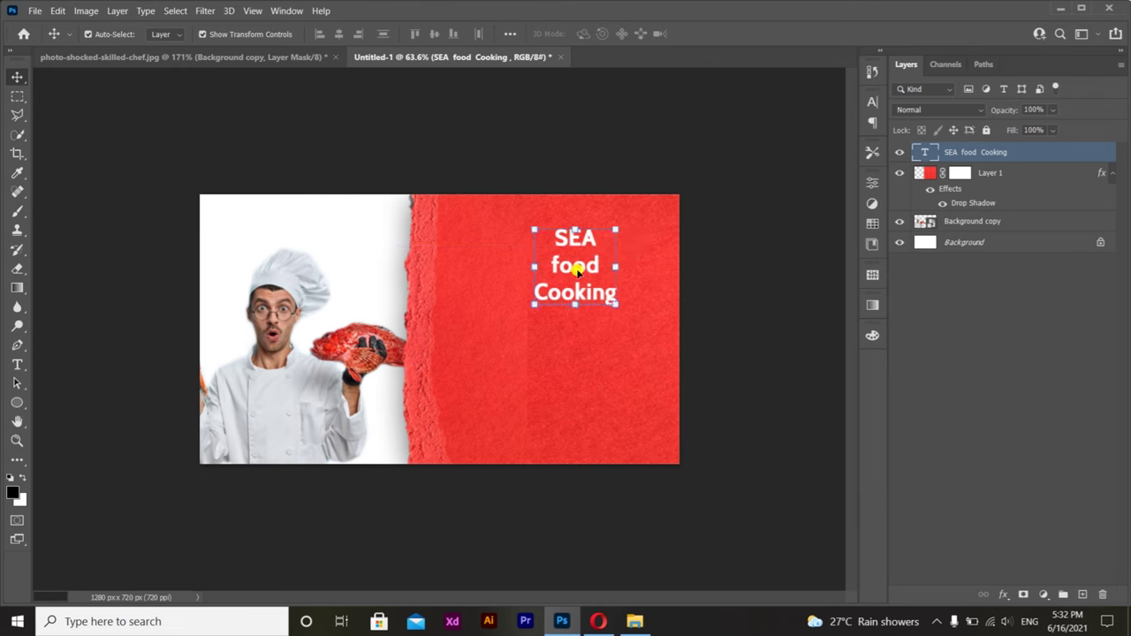
key("t")
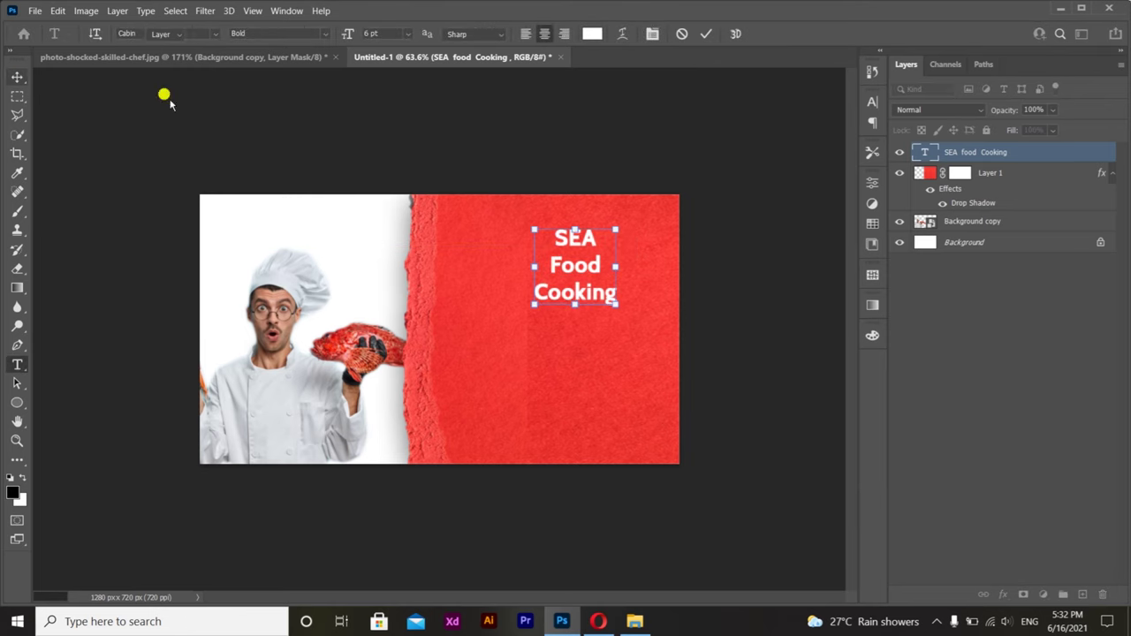
left_click(17, 77)
left_click_drag(579, 263, 555, 263)
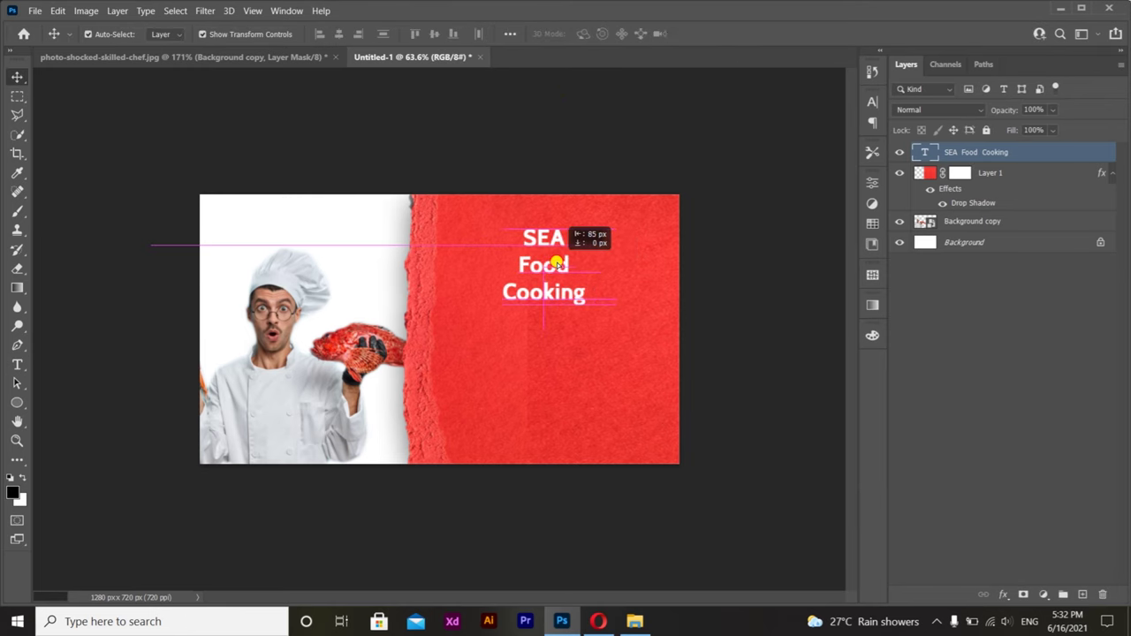
left_click(690, 565)
Place the plate-with-grille photo, shrink it, and nudge it into place below the title
left_click(635, 621)
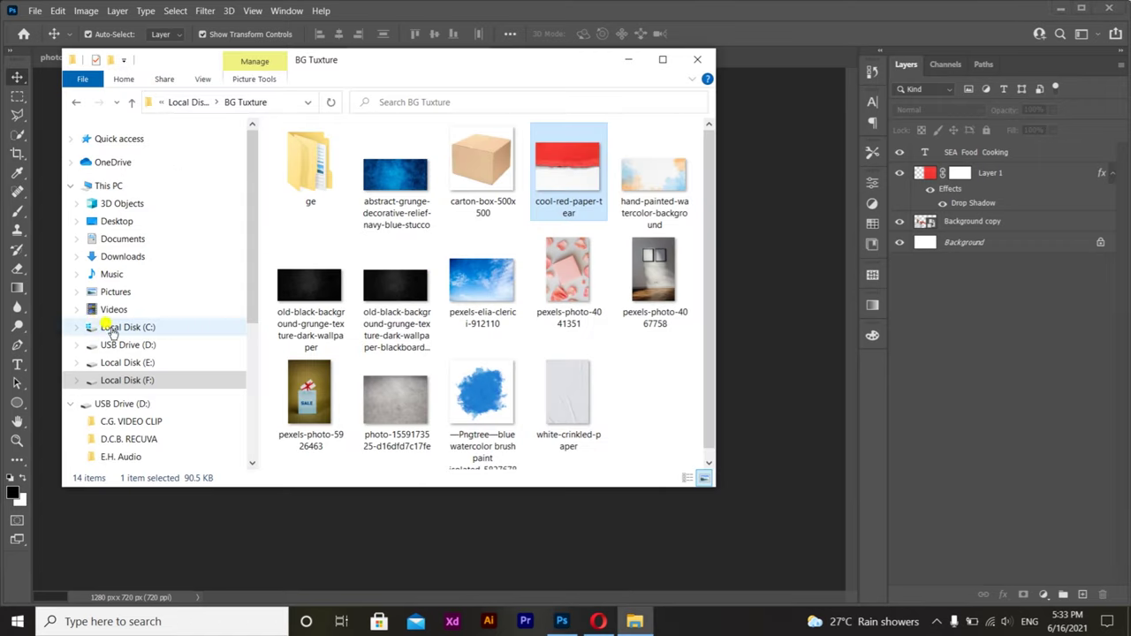
mouse_move(271, 184)
left_mouse_down()
mouse_move(542, 435)
mouse_move(530, 393)
left_mouse_up()
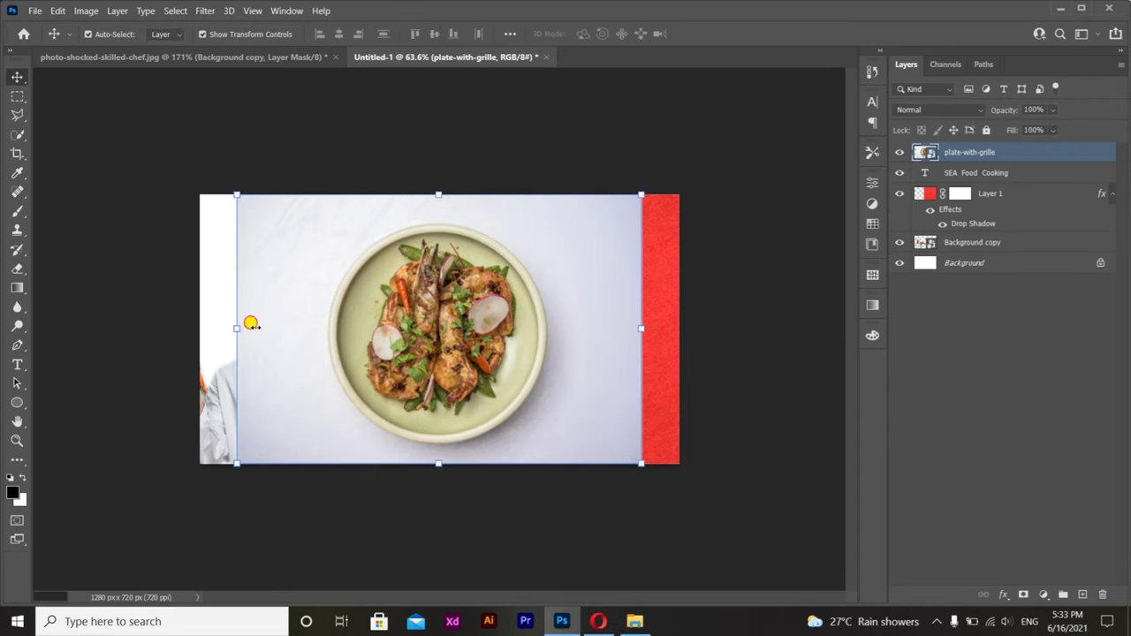
mouse_move(252, 324)
left_mouse_down()
mouse_move(530, 323)
mouse_move(511, 375)
mouse_move(455, 396)
left_mouse_up()
key("Return")
scroll(495, 388, "up", 3)
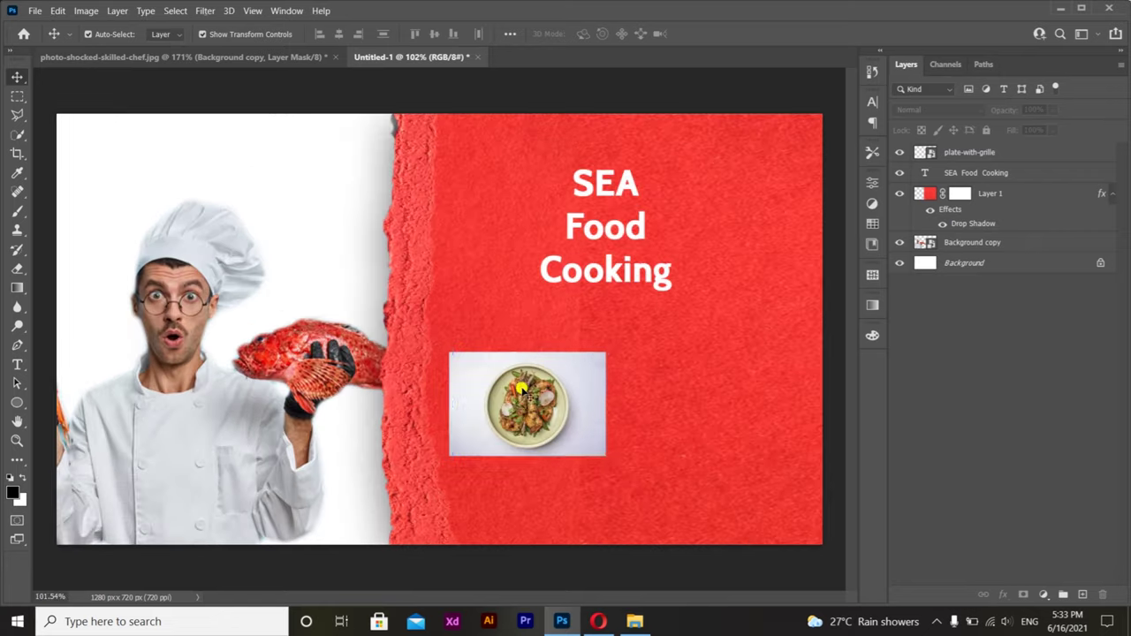
left_click(522, 390)
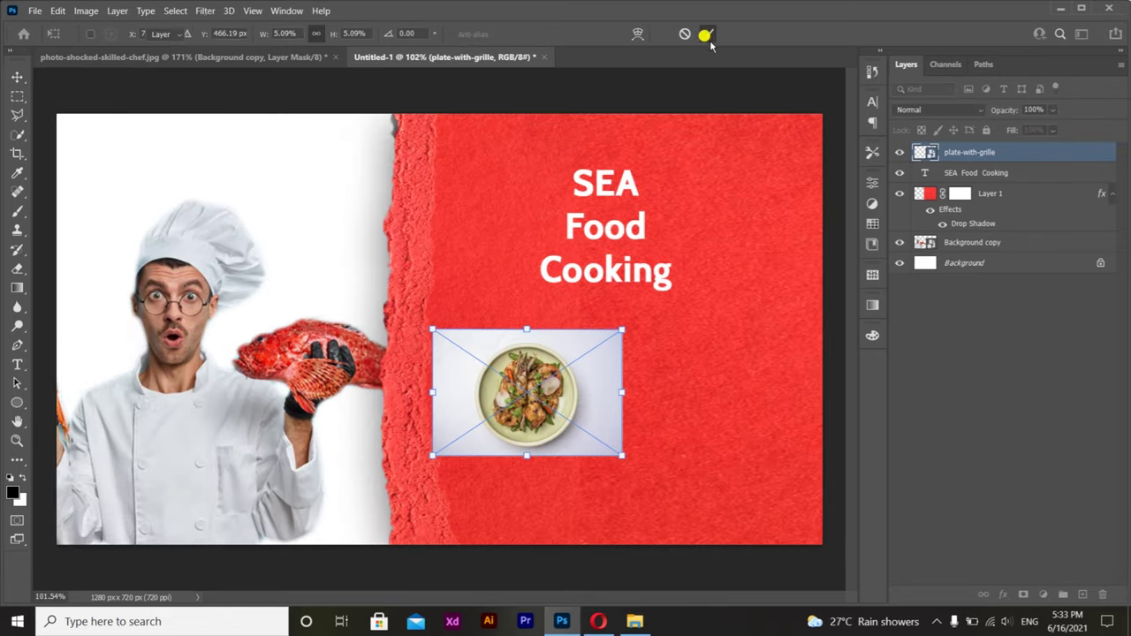
scroll(821, 353, "down", 2)
left_click_drag(508, 396, 502, 380)
Draw a rectangle over the plate photo and set its corner radius to 40 px
left_click(762, 395)
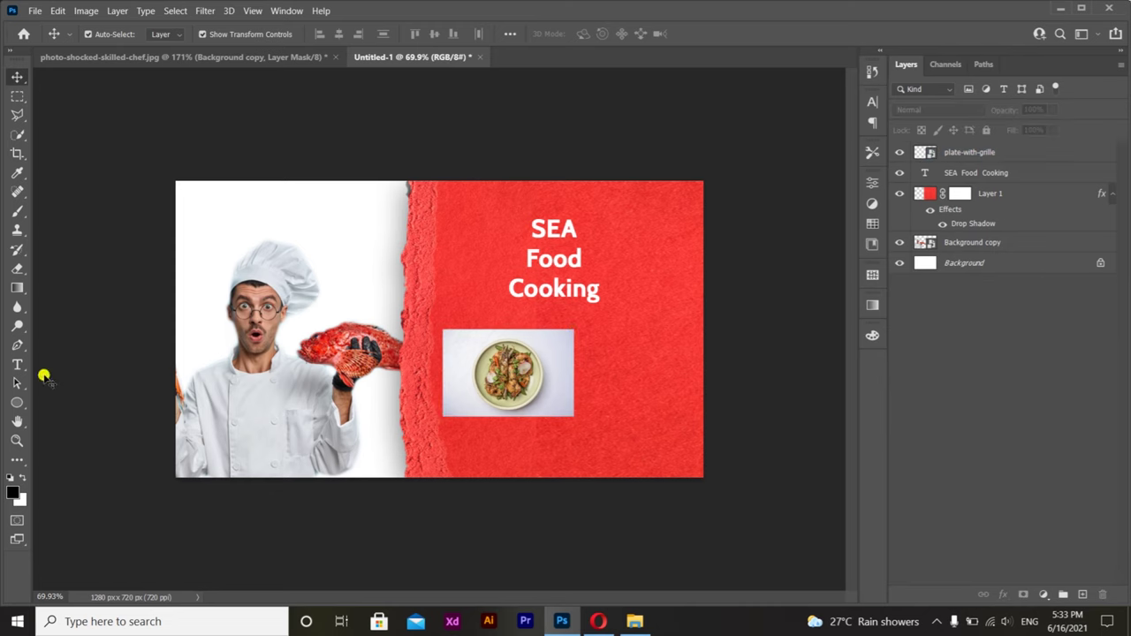
left_click(16, 405)
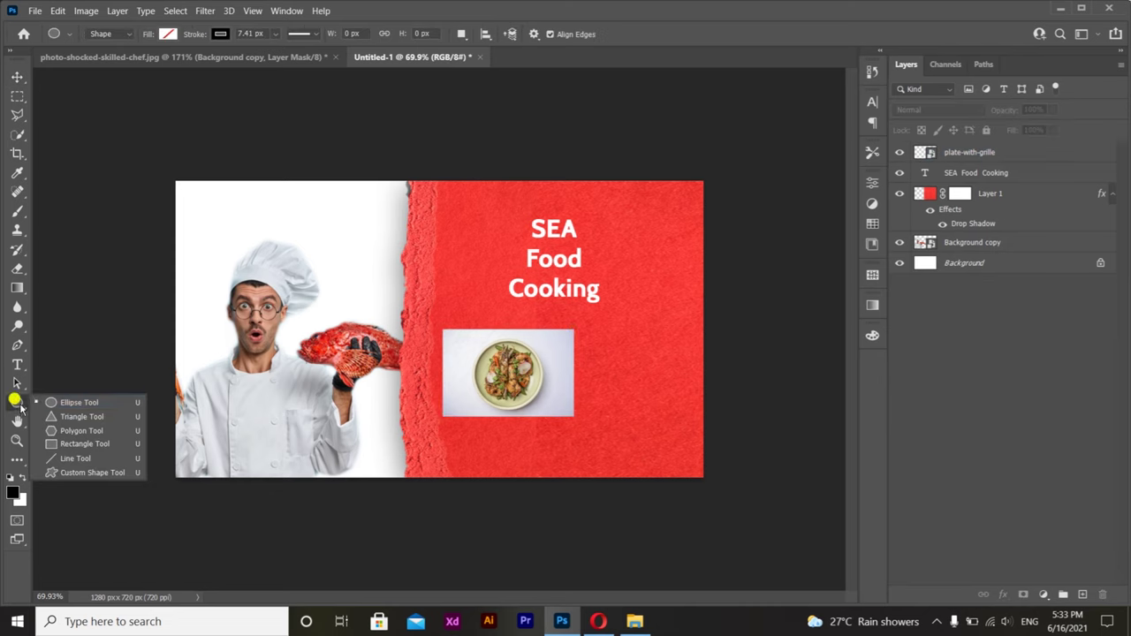
left_click(57, 433)
left_click_drag(448, 331, 563, 411)
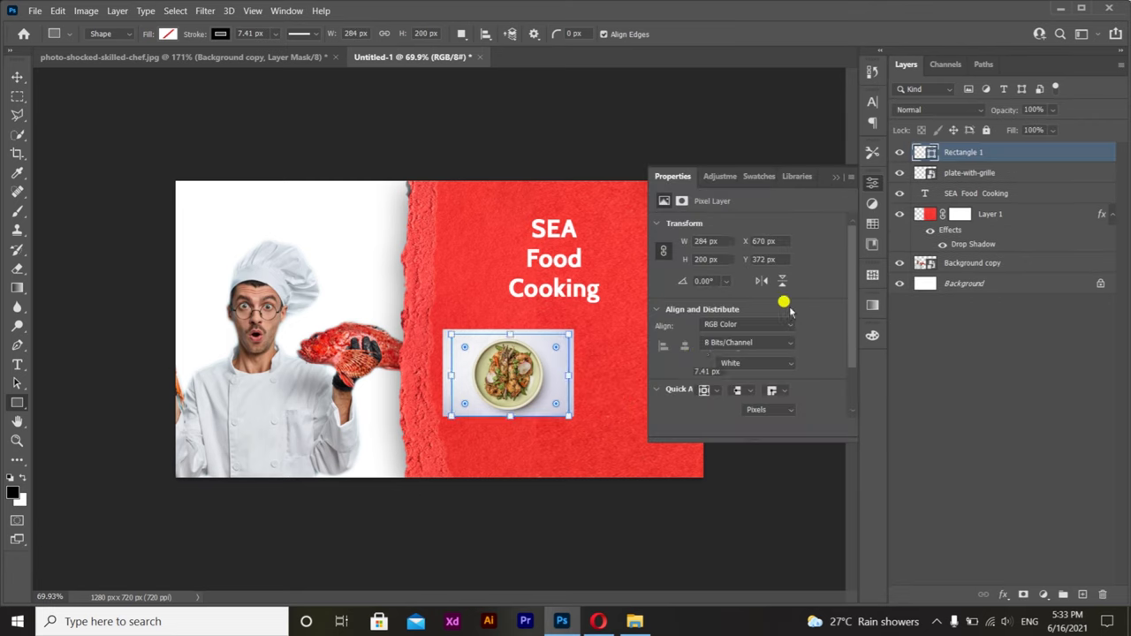
scroll(727, 356, "down", 2)
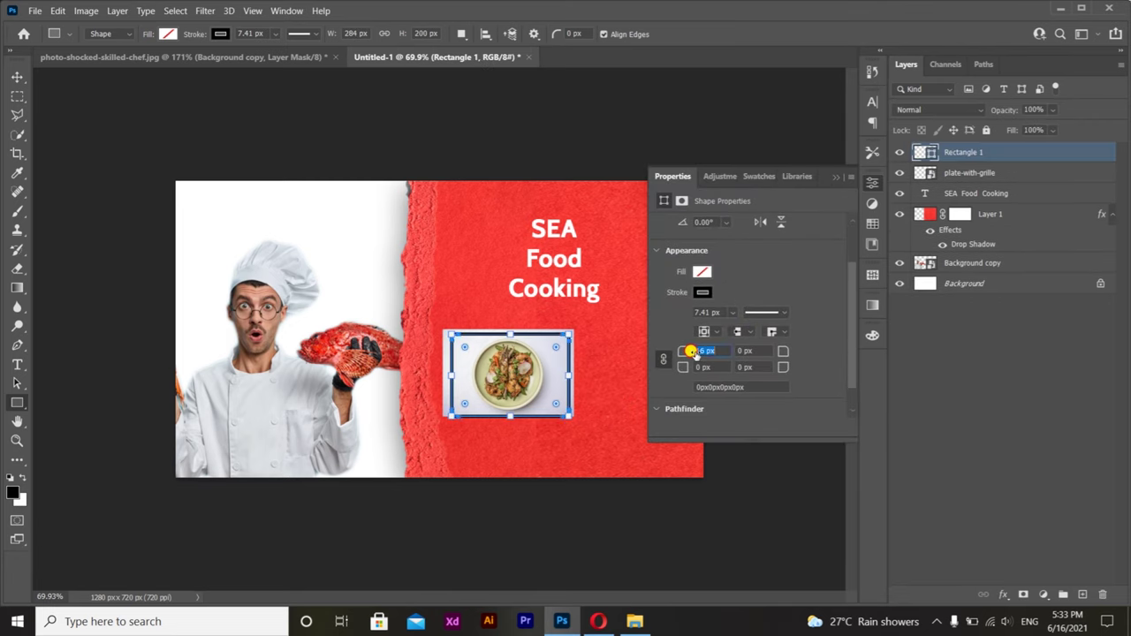
type("0")
key("Return")
Give the rectangle no outline and a blue fill
left_click(702, 292)
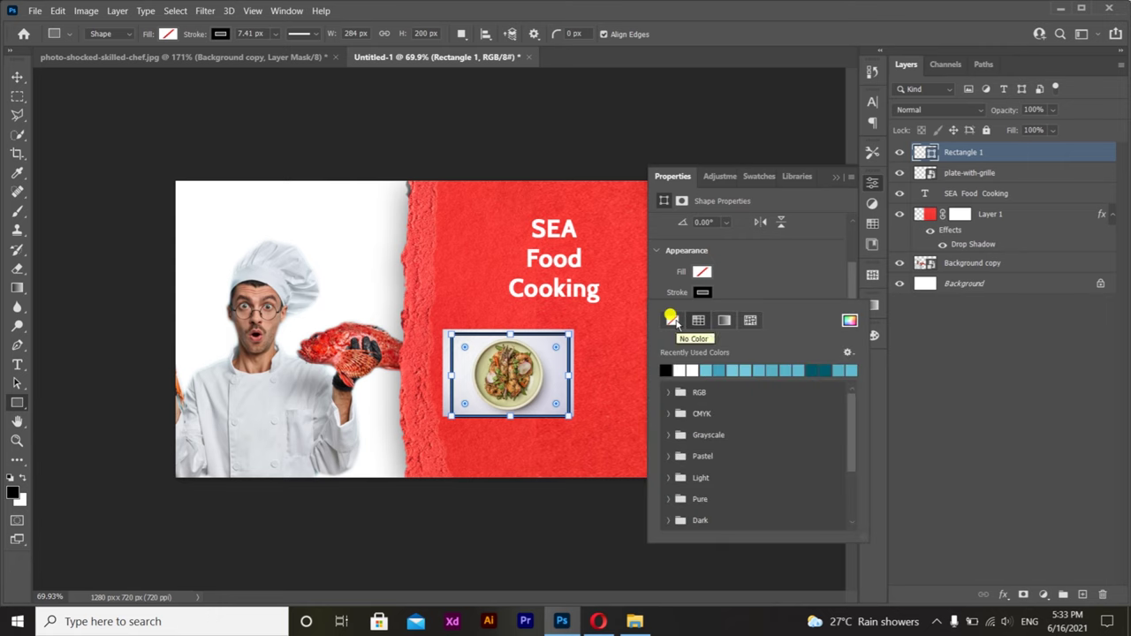
left_click(673, 319)
left_click(702, 271)
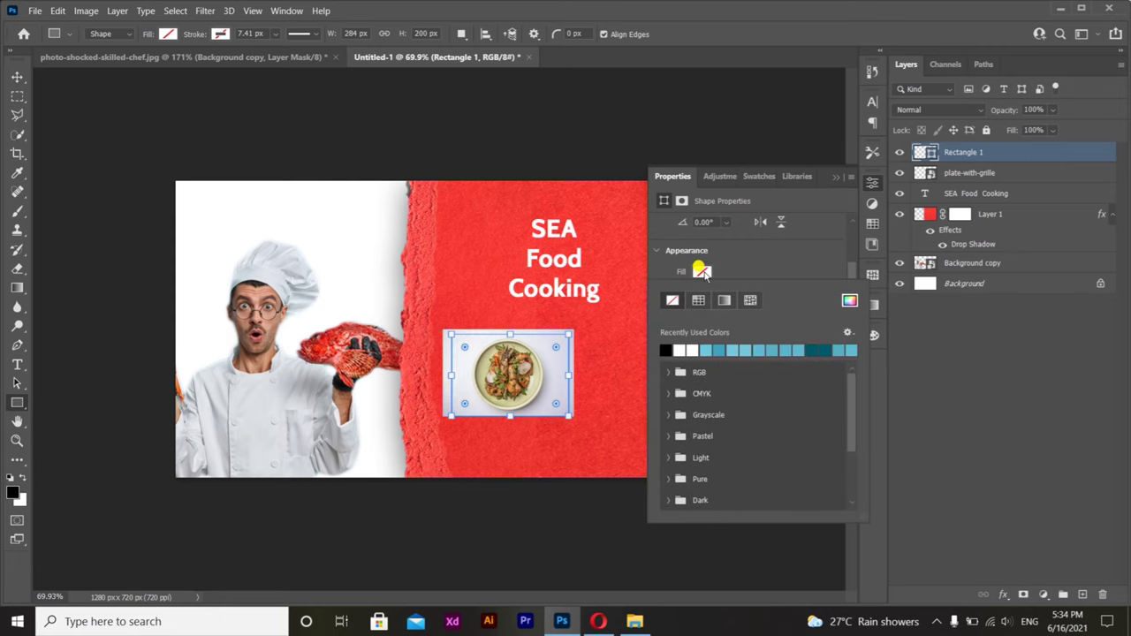
left_click(713, 348)
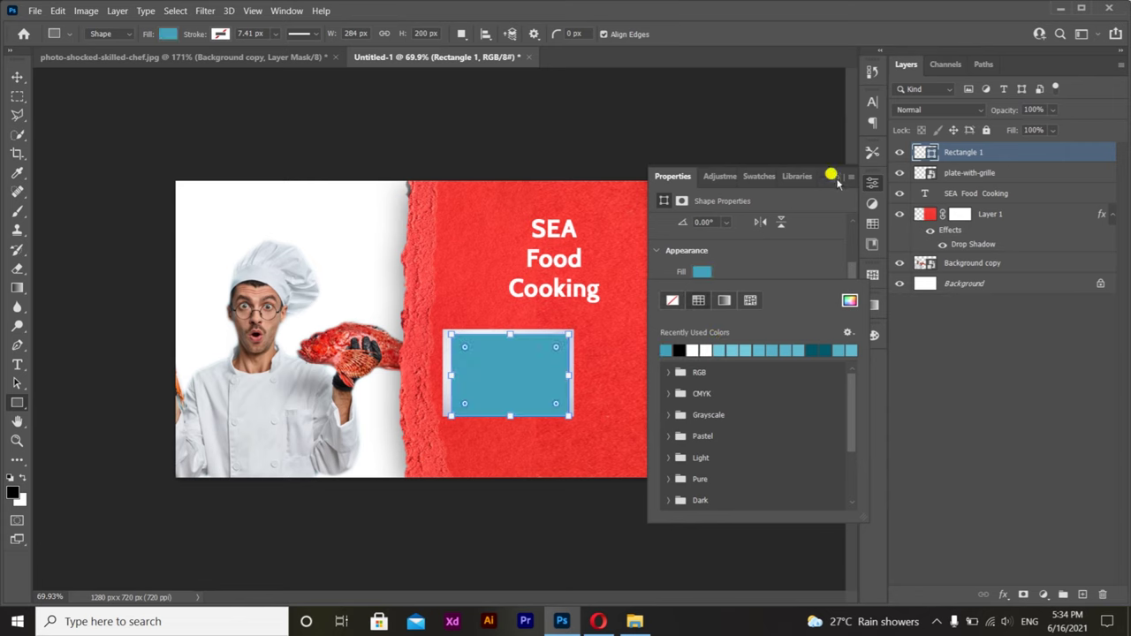
left_click(831, 174)
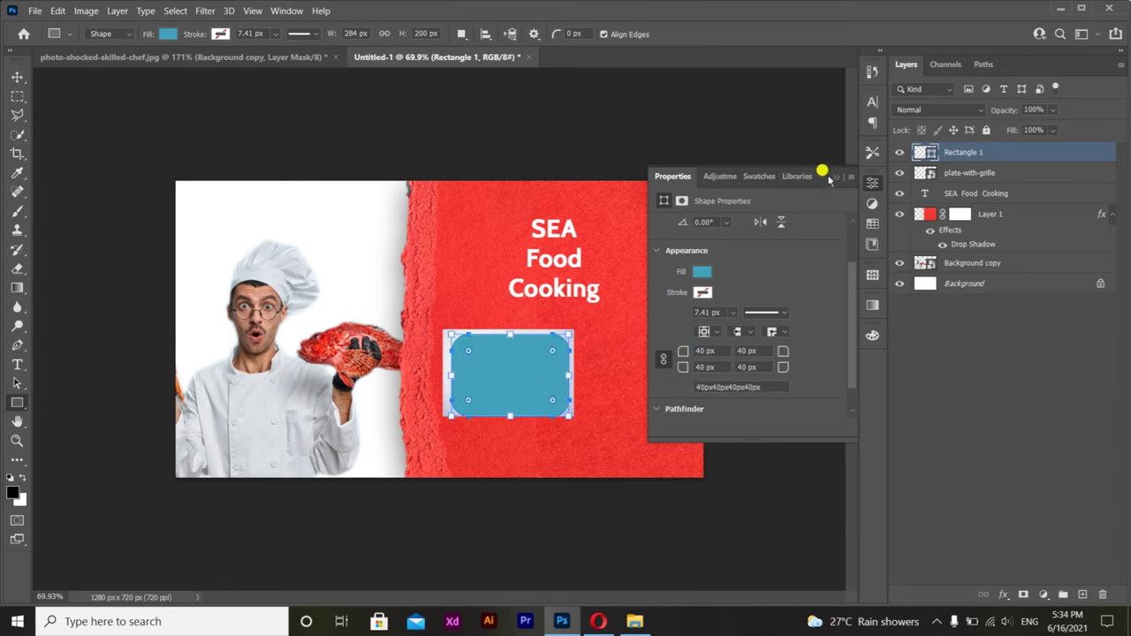
left_click(879, 181)
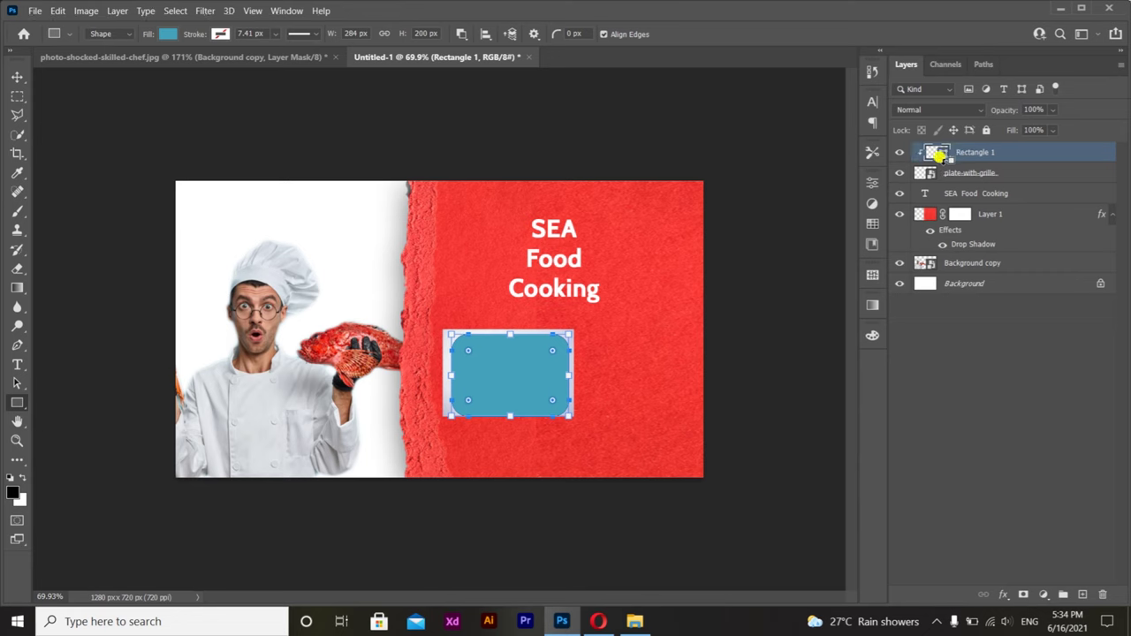
Move the plate photo above the rectangle and clip it into the rounded shape
left_click(955, 173)
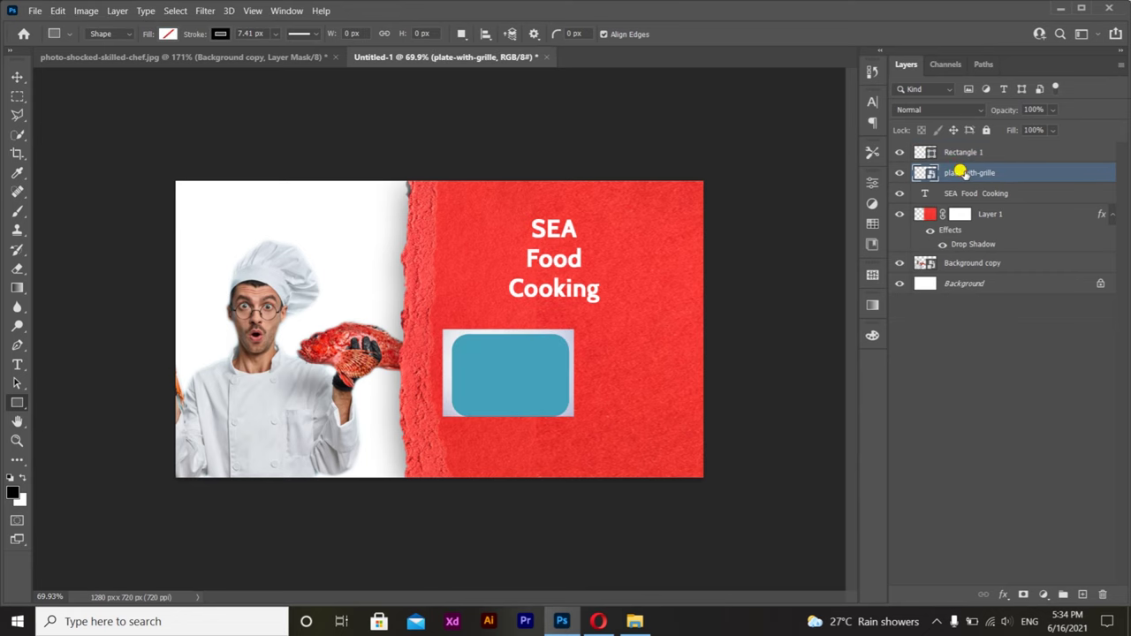
key("ctrl+bracketright")
left_click(954, 164, "alt")
left_click(924, 161, "alt")
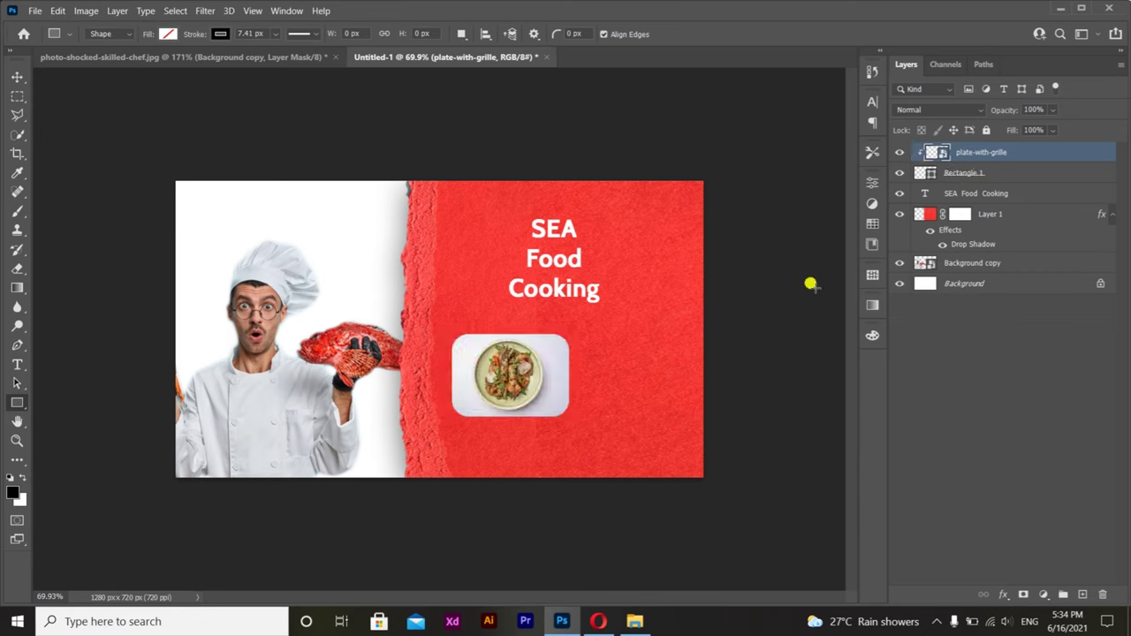
left_click(634, 621)
Place the wooden-plate-delicious shrimp photo, move it left and enlarge it slightly
mouse_move(393, 190)
left_mouse_down()
mouse_move(565, 627)
mouse_move(591, 374)
left_mouse_up()
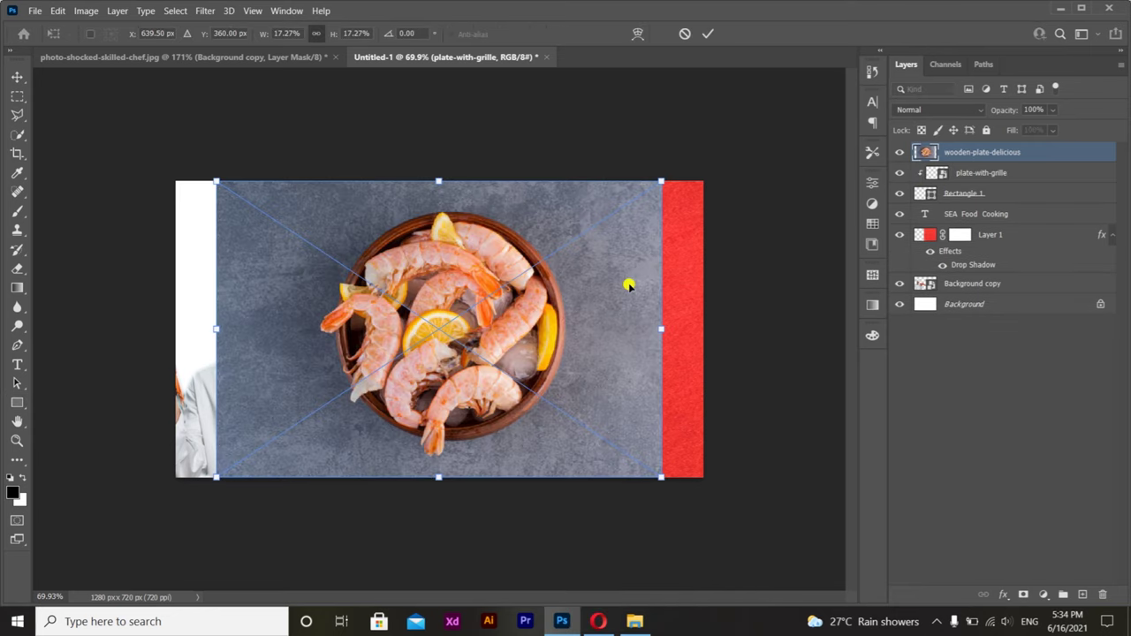
key("Return")
key("v")
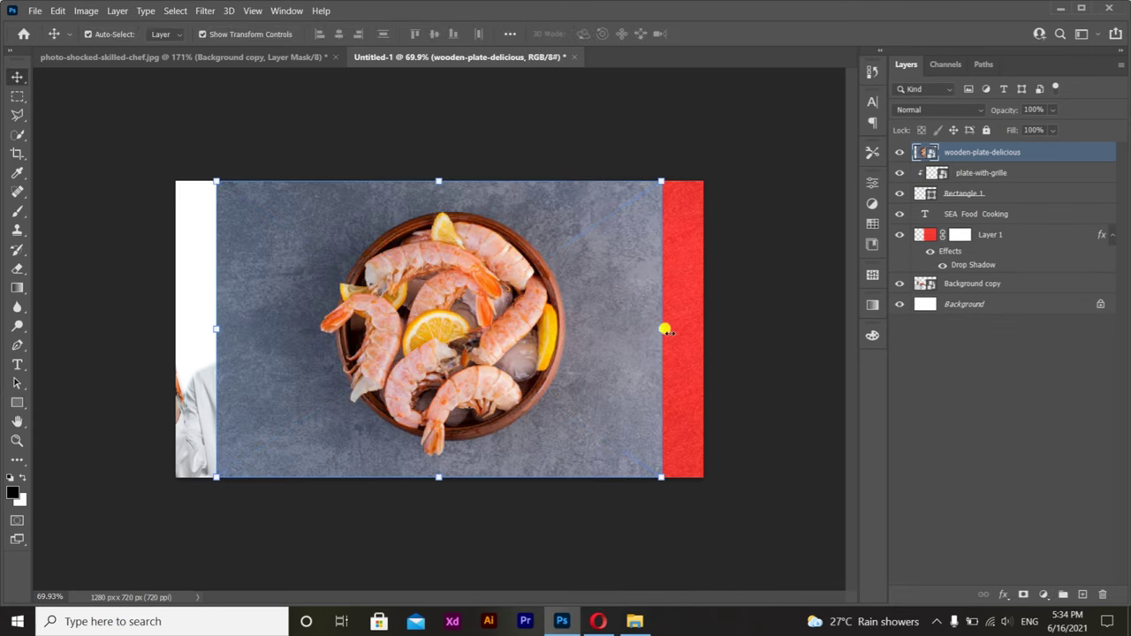
left_click_drag(435, 333, 404, 328)
mouse_move(658, 328)
left_mouse_down()
mouse_move(491, 325)
mouse_move(380, 305)
mouse_move(707, 374)
mouse_move(666, 362)
left_mouse_up()
key("Return")
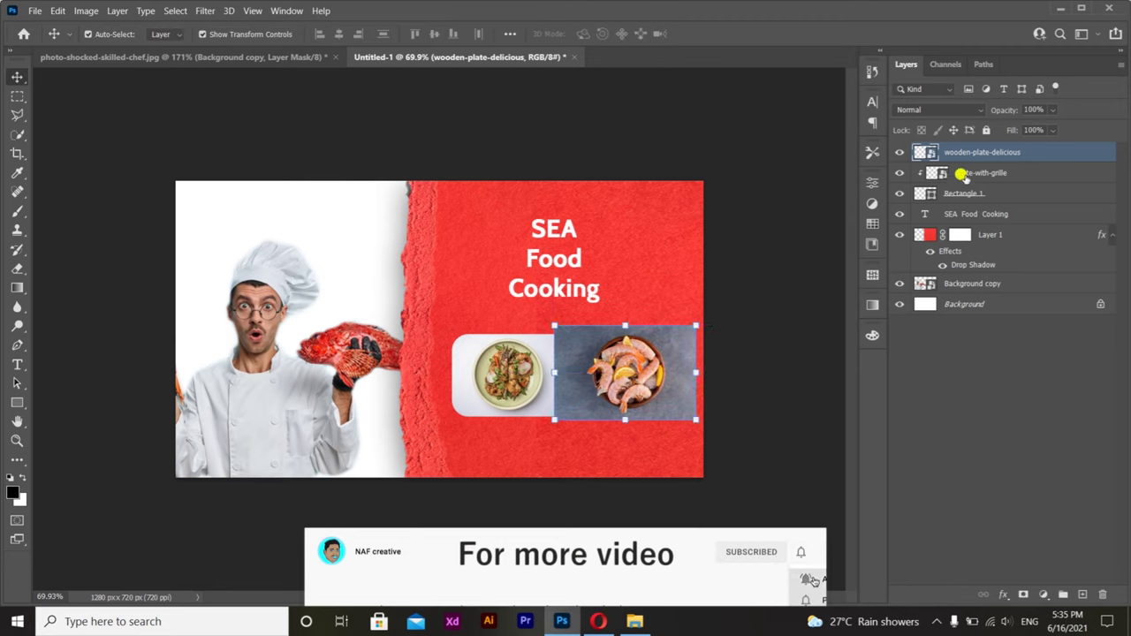
Duplicate the rounded rectangle under the shrimp photo and clip the shrimp photo into it
left_click(938, 193)
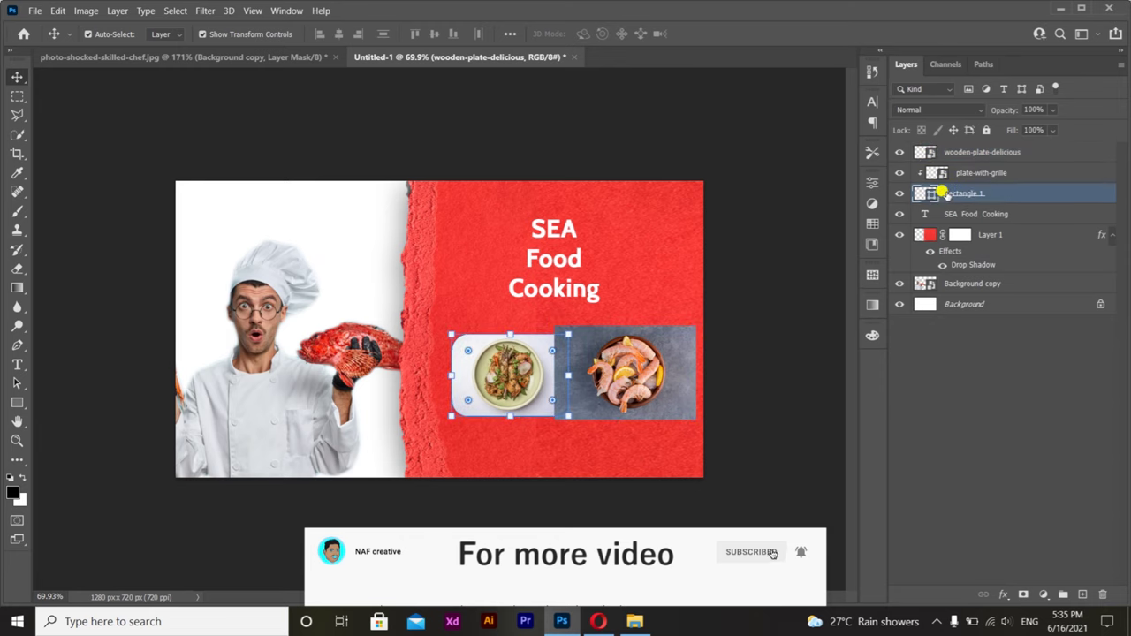
key("ctrl+j")
left_click_drag(930, 197, 941, 161)
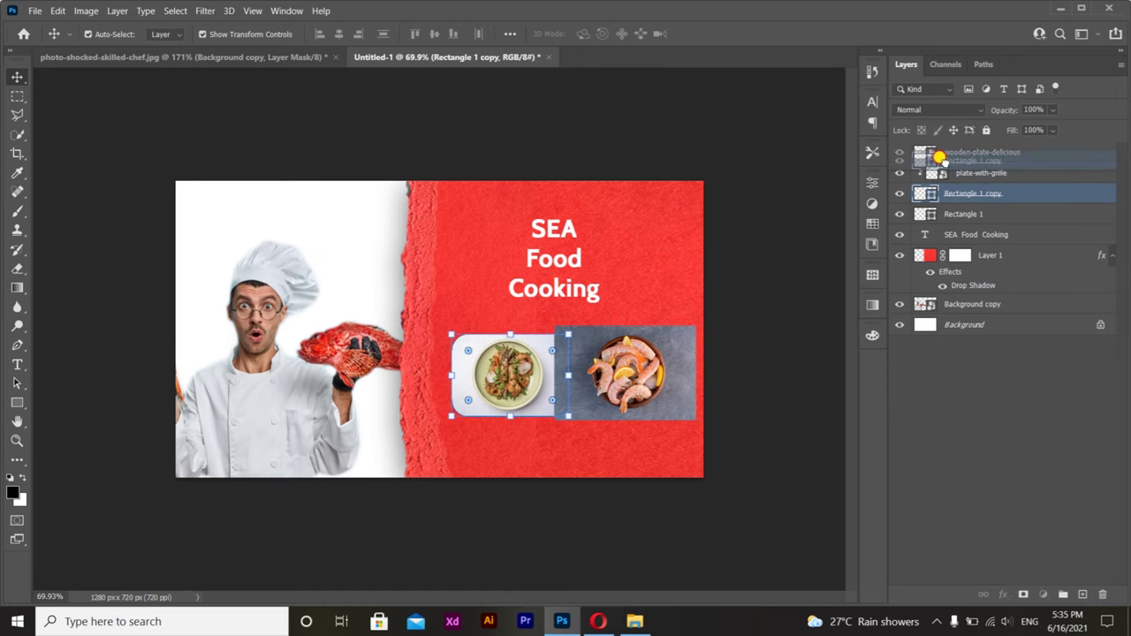
left_click(950, 152)
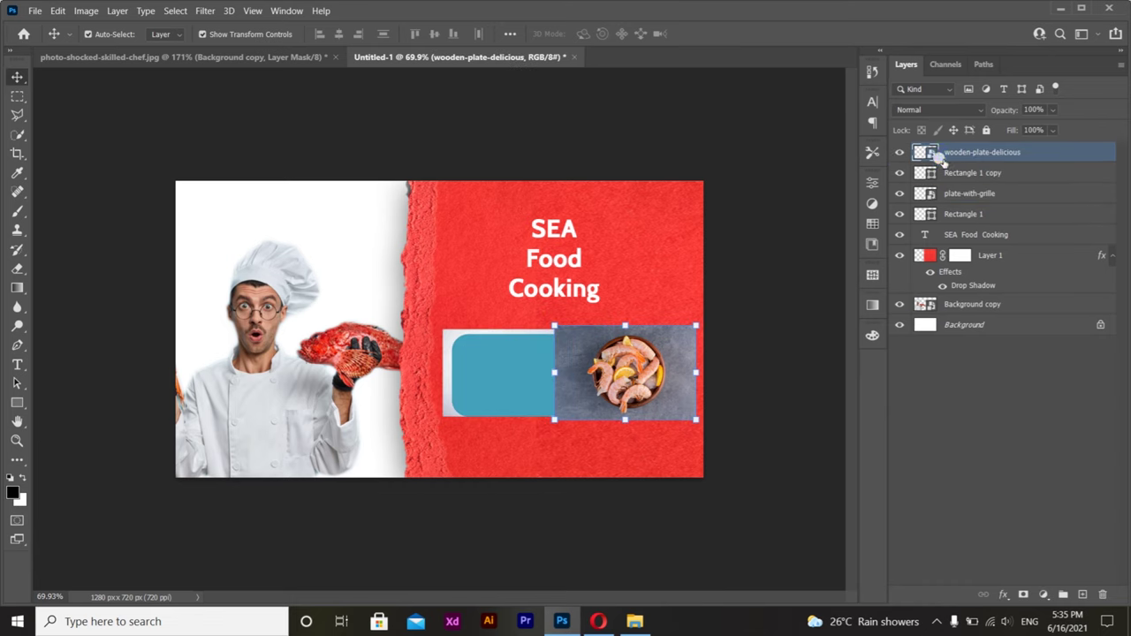
left_click_drag(475, 383, 585, 384)
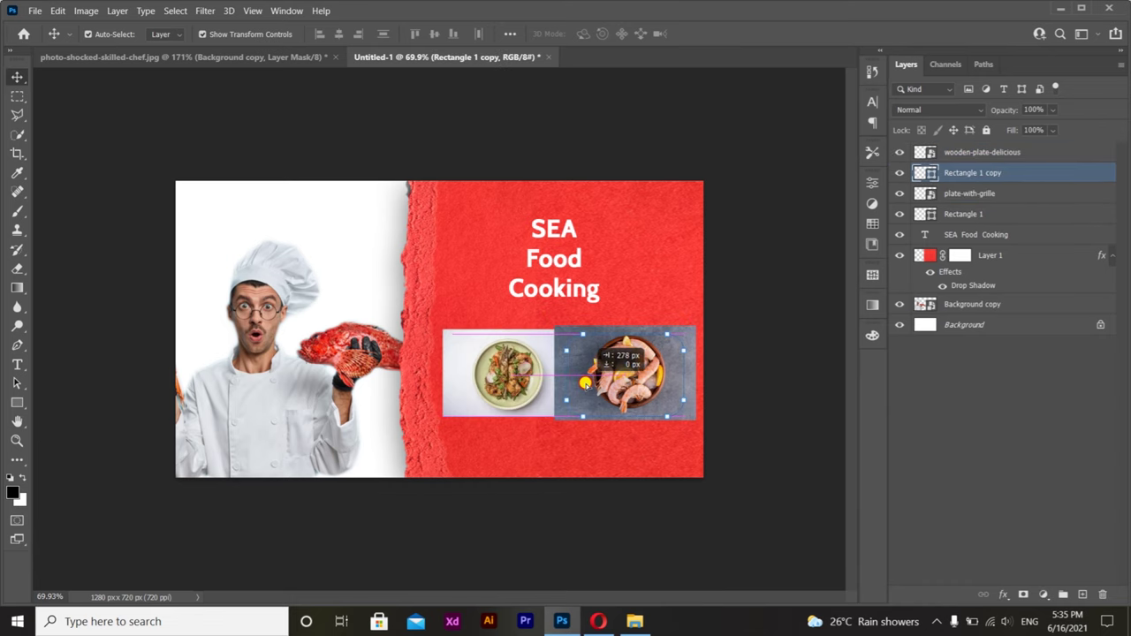
left_click(932, 152)
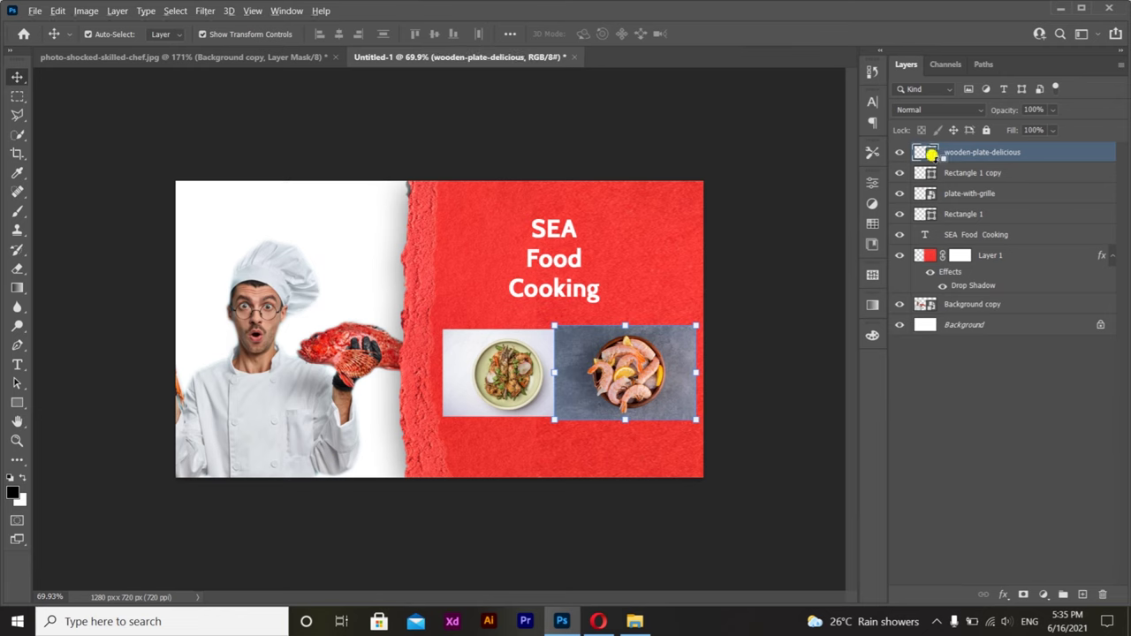
key("ctrl+alt+g")
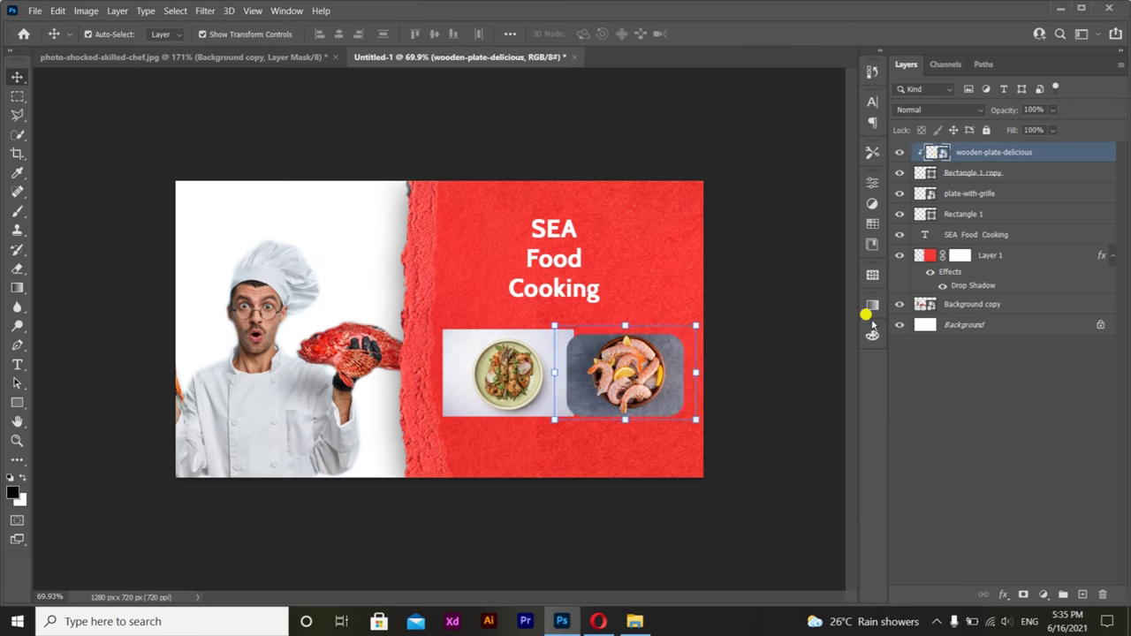
Enlarge the rectangle copy to about 110% and clip plate-with-grille into Rectangle 1
left_click(934, 173)
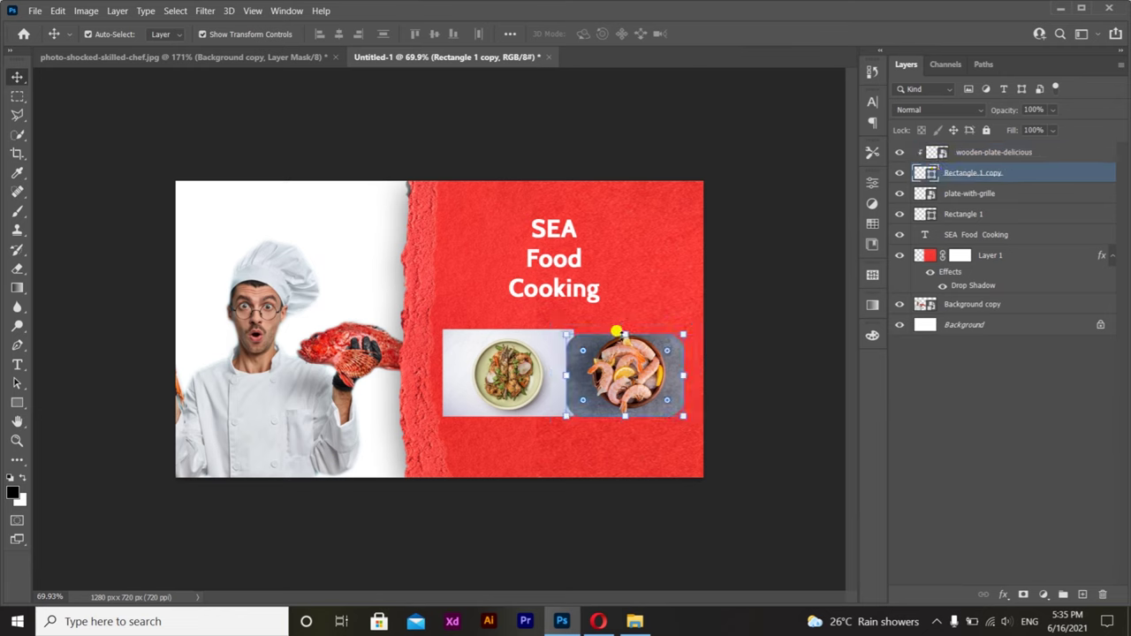
left_click_drag(623, 329, 623, 325)
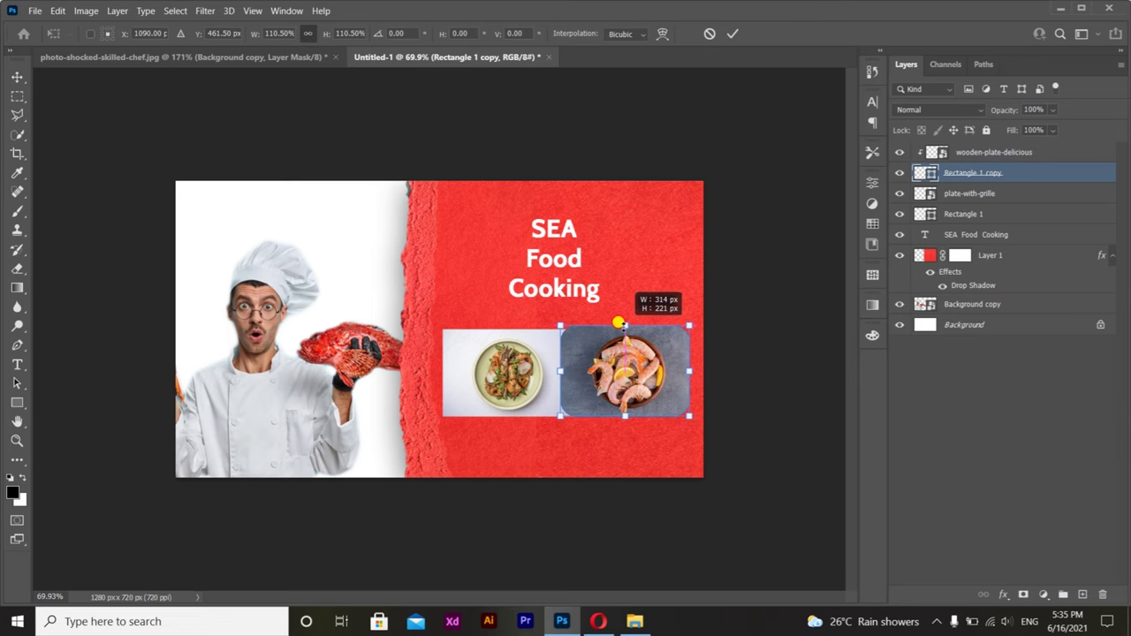
left_click(733, 34)
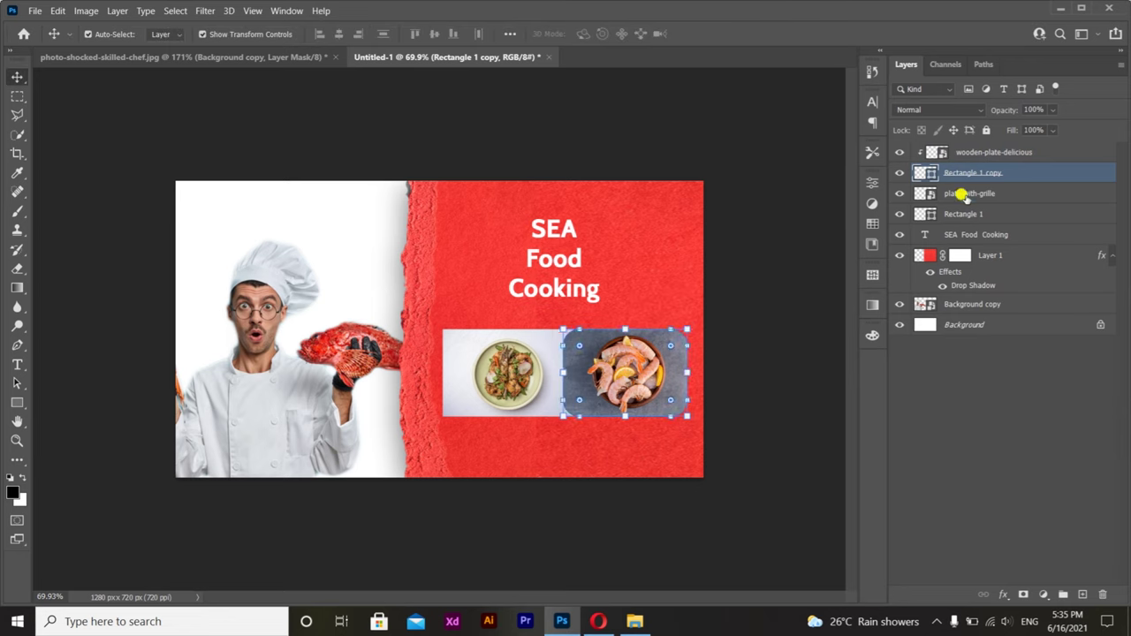
left_click(966, 194)
left_click(934, 204, "alt")
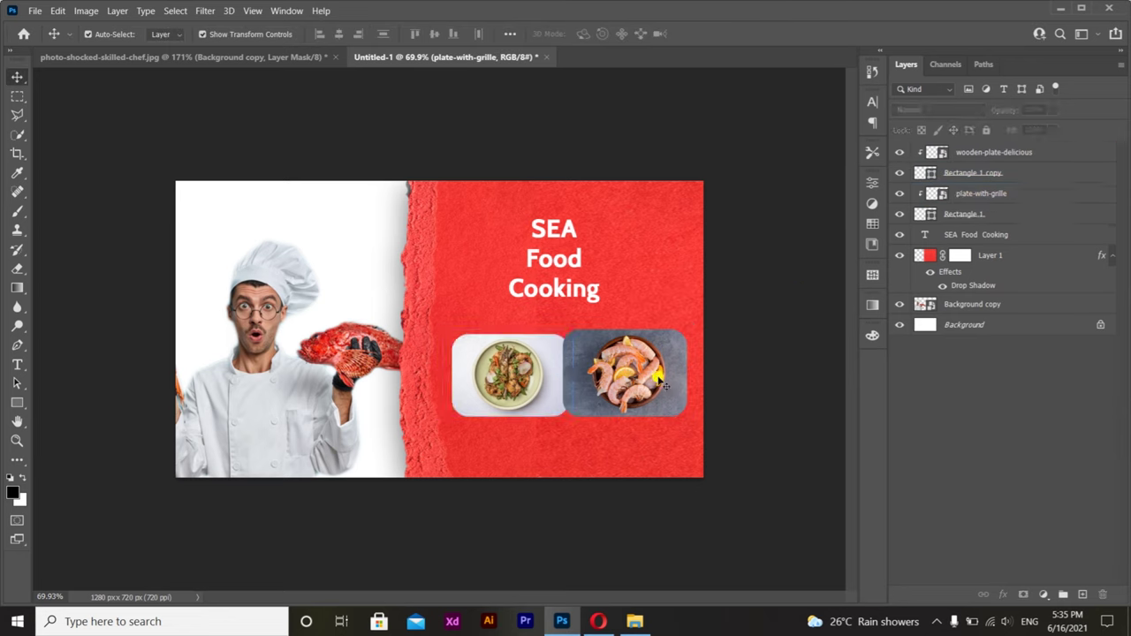
Merge plate-with-grille with Rectangle 1 and wooden-plate-delicious with Rectangle 1 copy
left_click(966, 209, "shift")
right_click(970, 212)
right_click(988, 215)
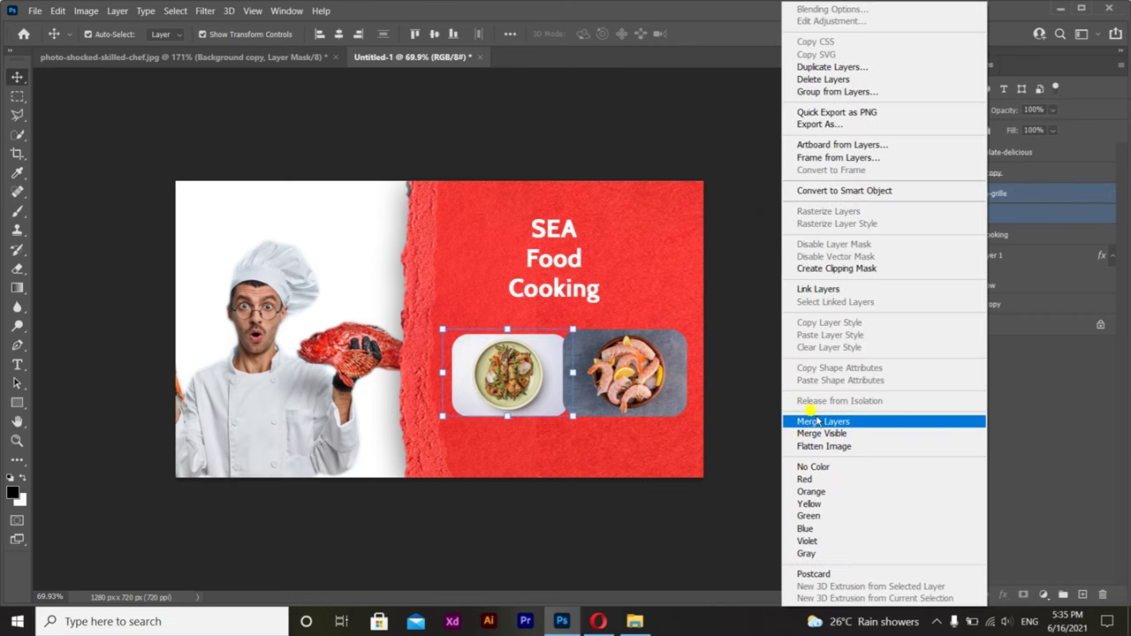
left_click(813, 492)
left_click(972, 152)
left_click(972, 172, "shift")
right_click(972, 173)
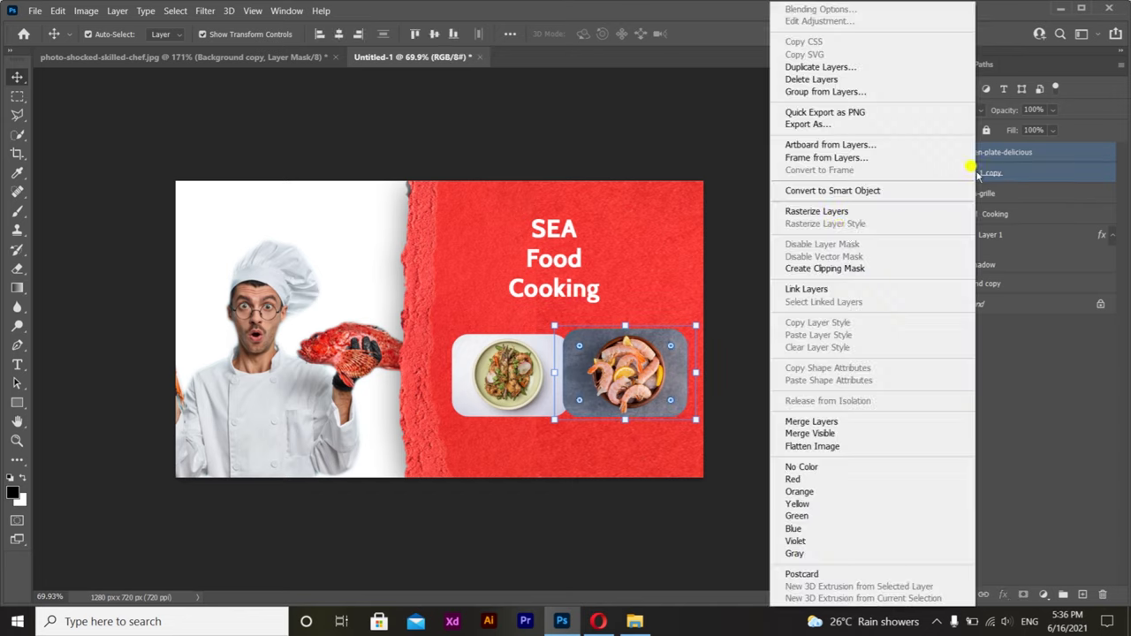
right_click(901, 222)
right_click(995, 174)
left_click(826, 422)
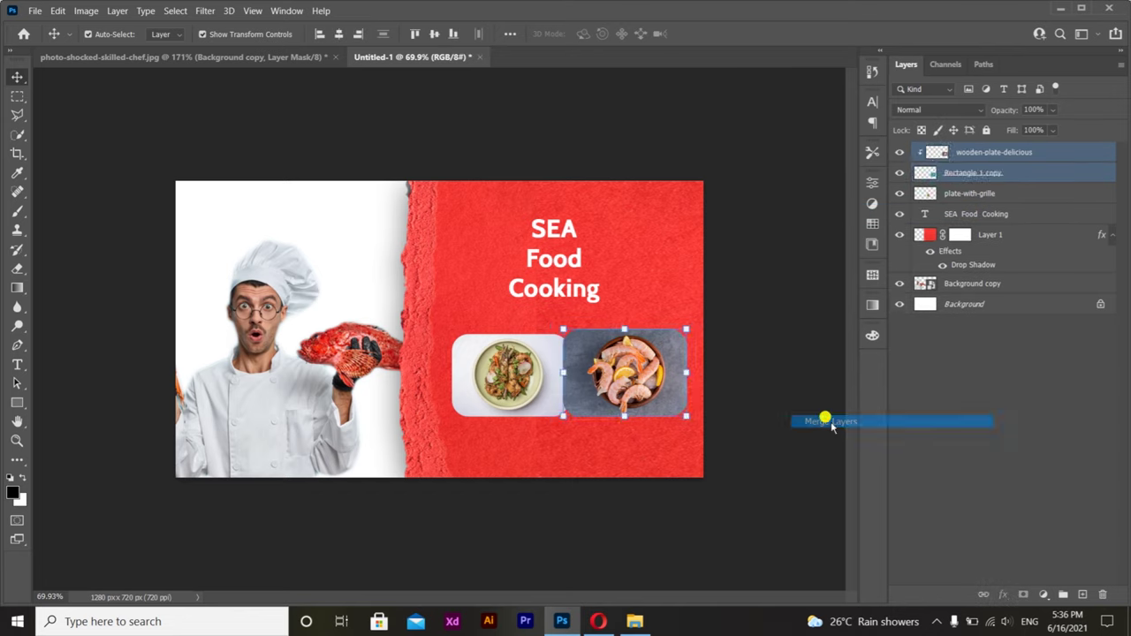
Reposition both plates, shrink the shrimp plate to about 94%, and lower the title
left_click_drag(652, 340, 669, 344)
right_click(1001, 152)
key("Escape")
right_click(981, 172)
left_click(834, 191)
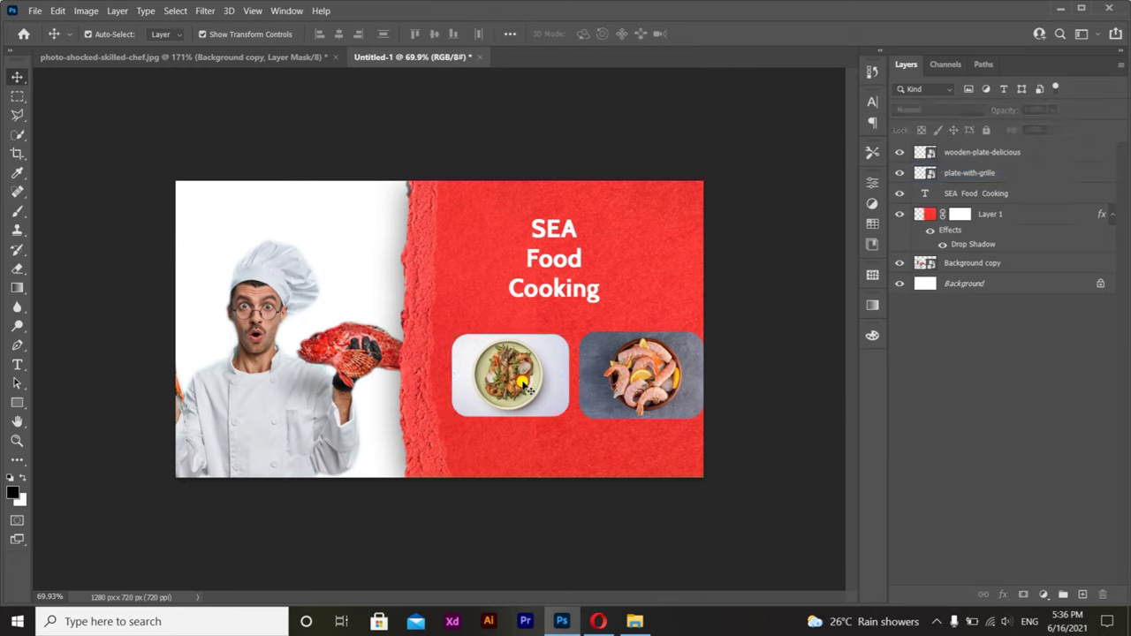
left_click_drag(510, 372, 495, 384)
left_click_drag(662, 359, 639, 374)
left_click_drag(624, 333, 622, 342)
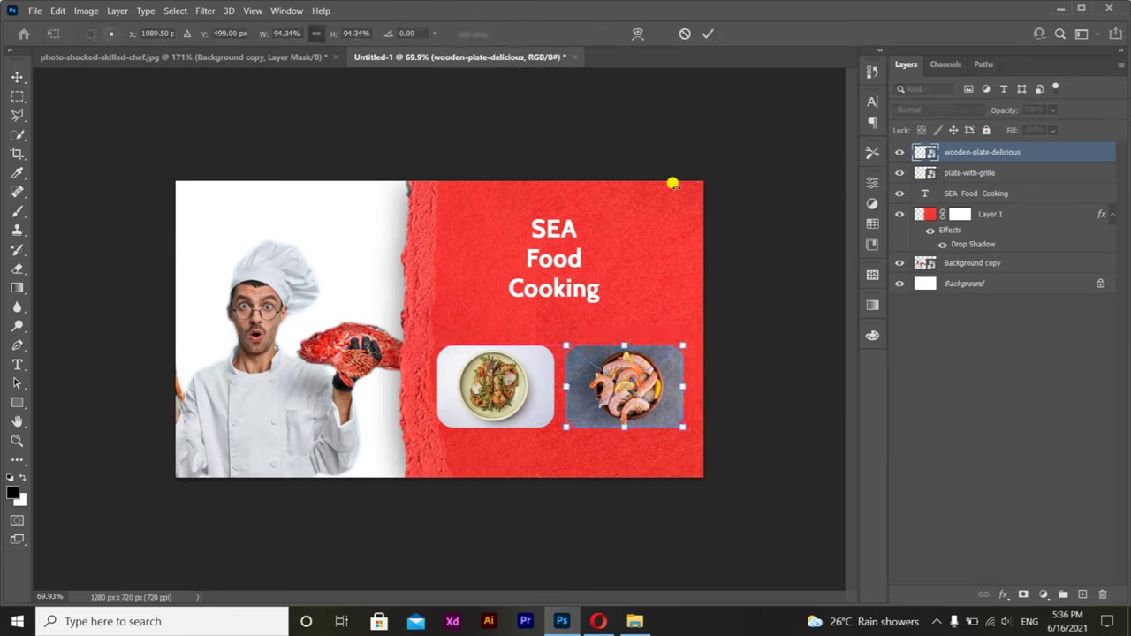
key("Return")
left_click_drag(554, 260, 556, 279)
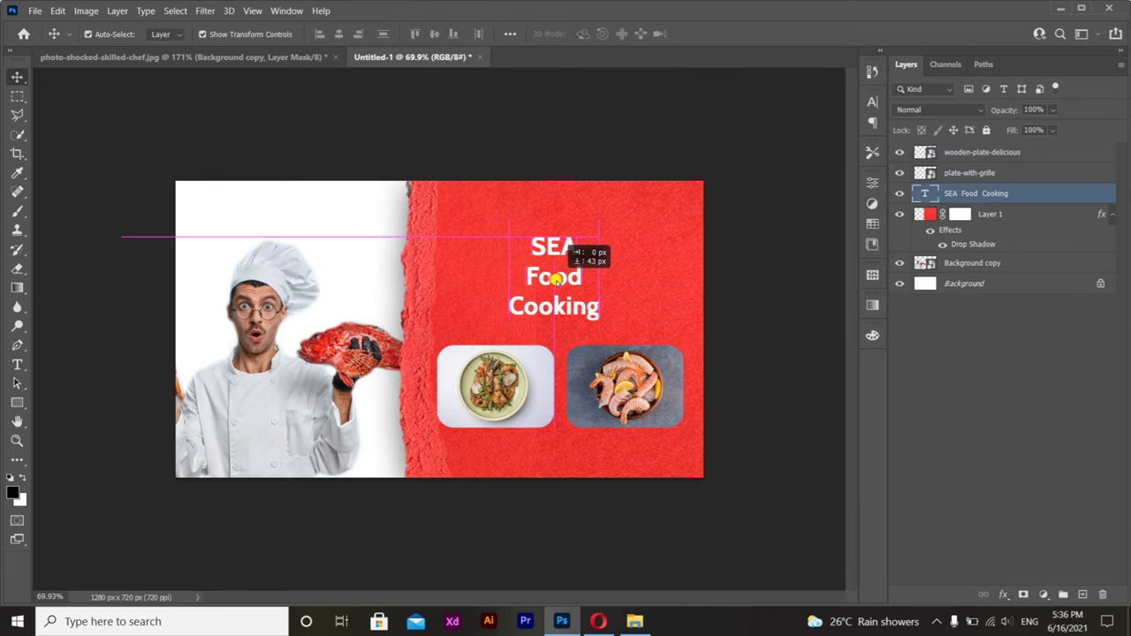
Enlarge the torn red paper, rotate it about -12.75°, and shift it up-left
left_click(675, 259)
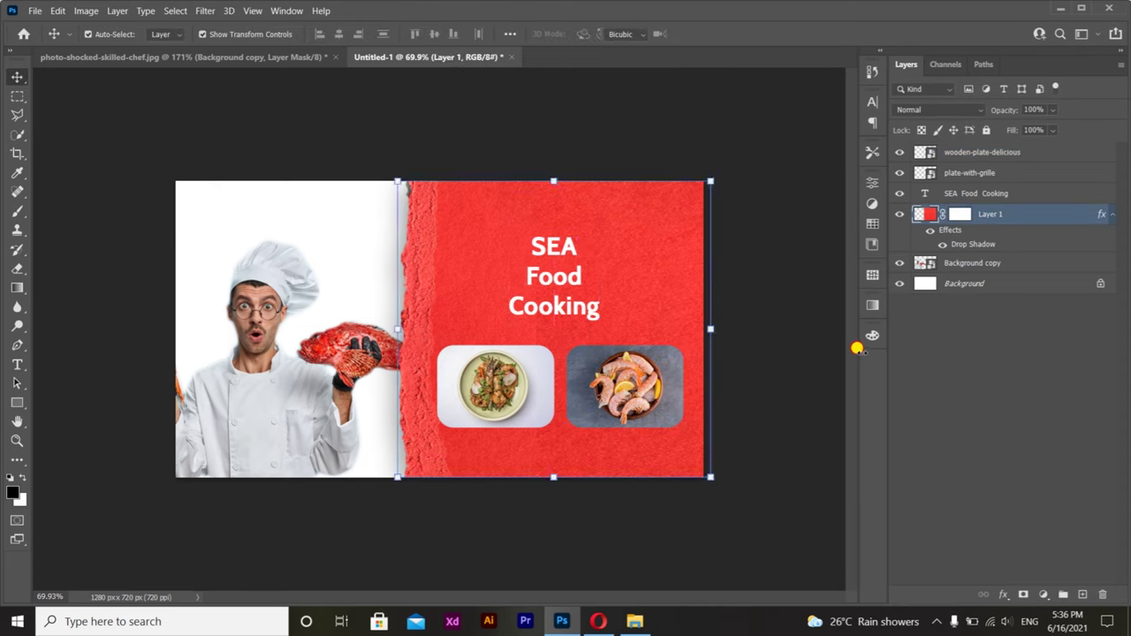
left_click_drag(711, 331, 798, 348)
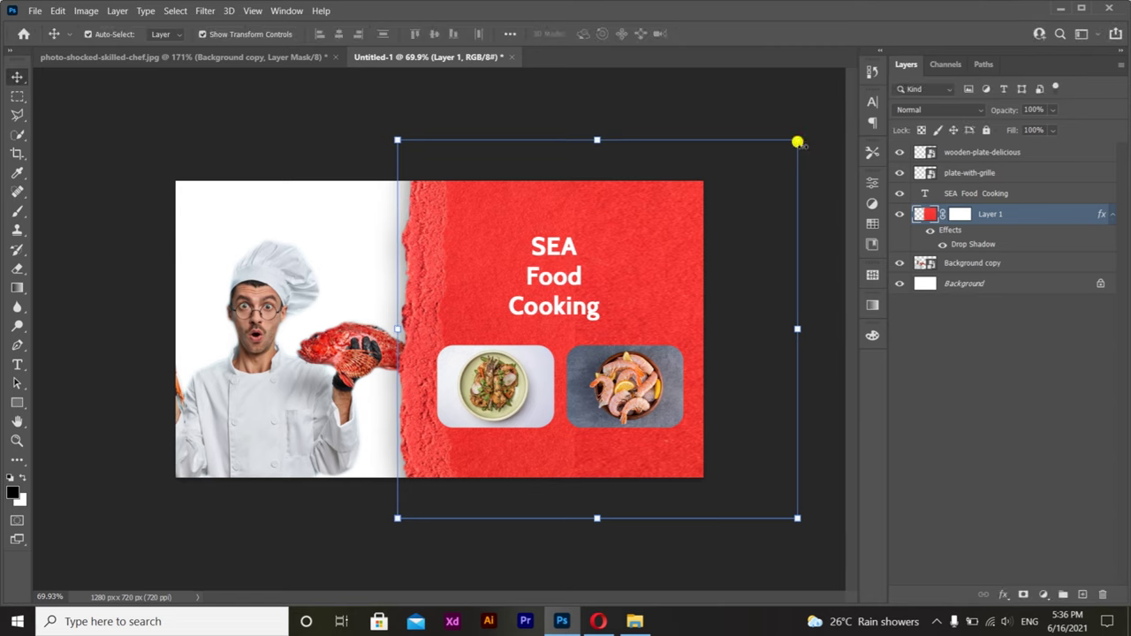
left_click_drag(760, 95, 754, 89)
mouse_move(619, 222)
left_mouse_down()
mouse_move(590, 230)
mouse_move(609, 241)
left_mouse_up()
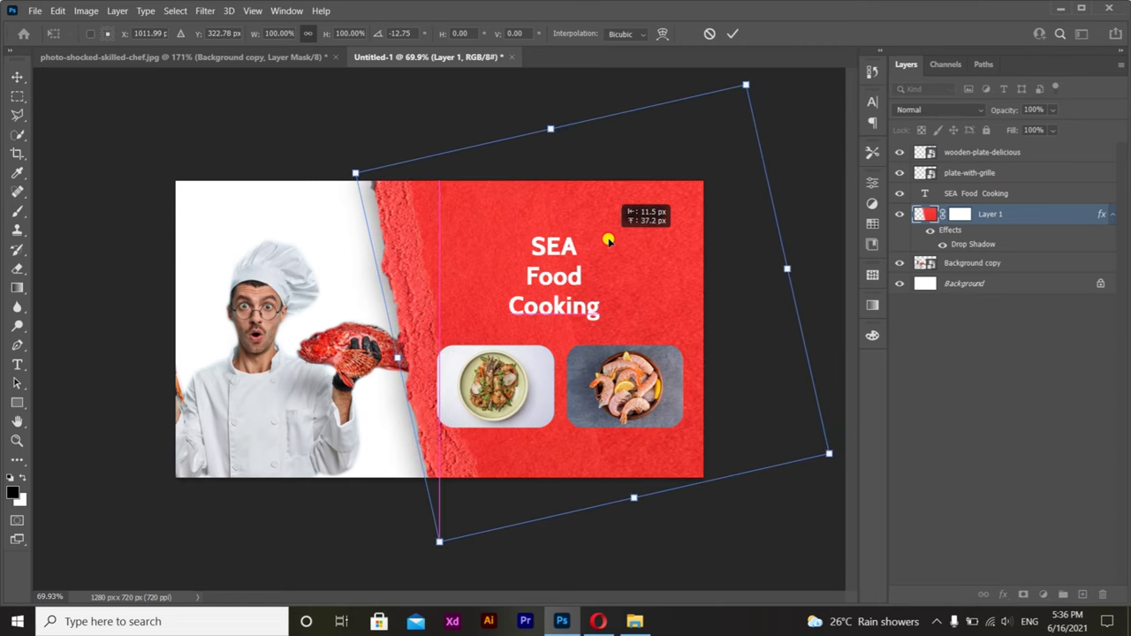
left_click(733, 33)
Scale the chef photo to about 133% and move it down and right
left_click_drag(298, 342, 311, 328)
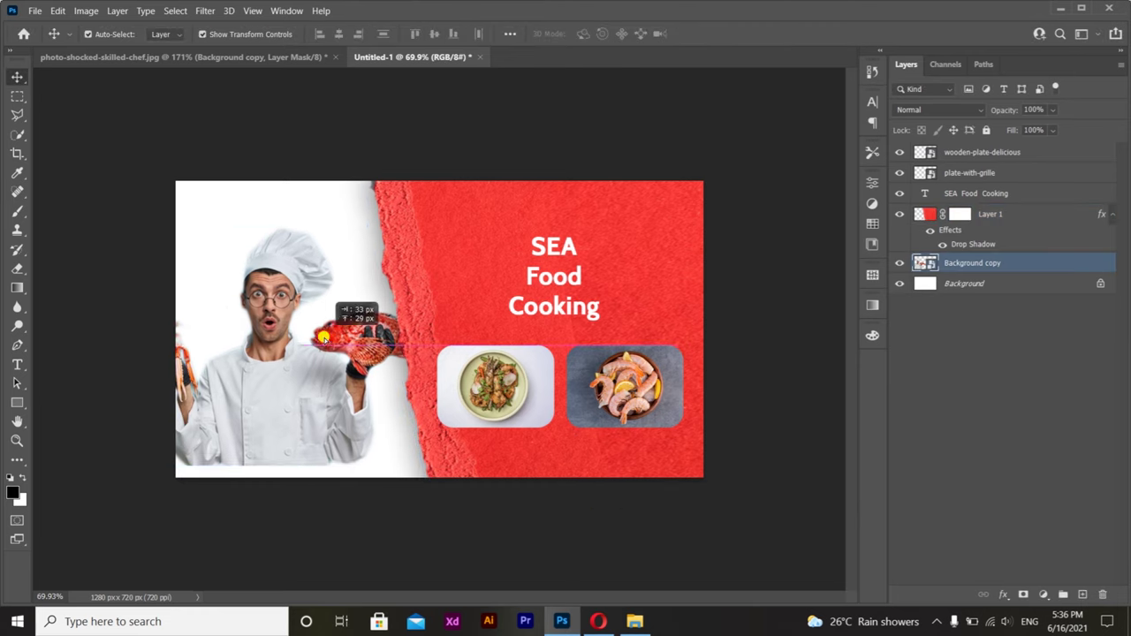
left_click_drag(152, 335, 159, 333)
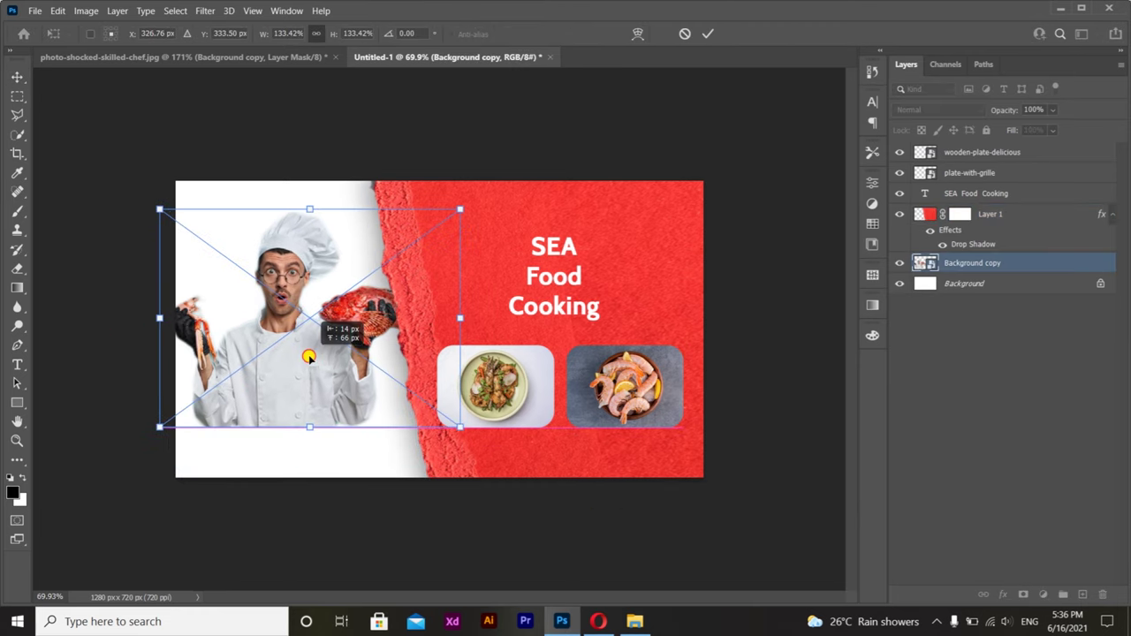
left_click_drag(293, 375, 305, 405)
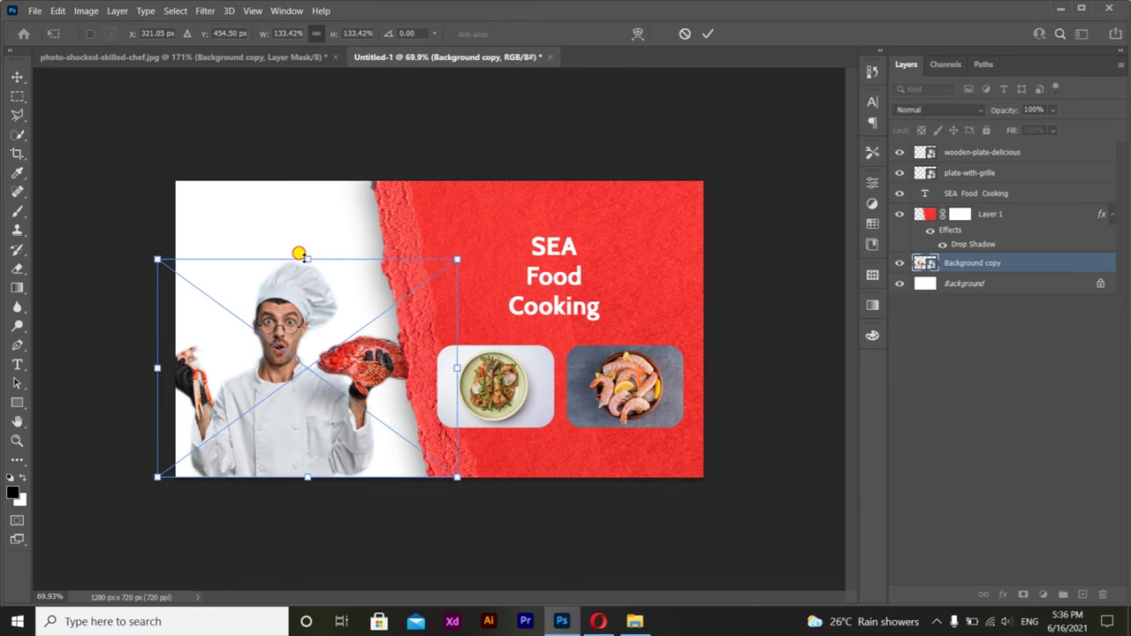
left_click_drag(298, 255, 299, 233)
left_click(708, 33)
left_click_drag(326, 366, 344, 366)
left_click(748, 240)
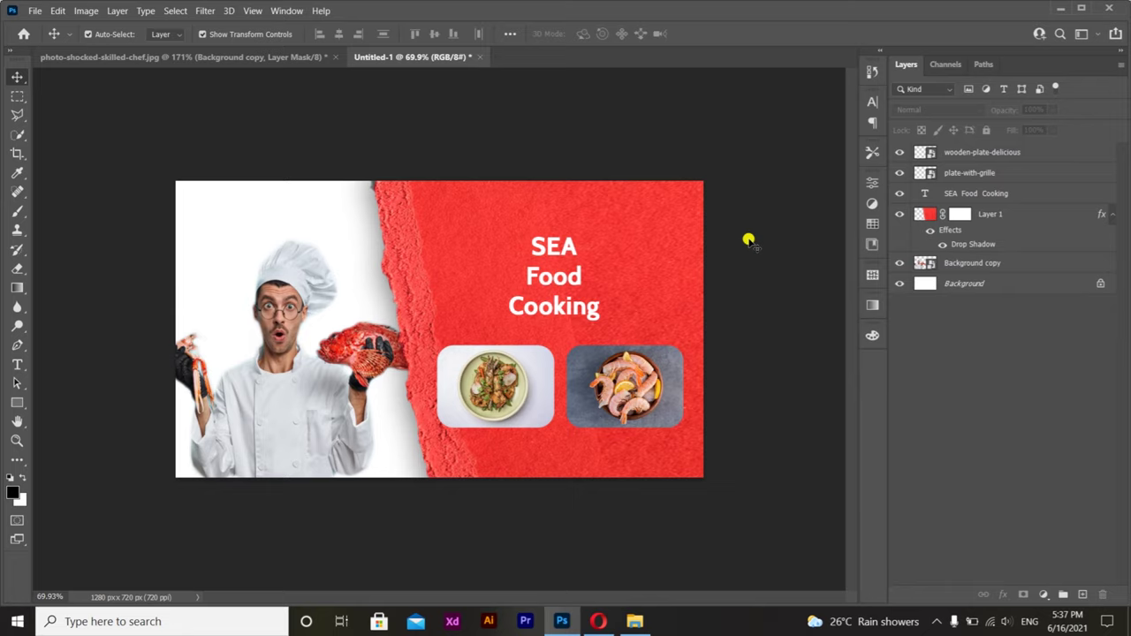
Open YouTube in a new Opera tab, scroll its feed, then minimize back to Photoshop
left_click(596, 621)
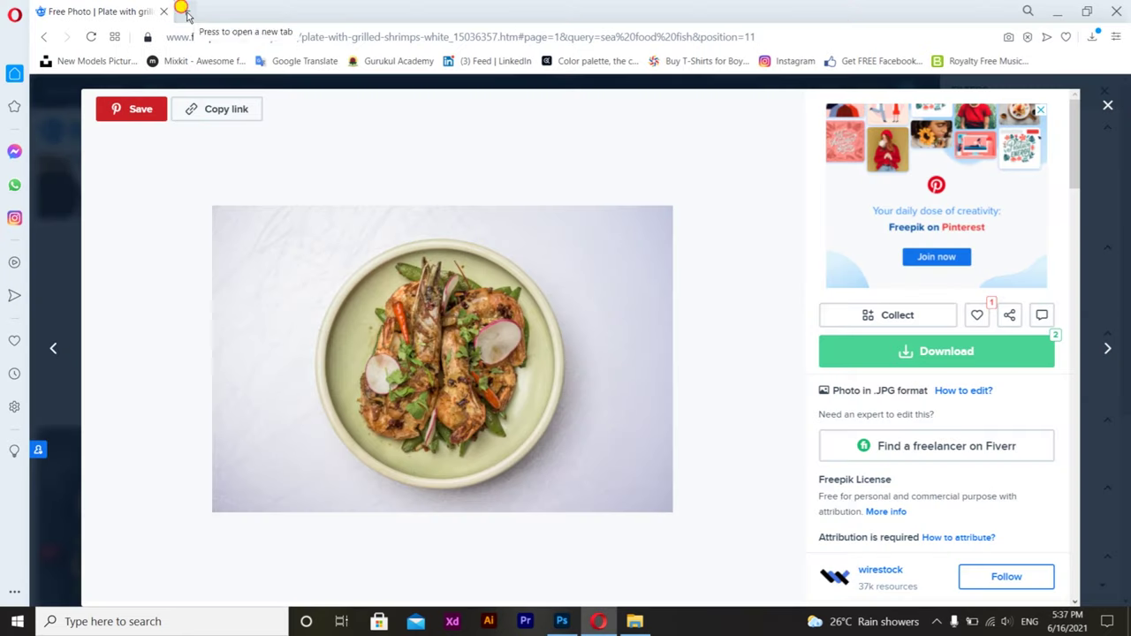
left_click(182, 11)
left_click(300, 341)
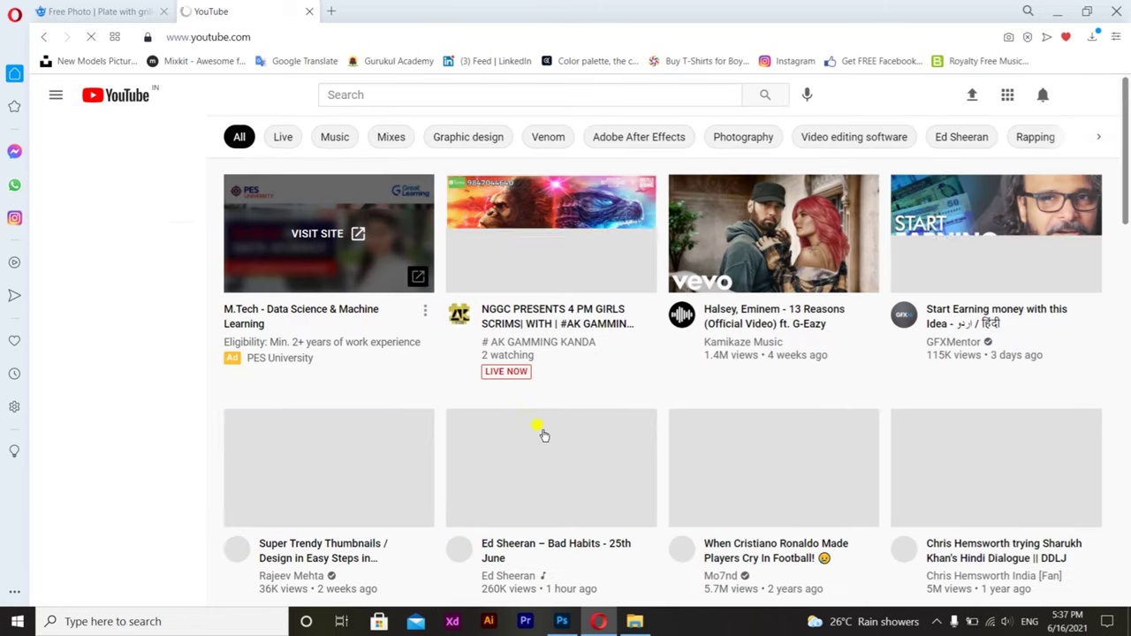
scroll(517, 404, "down", 3)
scroll(528, 411, "down", 3)
scroll(528, 411, "down", 2)
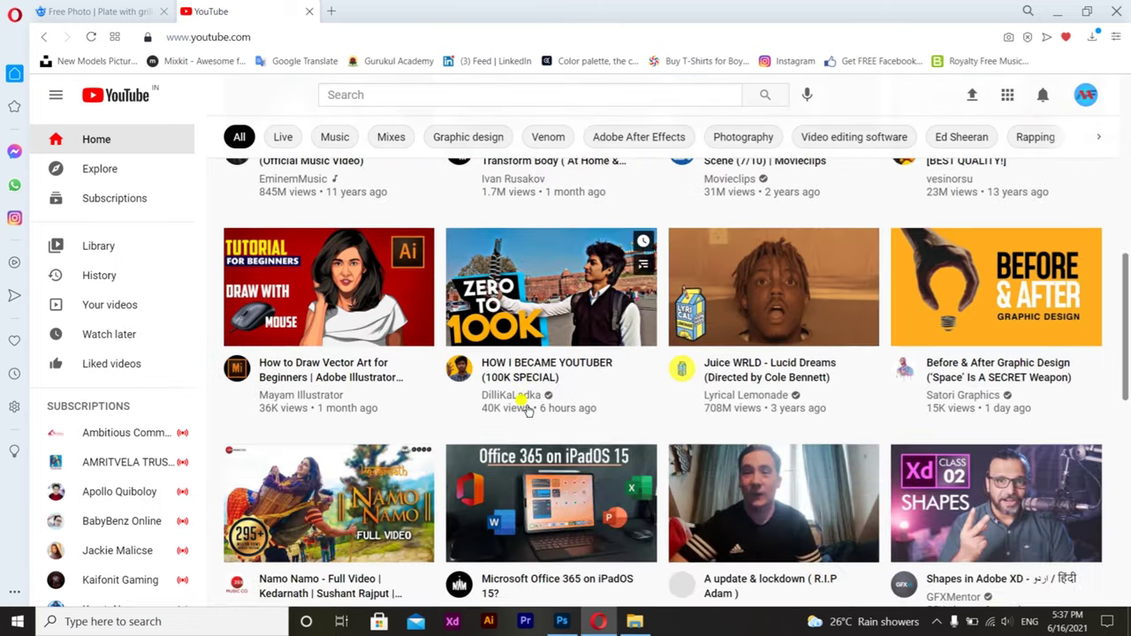
scroll(527, 409, "down", 3)
scroll(528, 411, "down", 3)
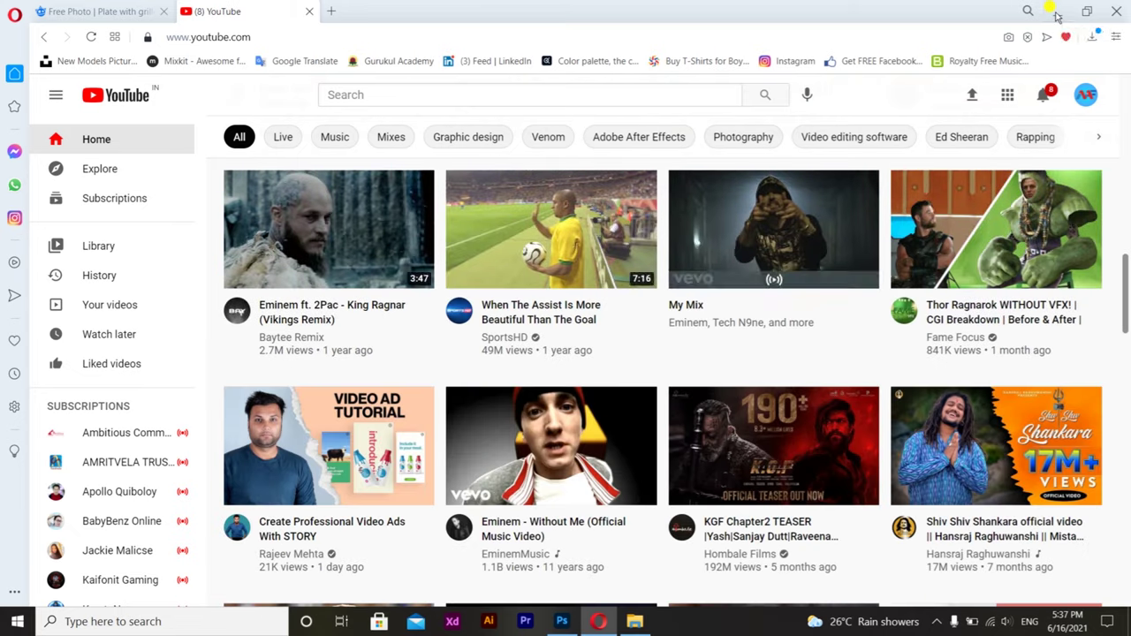
left_click(1057, 13)
left_click(506, 389)
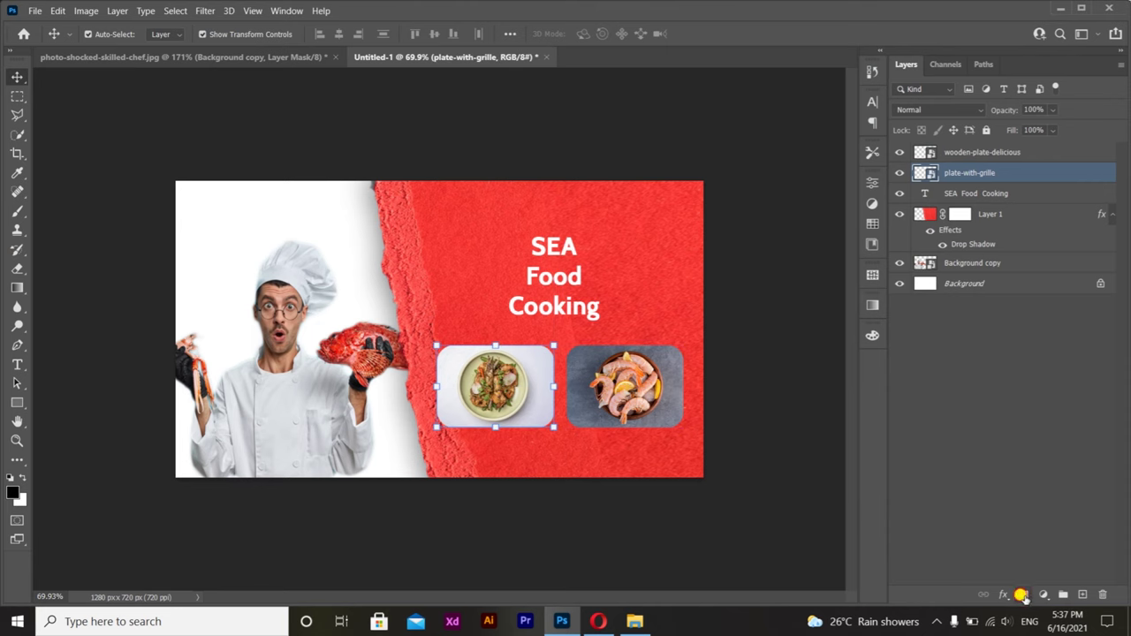
Add a layer mask to plate-with-grille and brush black along its left edge
left_click(1021, 595)
scroll(463, 409, "up", 2)
scroll(462, 409, "up", 1)
key("b")
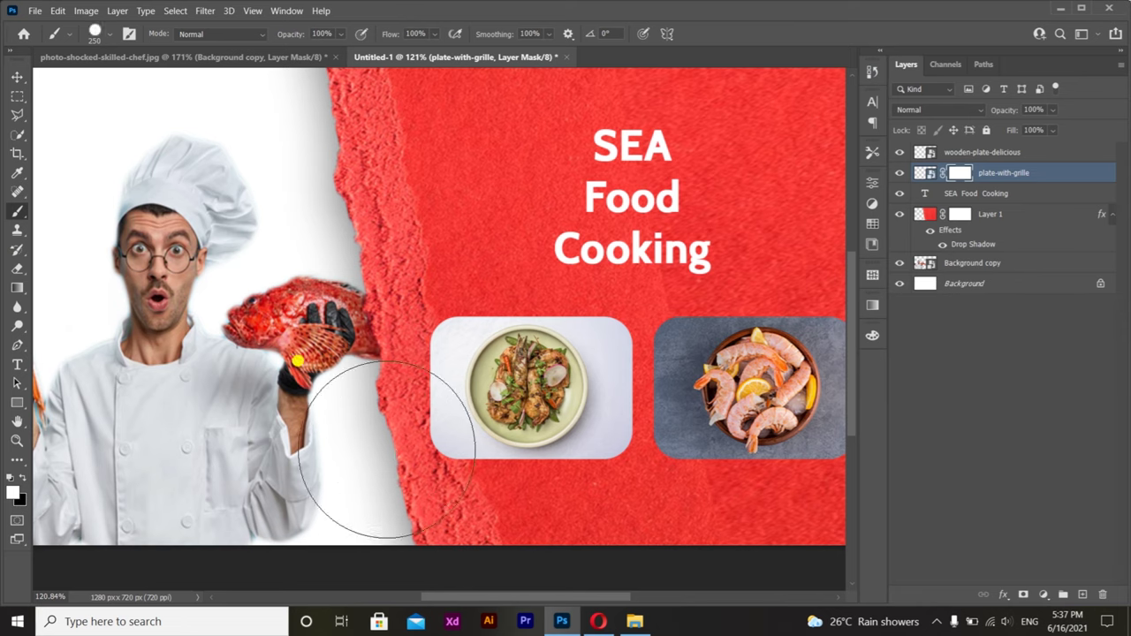
key("v")
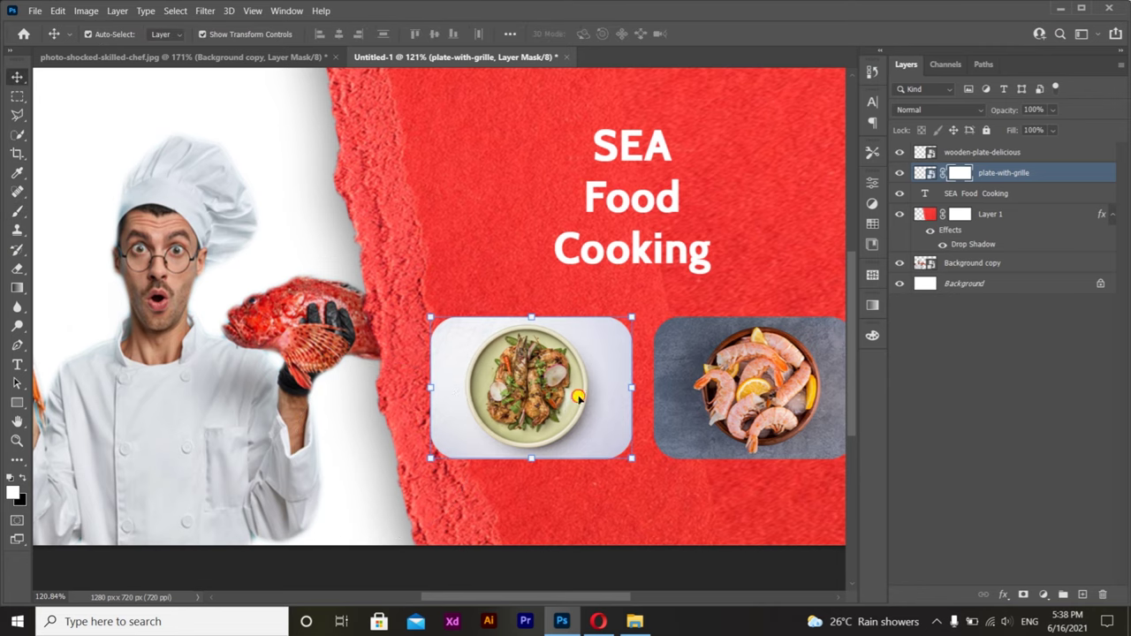
key("b")
left_click_drag(411, 449, 398, 358)
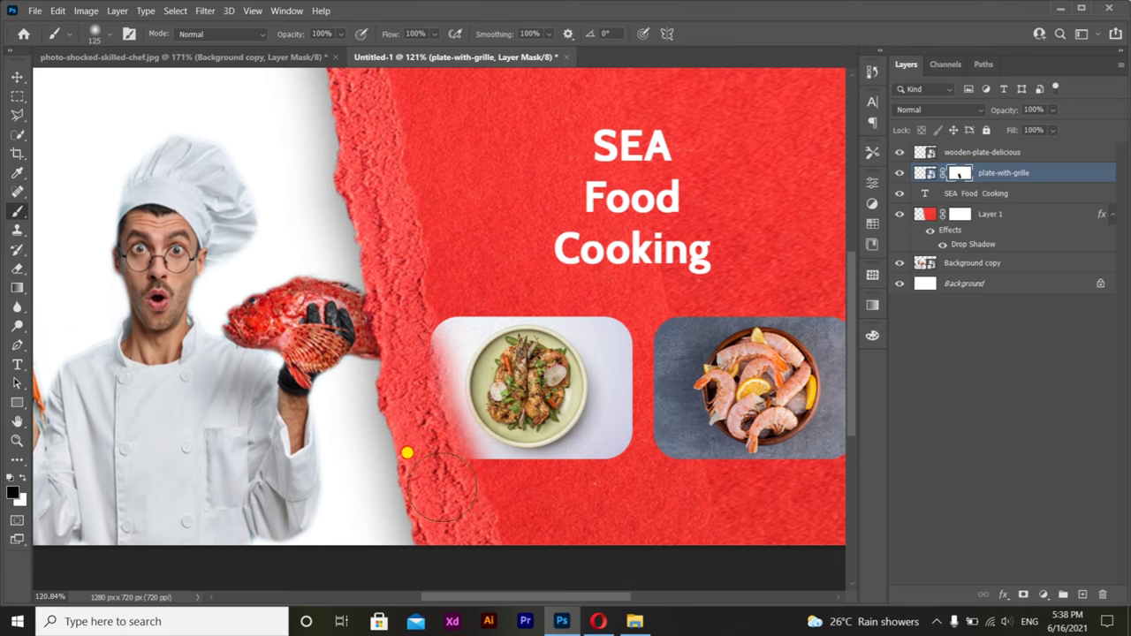
scroll(417, 435, "down", 5)
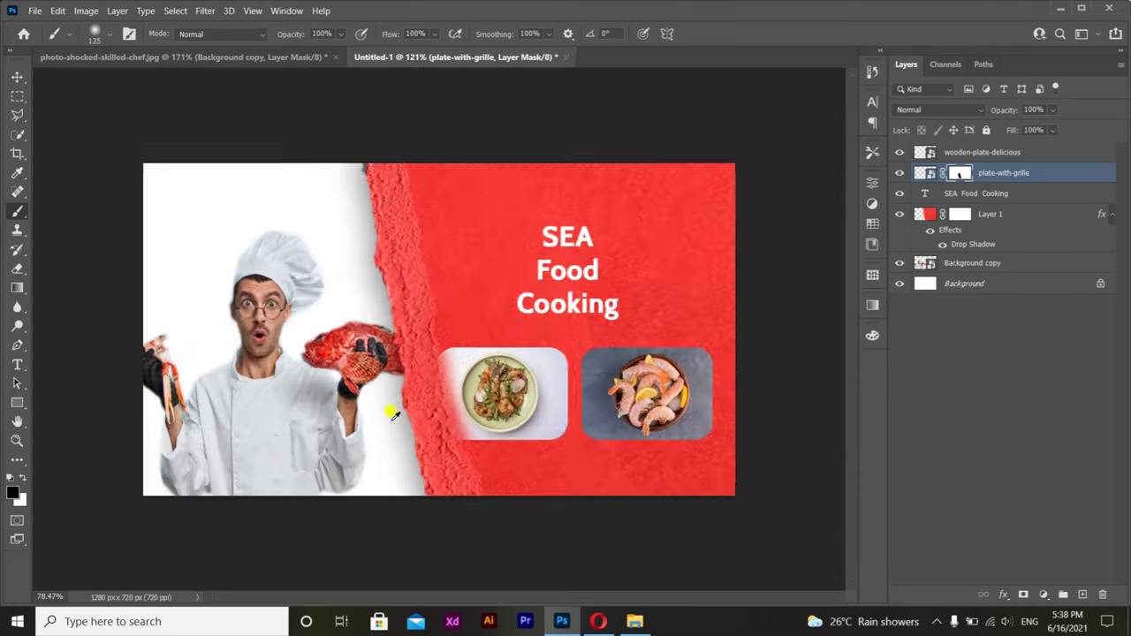
left_click(17, 76)
Set the word SEA to 14 pt and move the title about 11 px lower
left_click(540, 291)
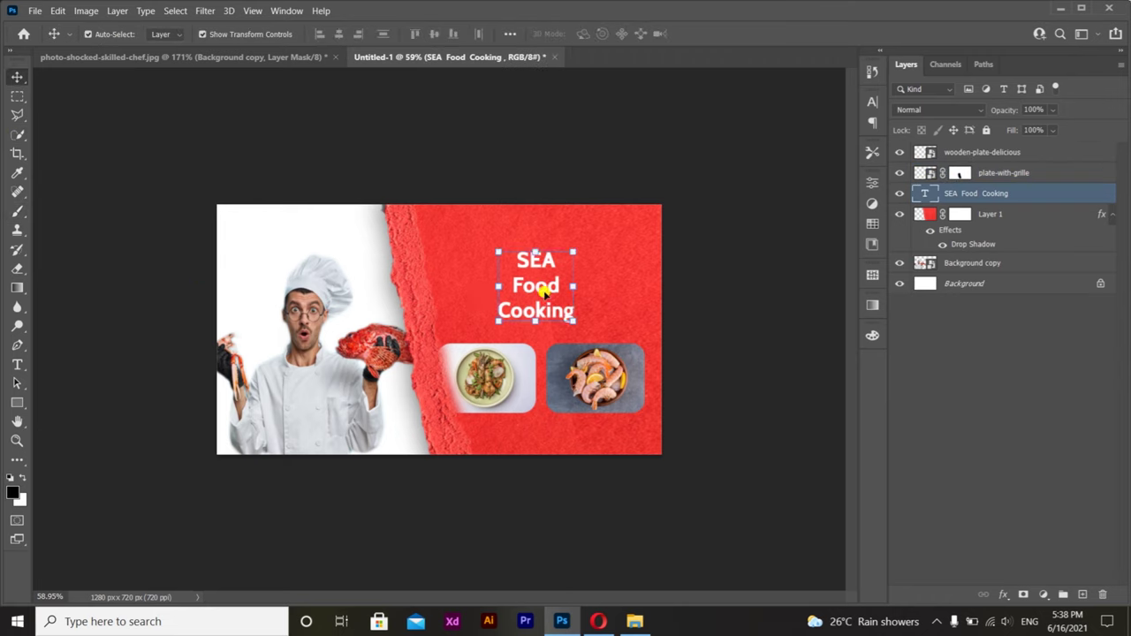
key("ctrl+plus")
key("t")
left_click(407, 33)
left_click(392, 133)
left_click(706, 34)
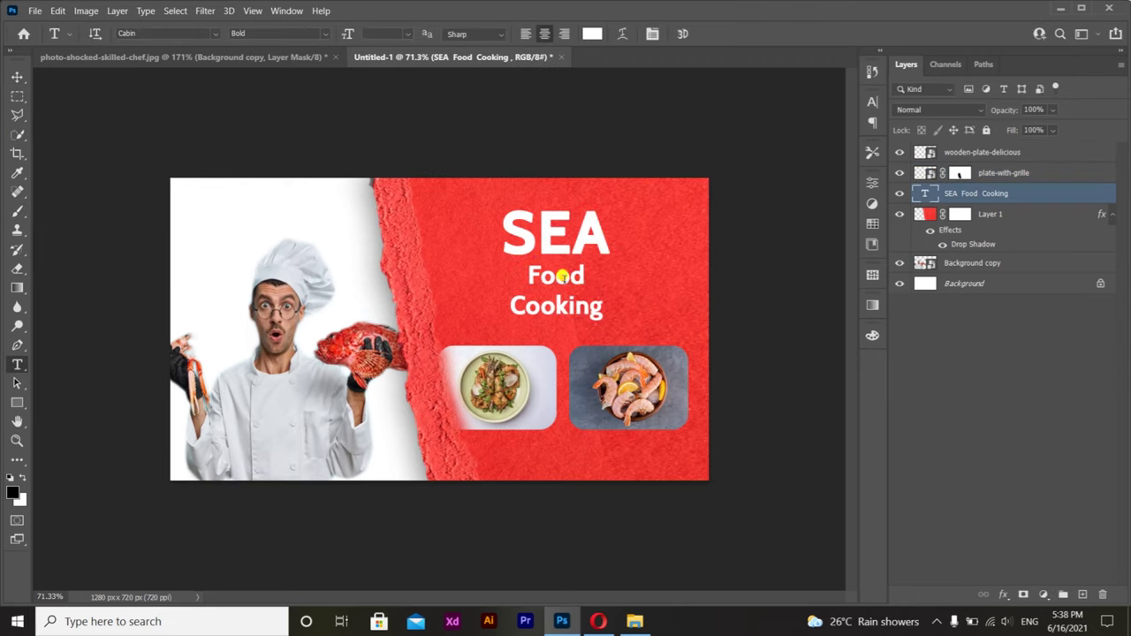
left_click(17, 77)
left_click_drag(536, 227, 582, 261)
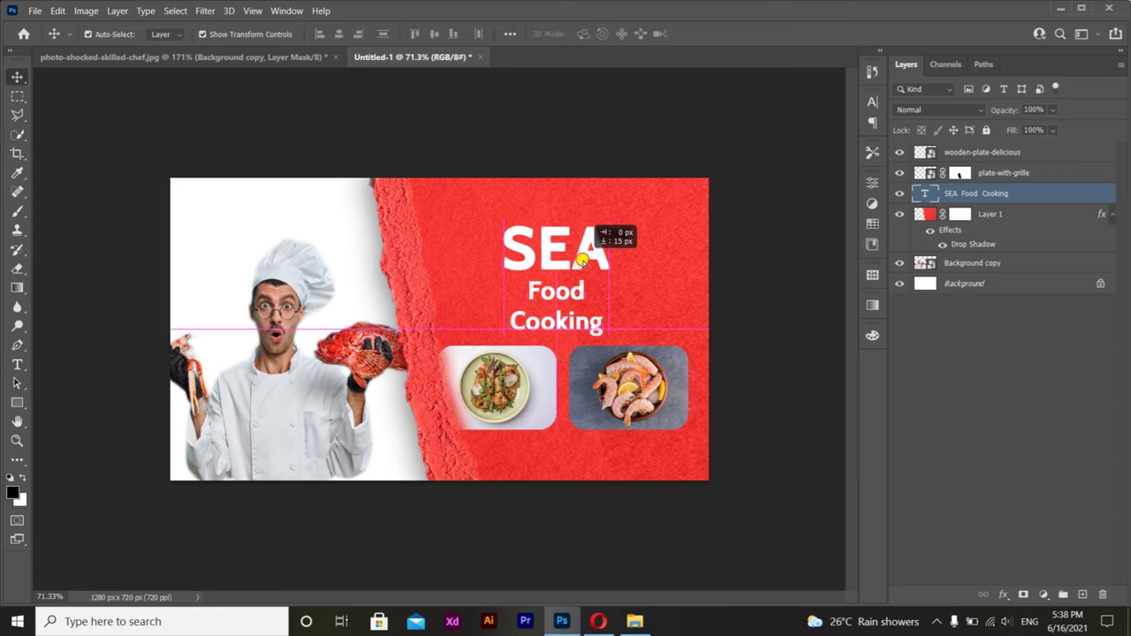
left_click(795, 370)
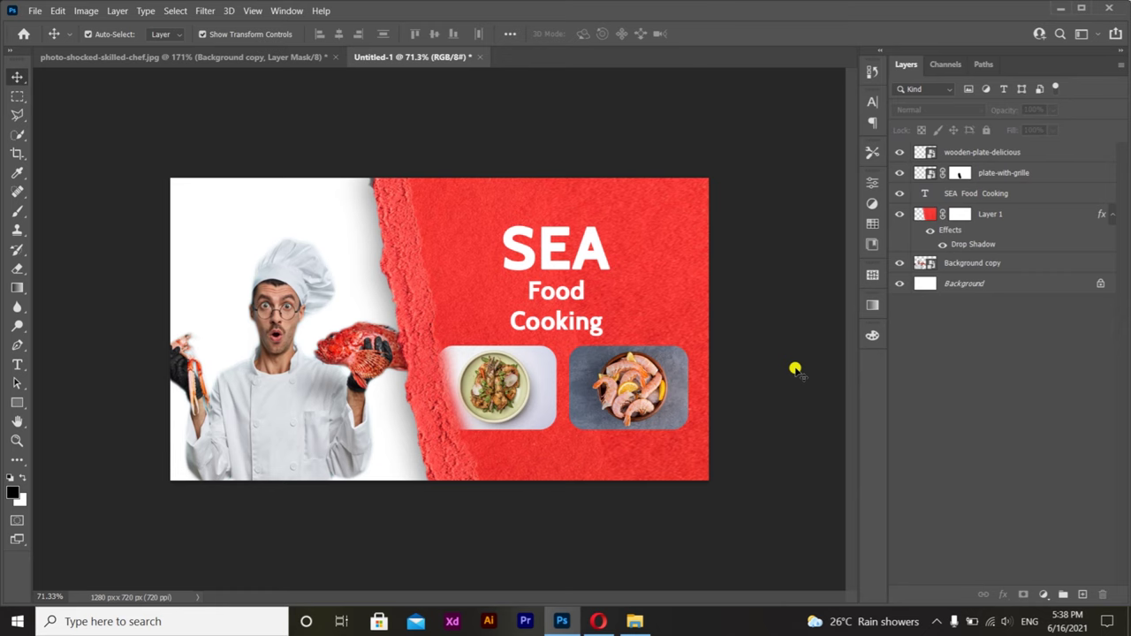
Drag YouTube-Emblem from the Icon folder on Local Disk (F:) into the thumbnail
left_click(634, 622)
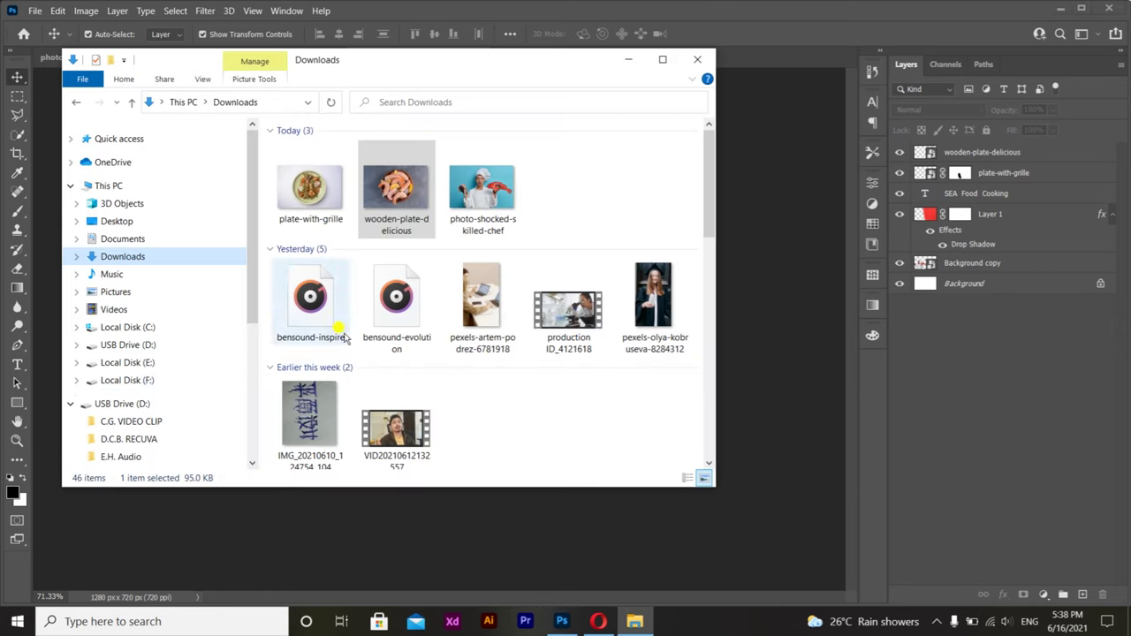
left_click(126, 380)
double_click(393, 275)
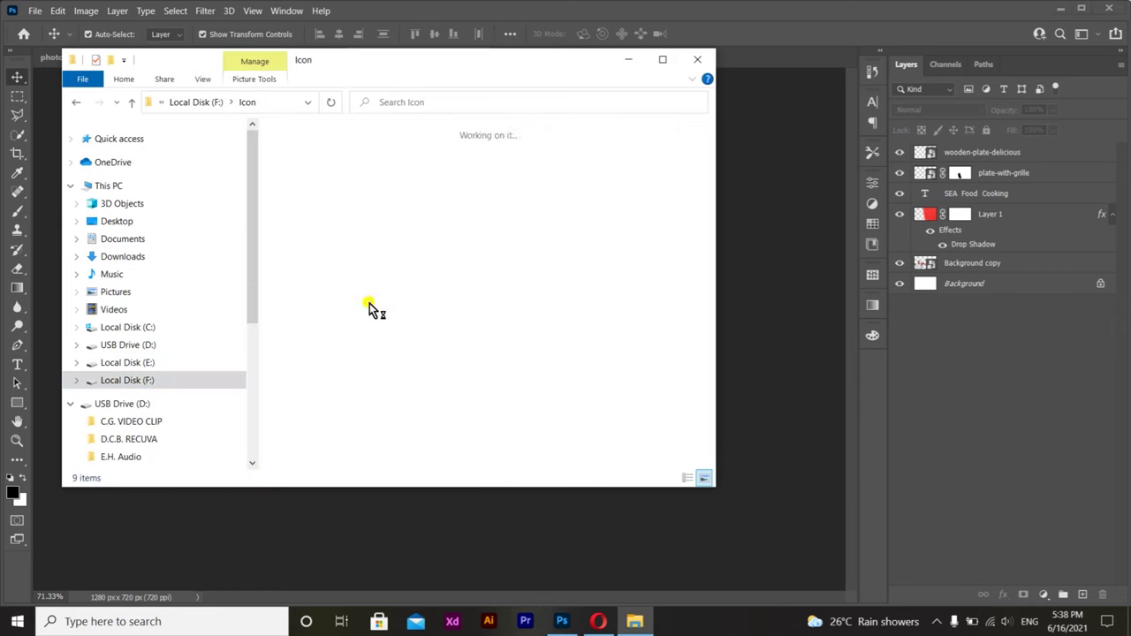
mouse_move(574, 269)
left_mouse_down()
mouse_move(594, 497)
mouse_move(386, 371)
left_mouse_up()
Move the YouTube emblem to the top-left corner and shrink it to a small icon
left_click_drag(342, 316, 366, 292)
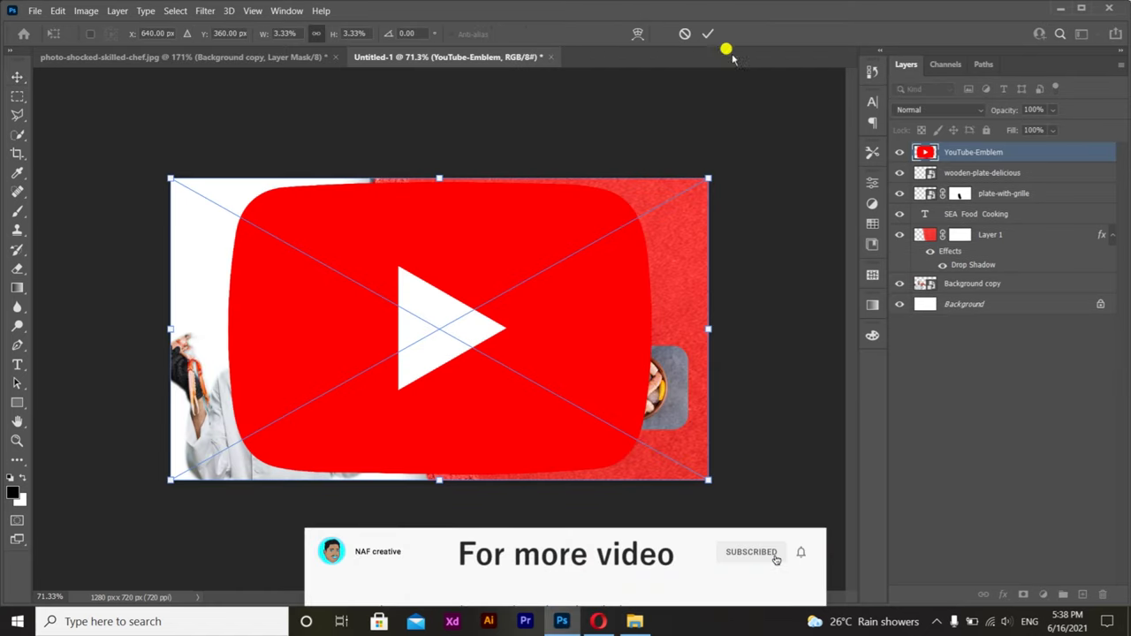
mouse_move(487, 325)
left_mouse_down()
mouse_move(367, 333)
mouse_move(43, 316)
mouse_move(227, 284)
mouse_move(212, 209)
left_mouse_up()
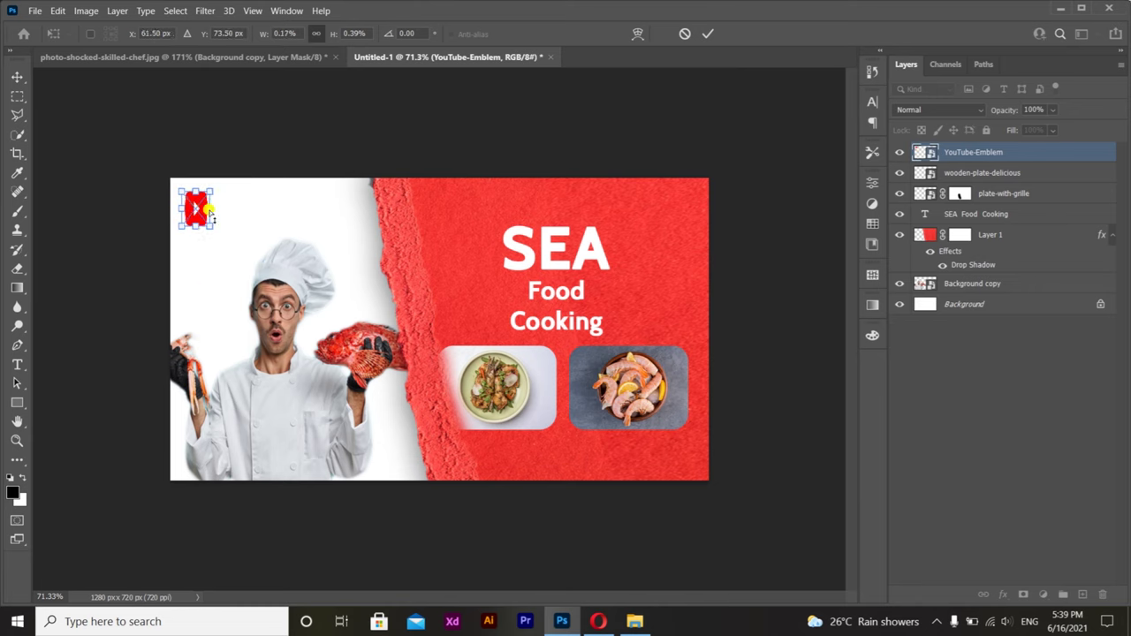
left_click_drag(212, 209, 202, 208)
left_click(707, 33)
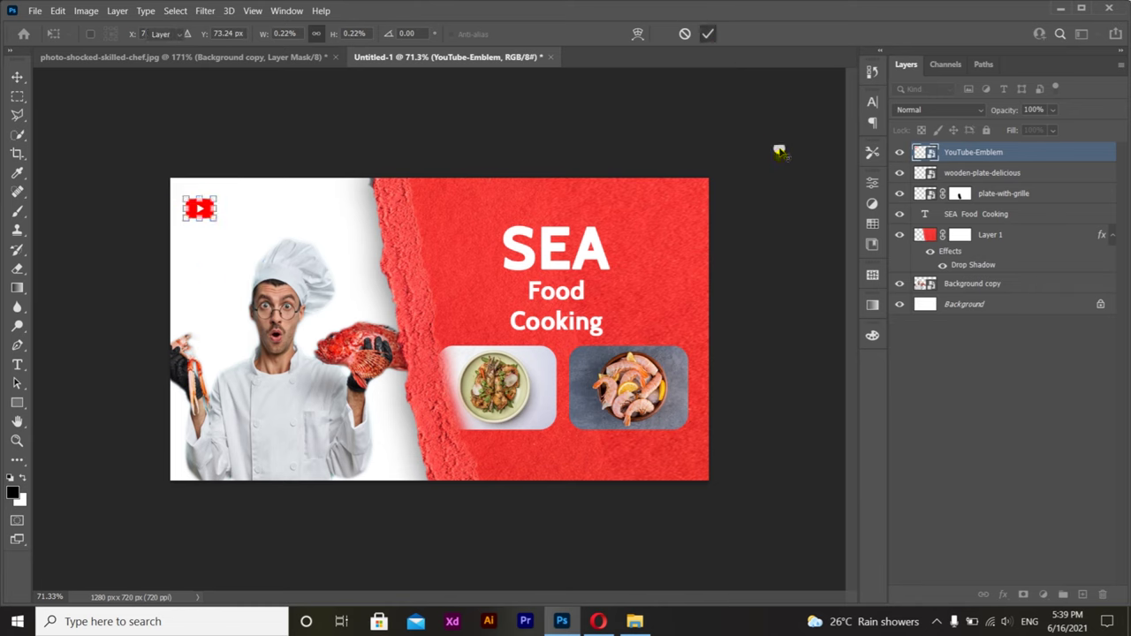
Add a 'Your logo here' text layer at the top-left of the thumbnail
key("t")
left_click(222, 205)
key("BackSpace")
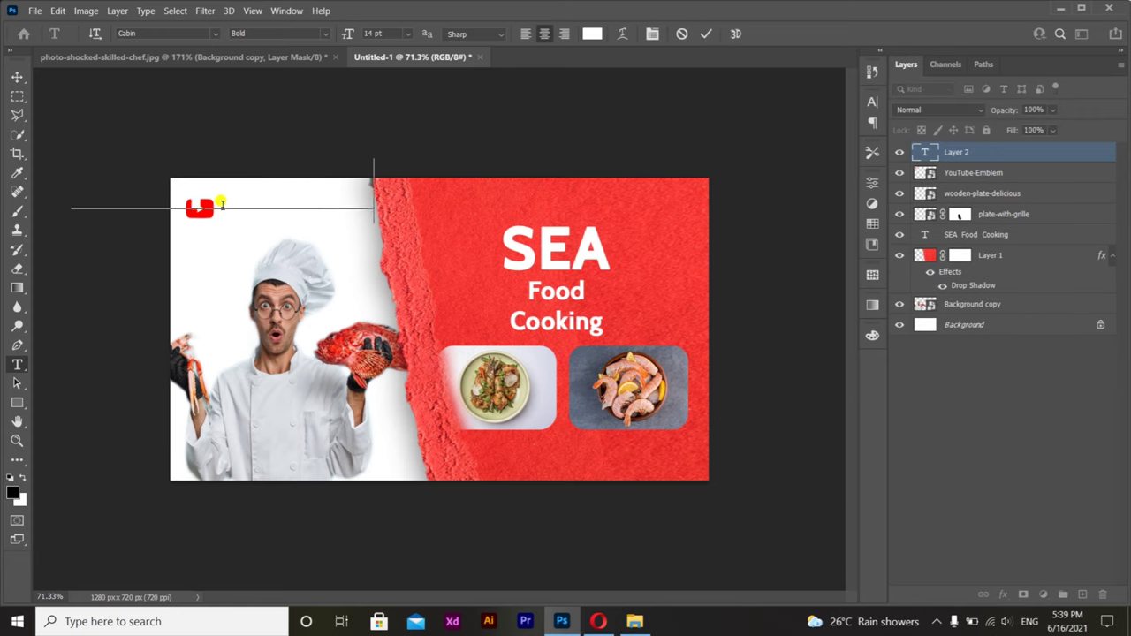
type("Your logo here")
left_click(16, 77)
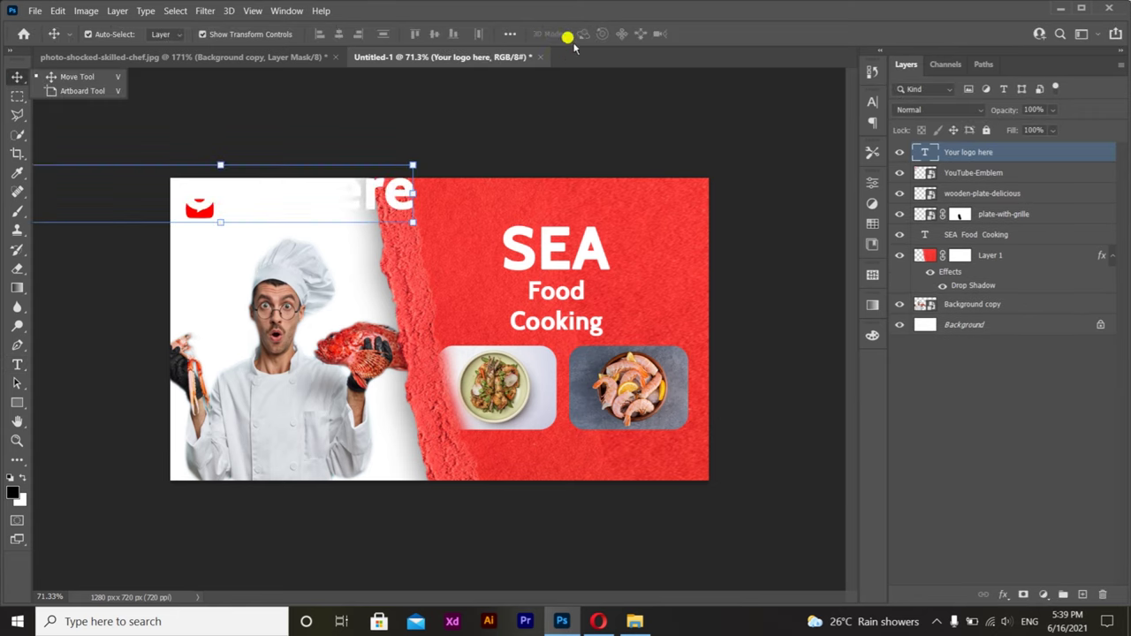
Colour the logo text red and scale it down beside the YouTube emblem
key("t")
left_click(585, 35)
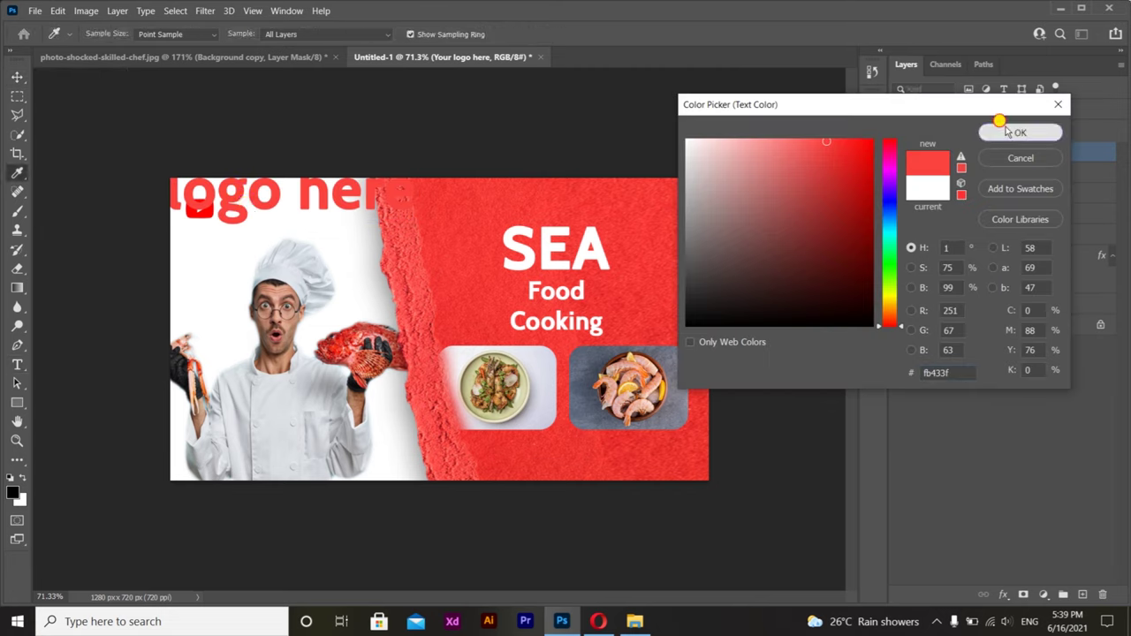
left_click(1005, 131)
key("v")
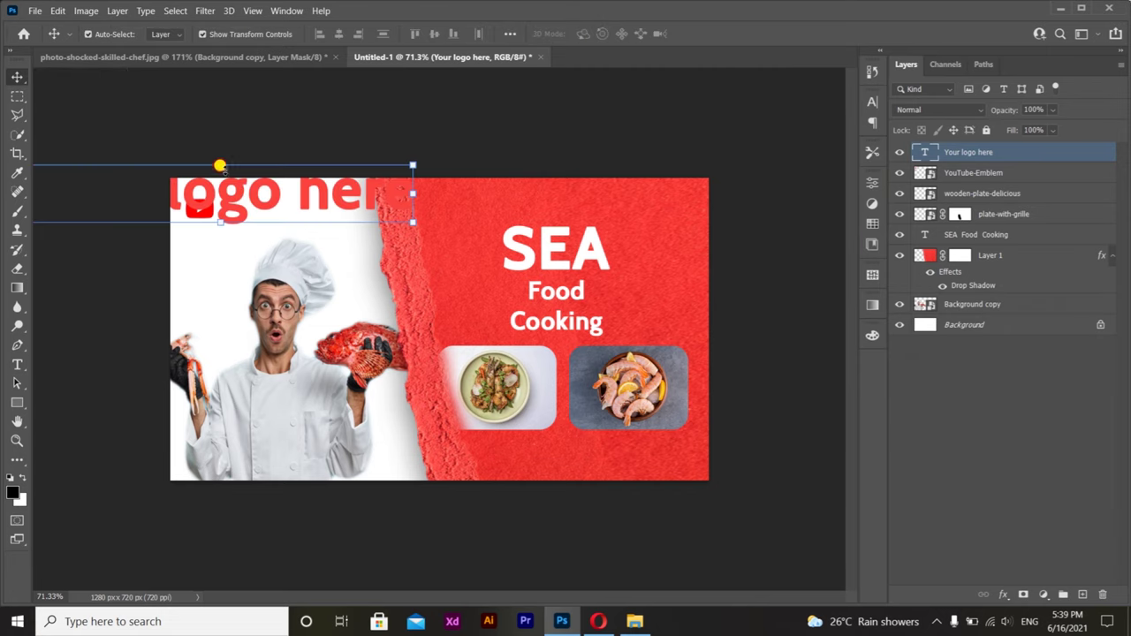
left_click_drag(220, 165, 242, 229)
mouse_move(261, 208)
left_mouse_down()
mouse_move(235, 216)
mouse_move(287, 209)
left_mouse_up()
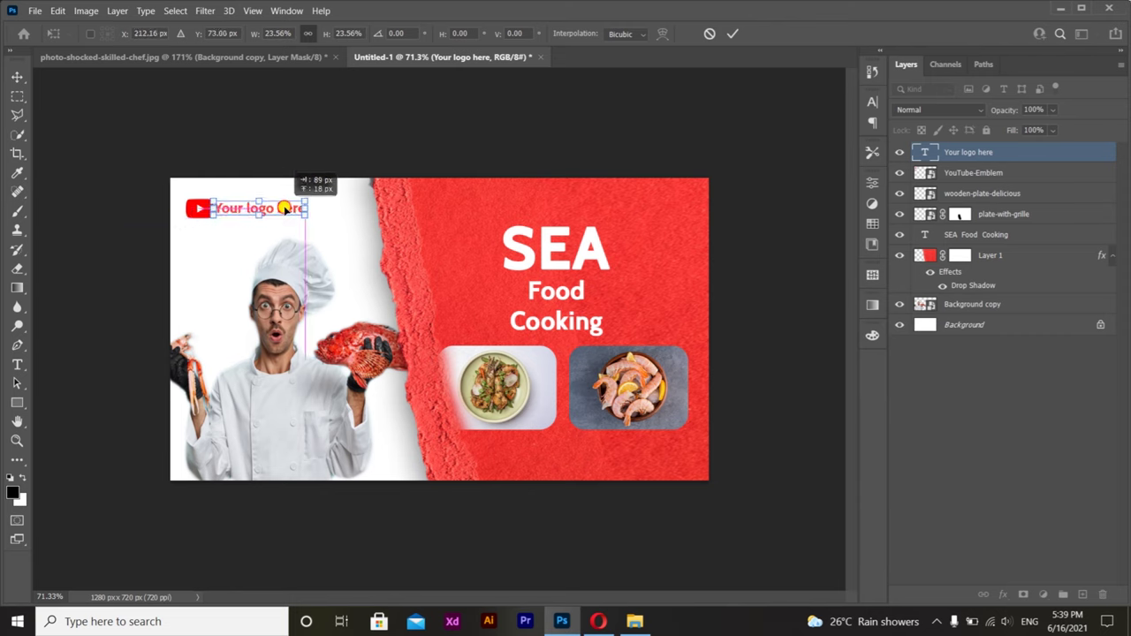
Apply the logo text resize and add a new layer above the red paper Layer 1
key("Return")
left_click(932, 256)
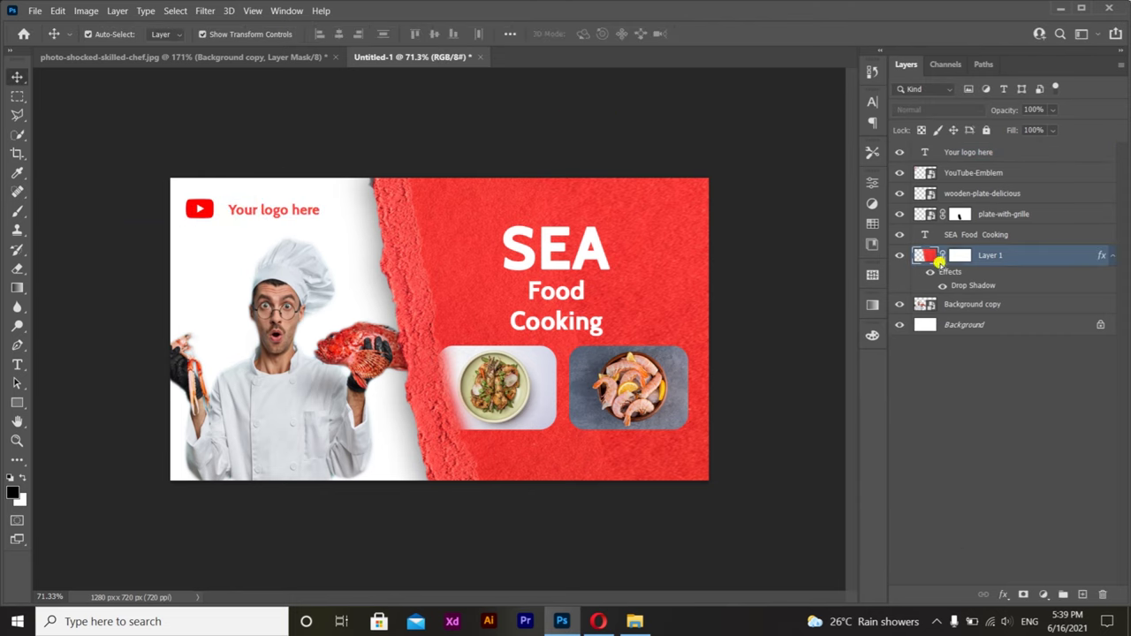
left_click(1082, 595)
key("ctrl+0")
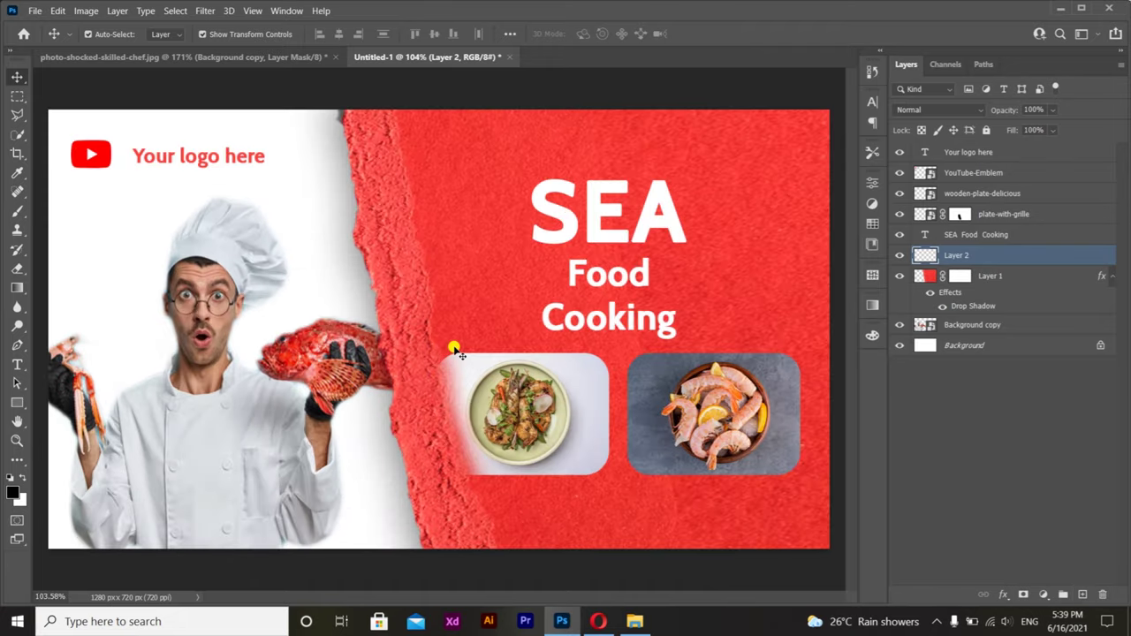
Paint a soft red brush stroke on the new layer just below the food photos
scroll(488, 350, "down", 1)
key("b")
left_click_drag(574, 133, 575, 318)
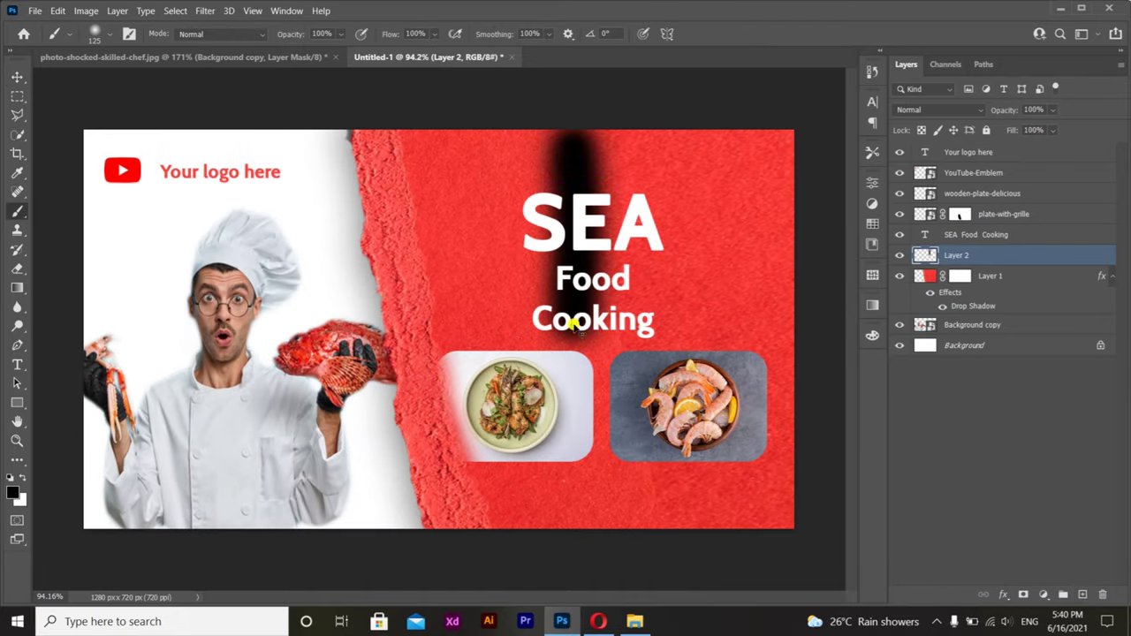
key("ctrl+z")
left_click(698, 318, "alt")
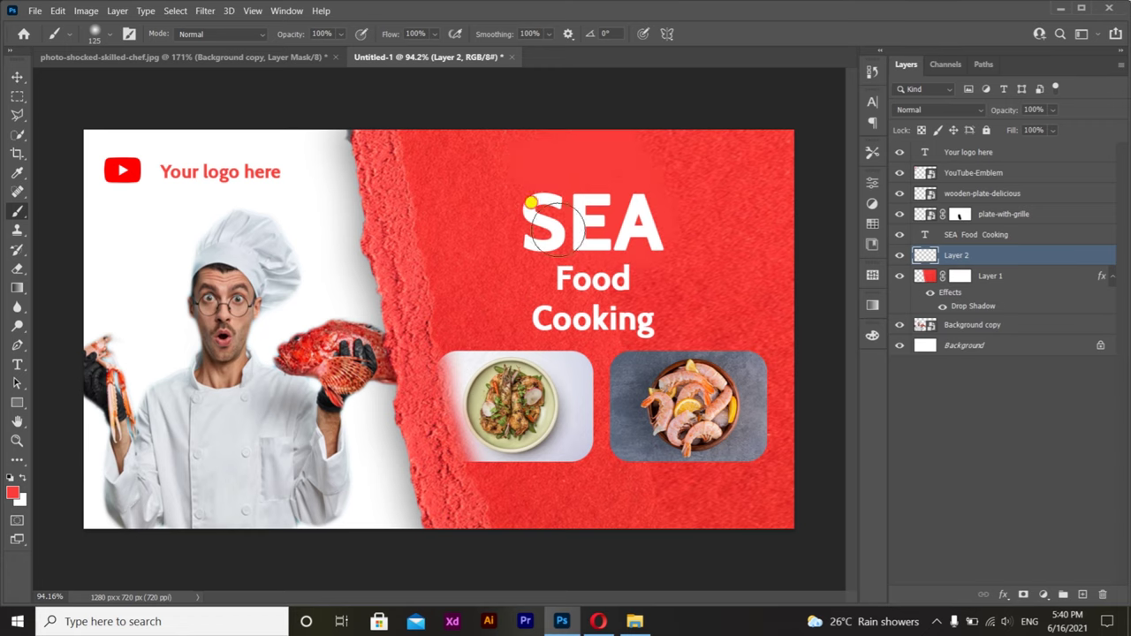
left_click_drag(595, 468, 659, 481)
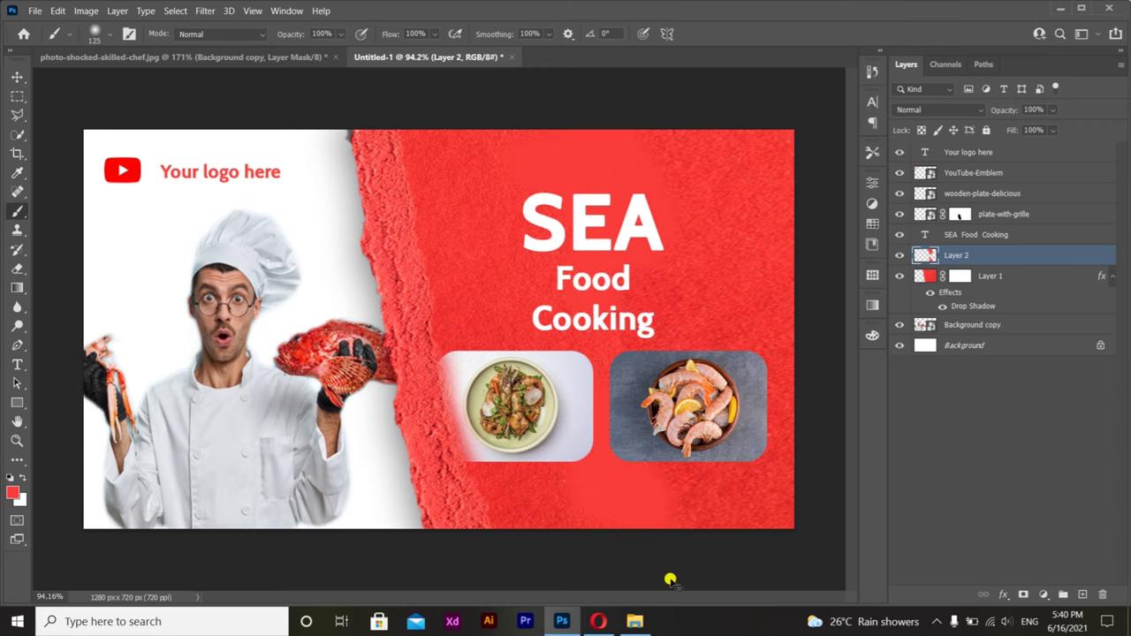
key("ctrl+minus")
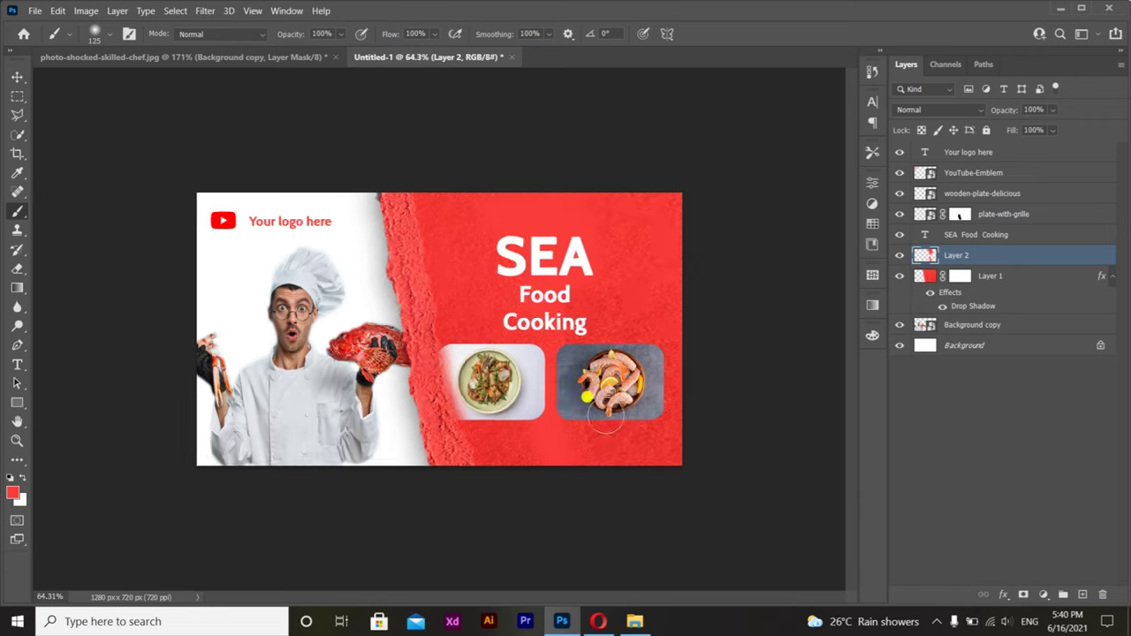
key("ctrl+0")
Add a Gradient Fill layer above the Background layer
left_click(963, 345)
left_click(1044, 595)
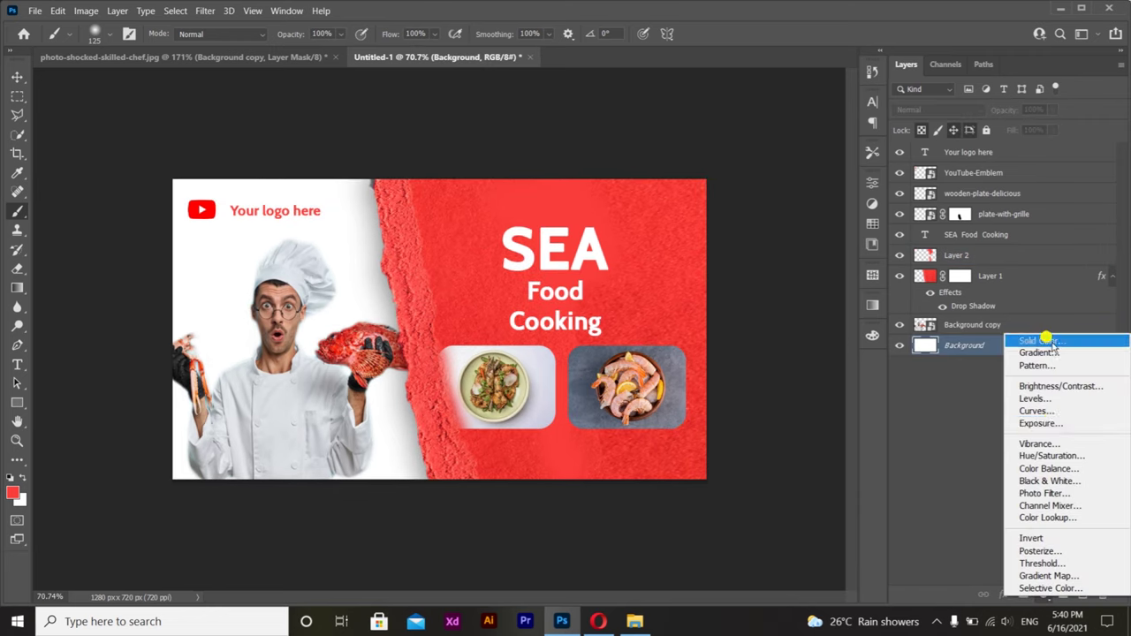
left_click(1042, 335)
left_click(1007, 157)
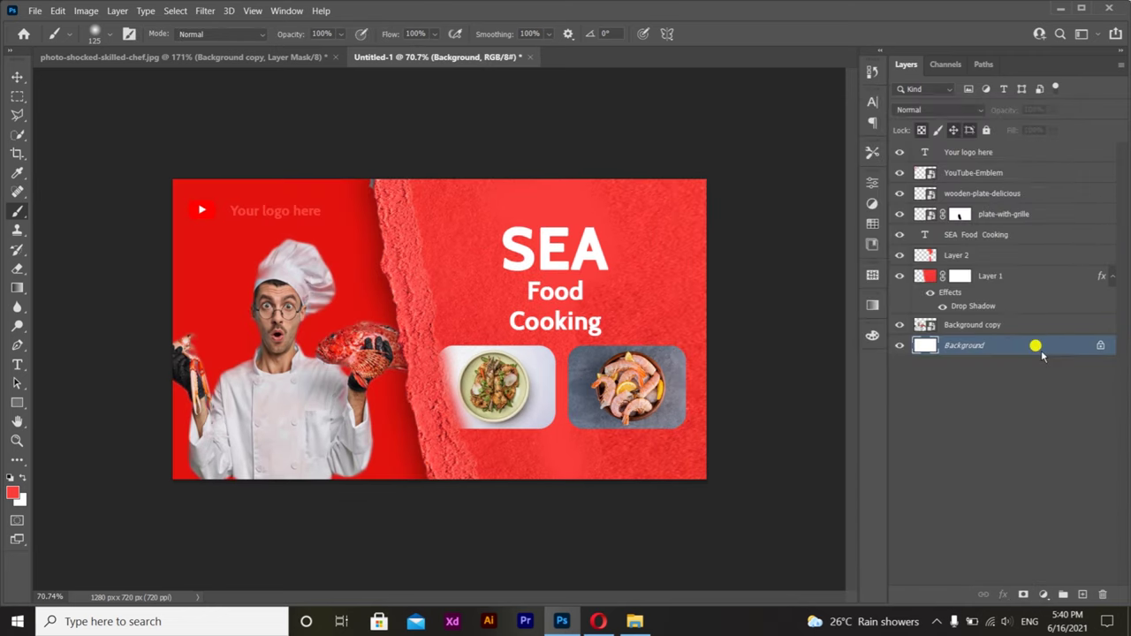
left_click(1044, 595)
left_click(1039, 356)
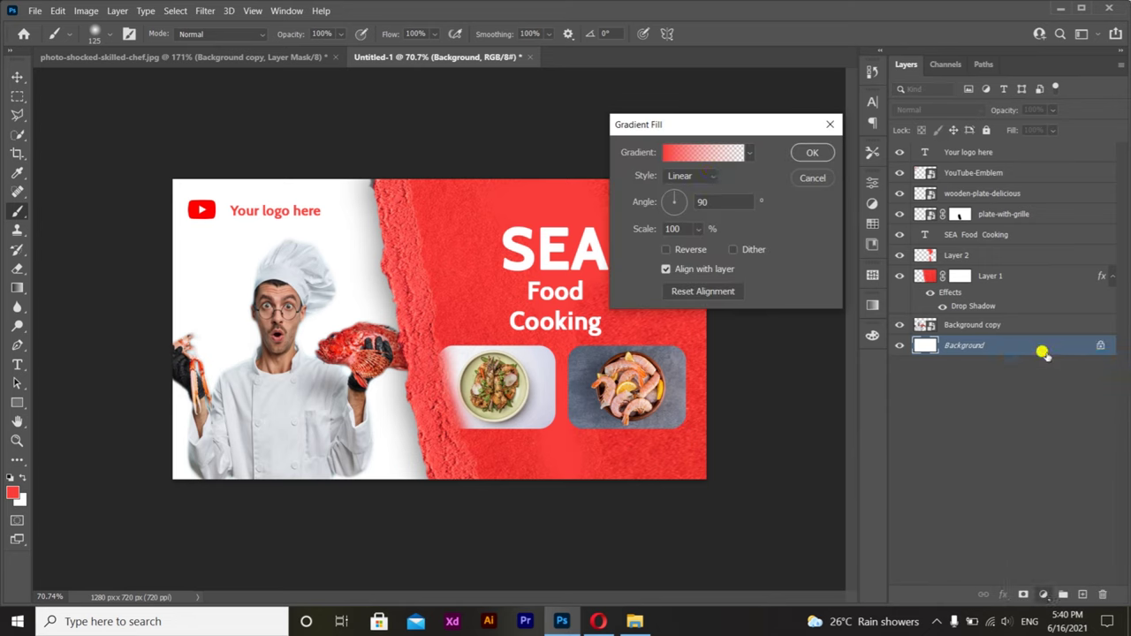
Browse the Gradient Editor preset groups and expand the Blues presets
left_click(707, 154)
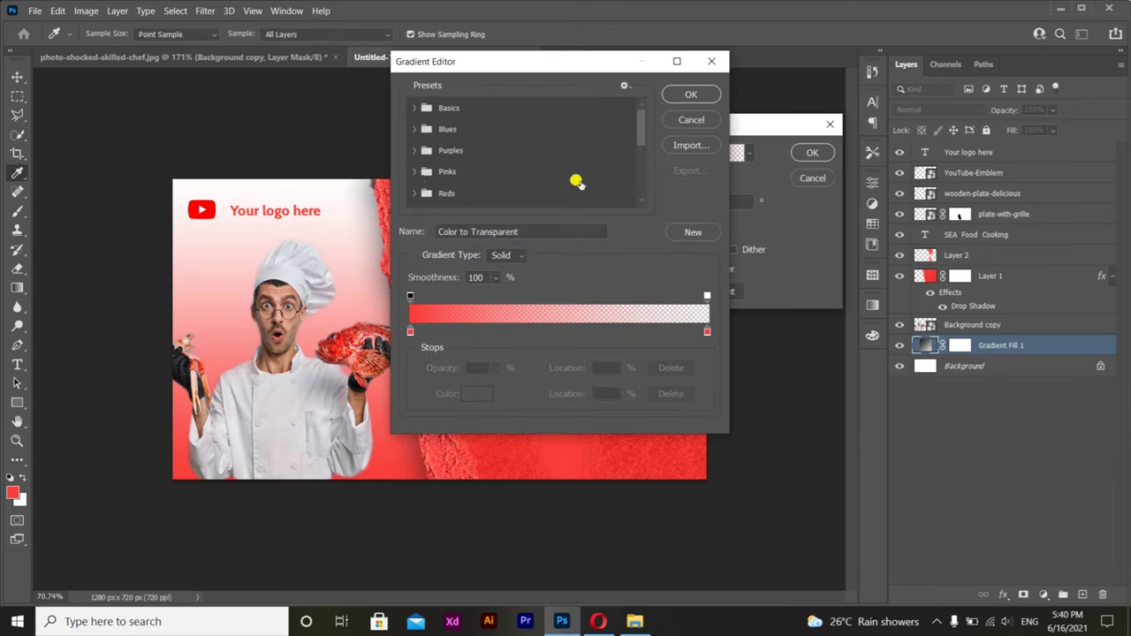
scroll(419, 172, "down", 3)
left_click(428, 152)
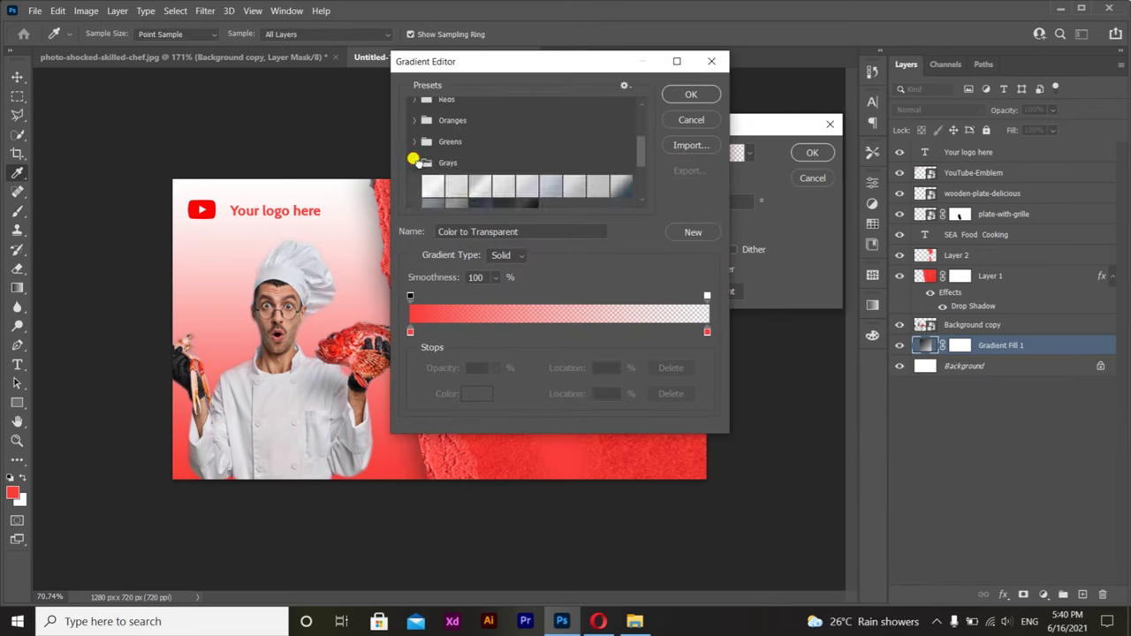
left_click(428, 152)
left_click(412, 147)
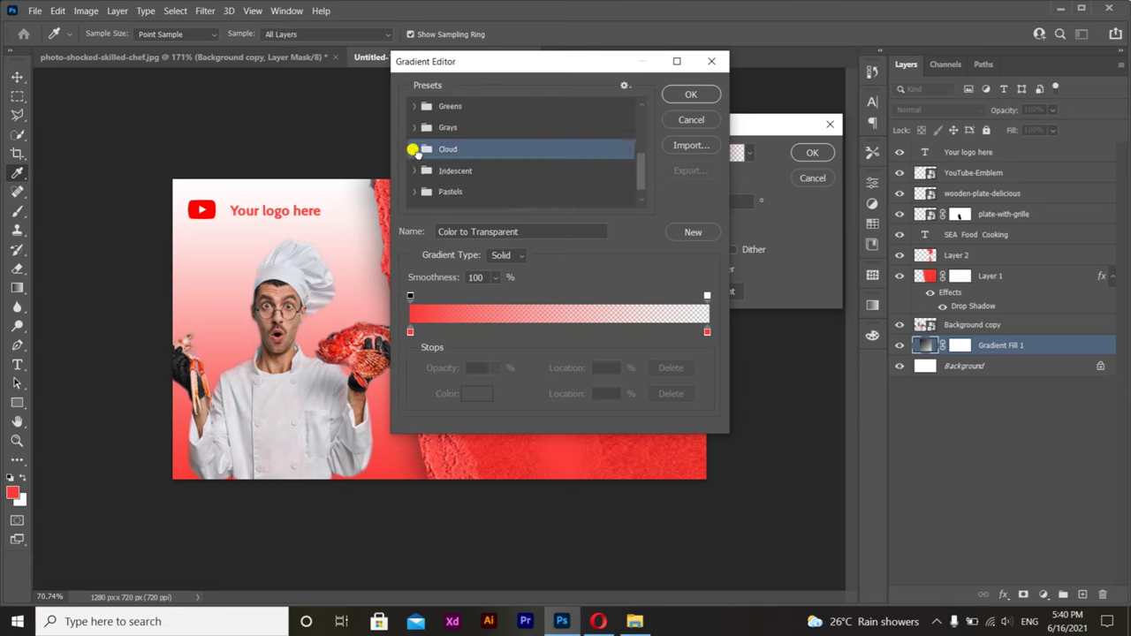
scroll(403, 142, "down", 1)
left_click(412, 133)
scroll(460, 148, "up", 5)
left_click(414, 130)
scroll(539, 150, "down", 1)
Apply the Blue_13 blue-to-cyan preset as the backdrop gradient fill
left_click(572, 160)
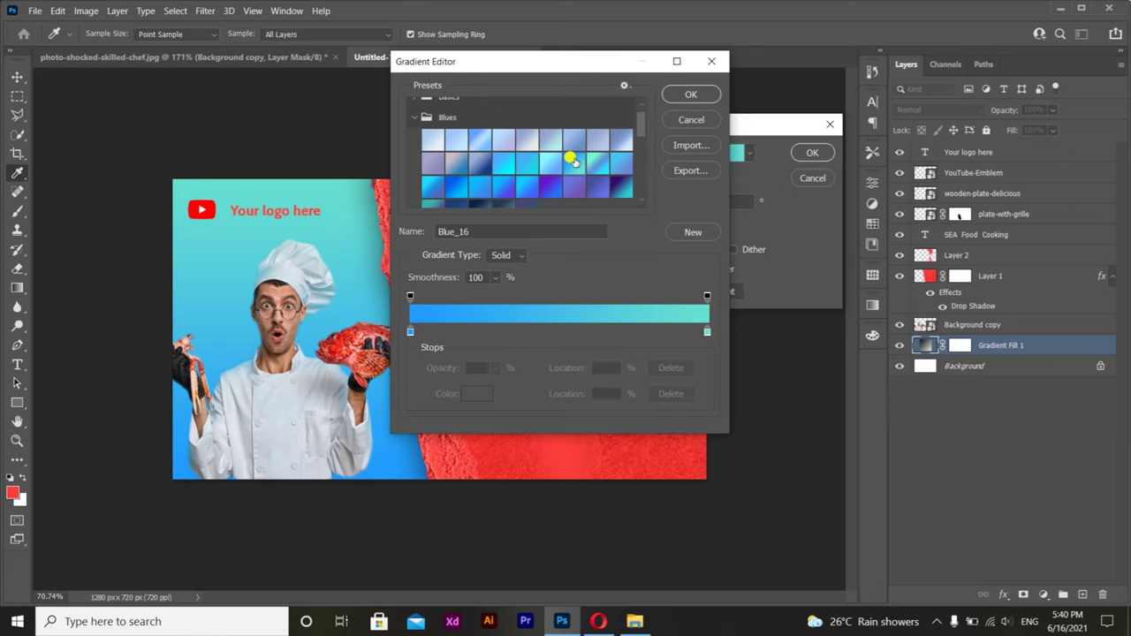
scroll(568, 159, "down", 1)
left_click(572, 135)
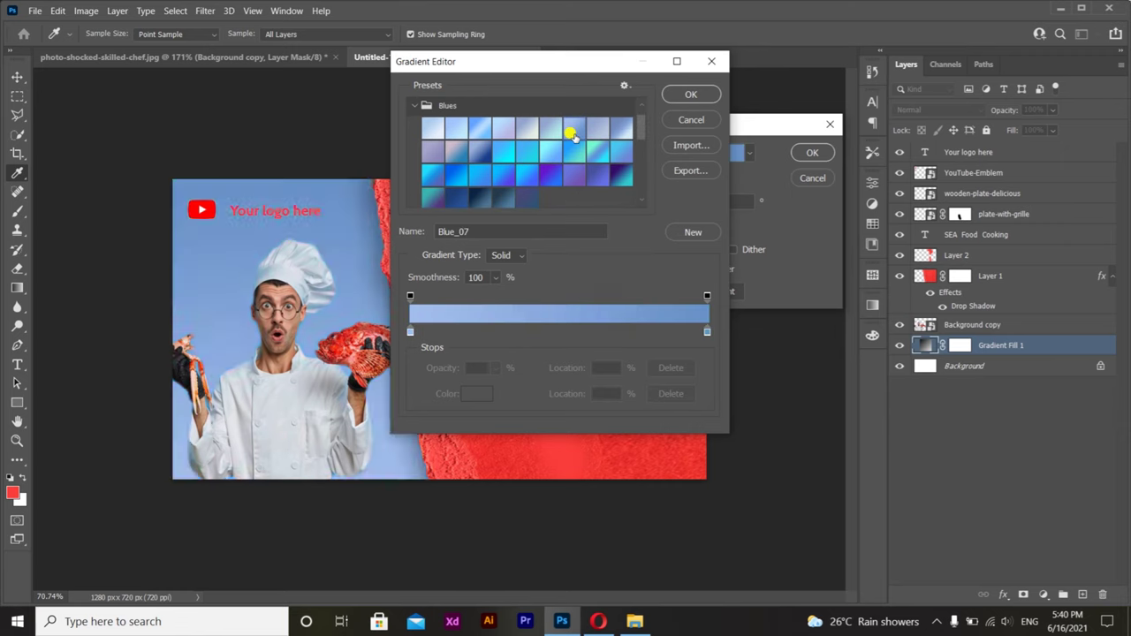
left_click(502, 145)
left_click(682, 95)
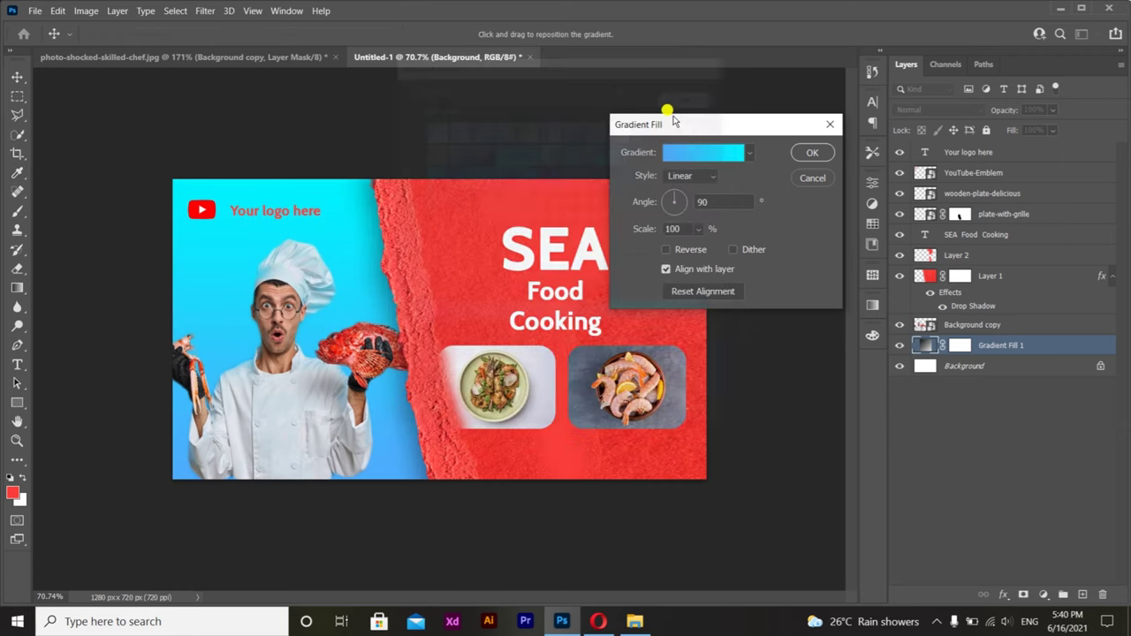
left_click(809, 153)
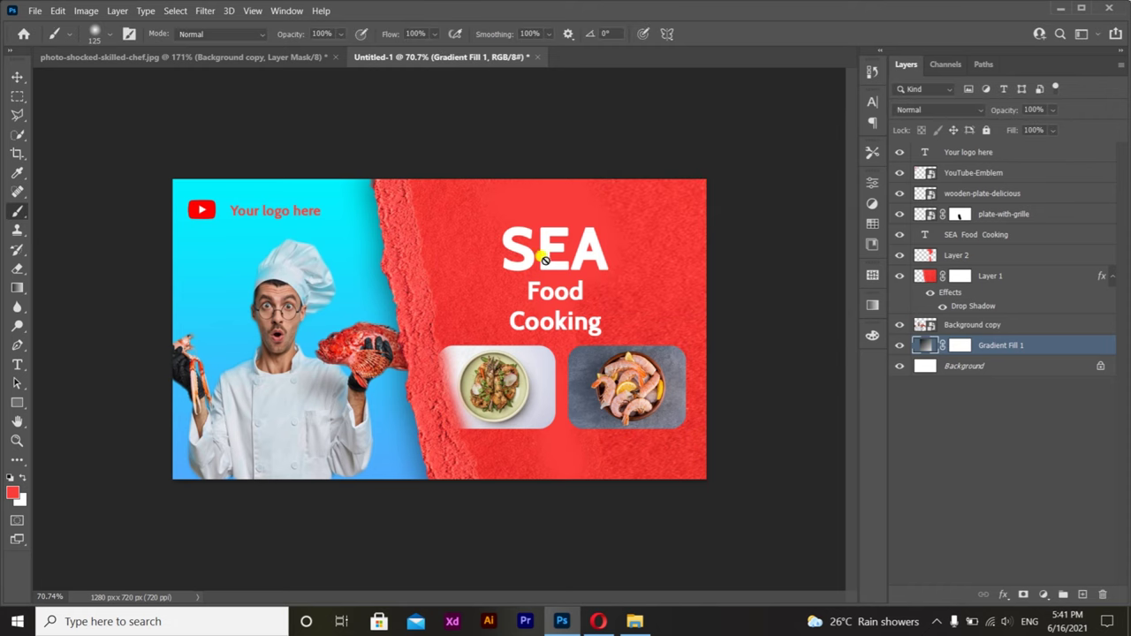
key("v")
left_click(459, 265)
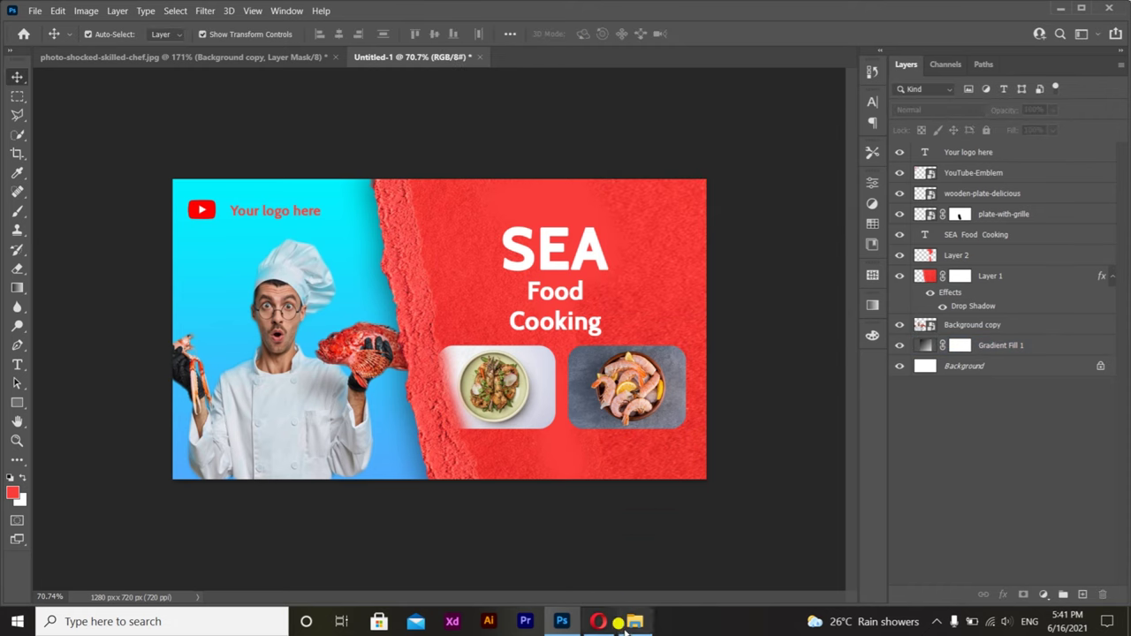
Browse to F:\BG Tuxture in File Explorer and select the white-crinkled-paper image
left_click(634, 621)
left_click(128, 346)
left_click(126, 380)
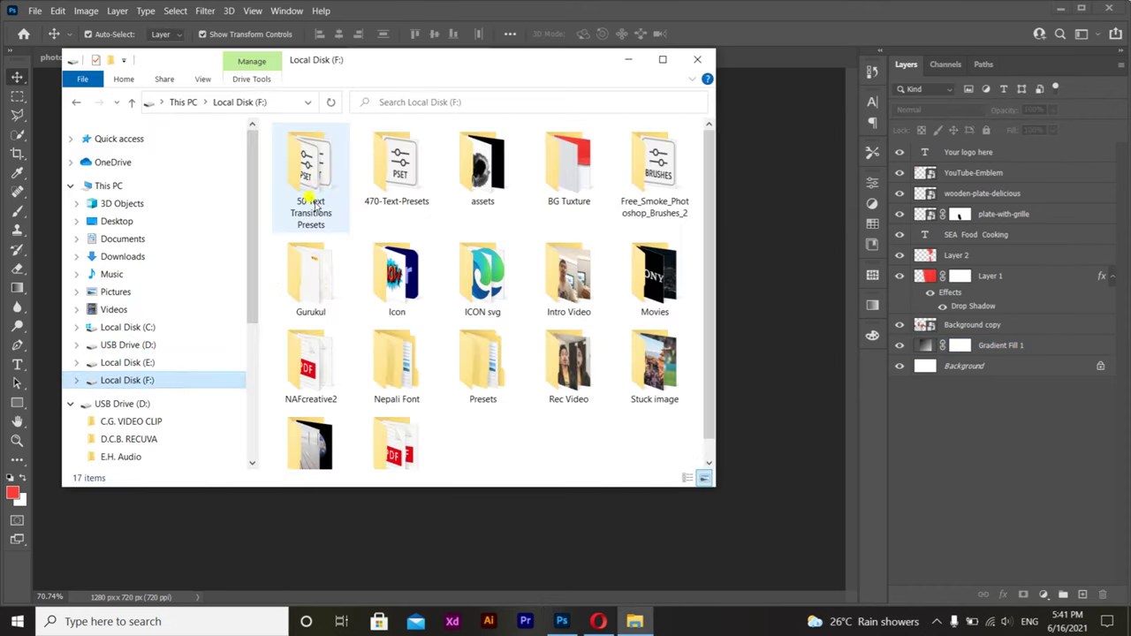
left_click(563, 180)
double_click(563, 180)
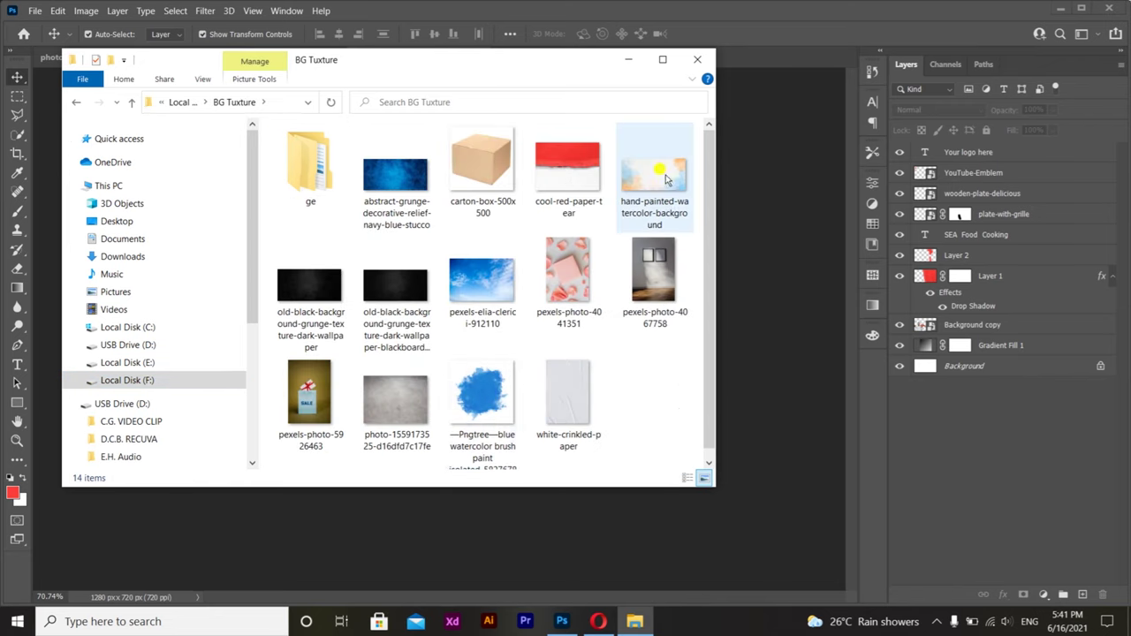
left_click(570, 397)
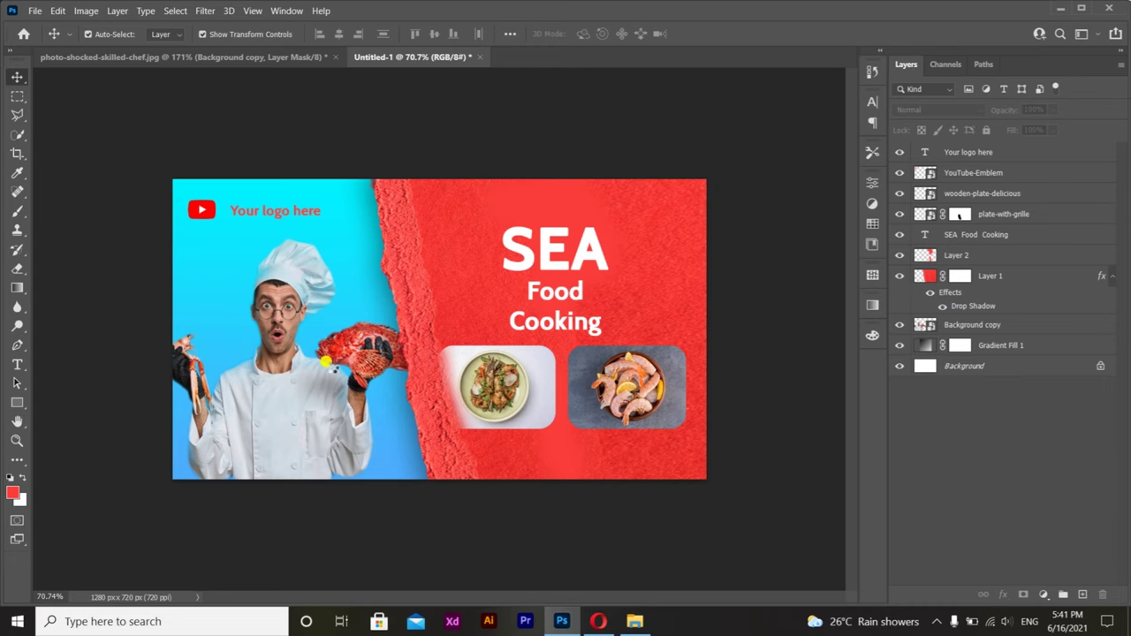
Place the white-crinkled-paper image and scale it over the left half of the thumbnail
left_click_drag(587, 568, 463, 334)
left_click_drag(348, 294, 285, 295)
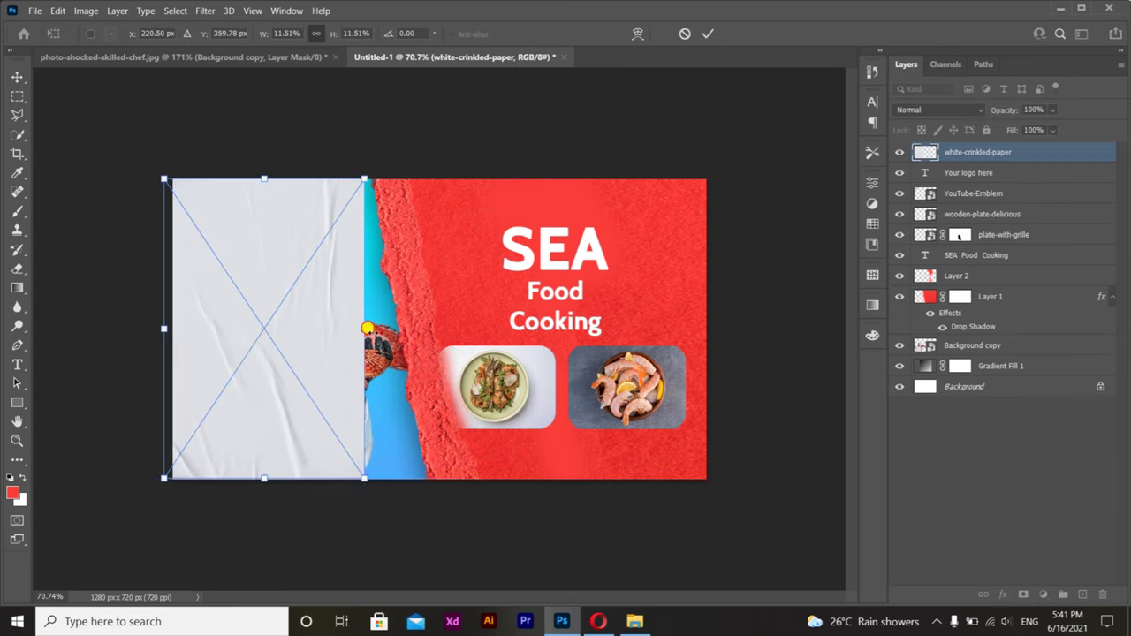
left_click_drag(372, 328, 469, 328)
key("Return")
Move the paper layer beneath the chef cutout and set its blend mode to Multiply
left_click_drag(924, 150, 924, 353)
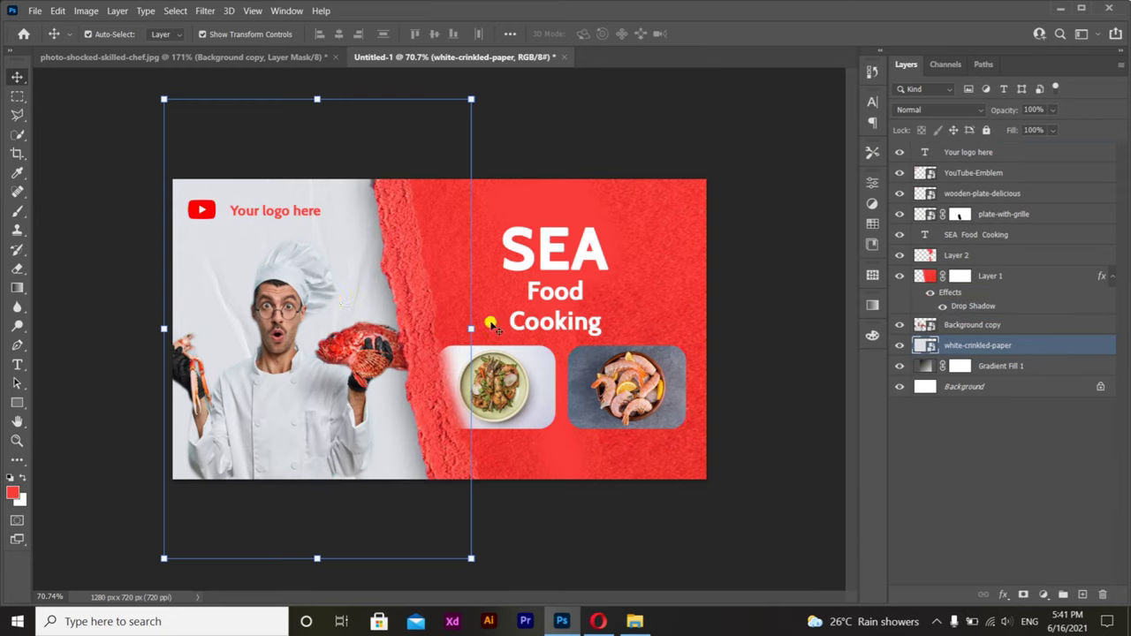
left_click(972, 109)
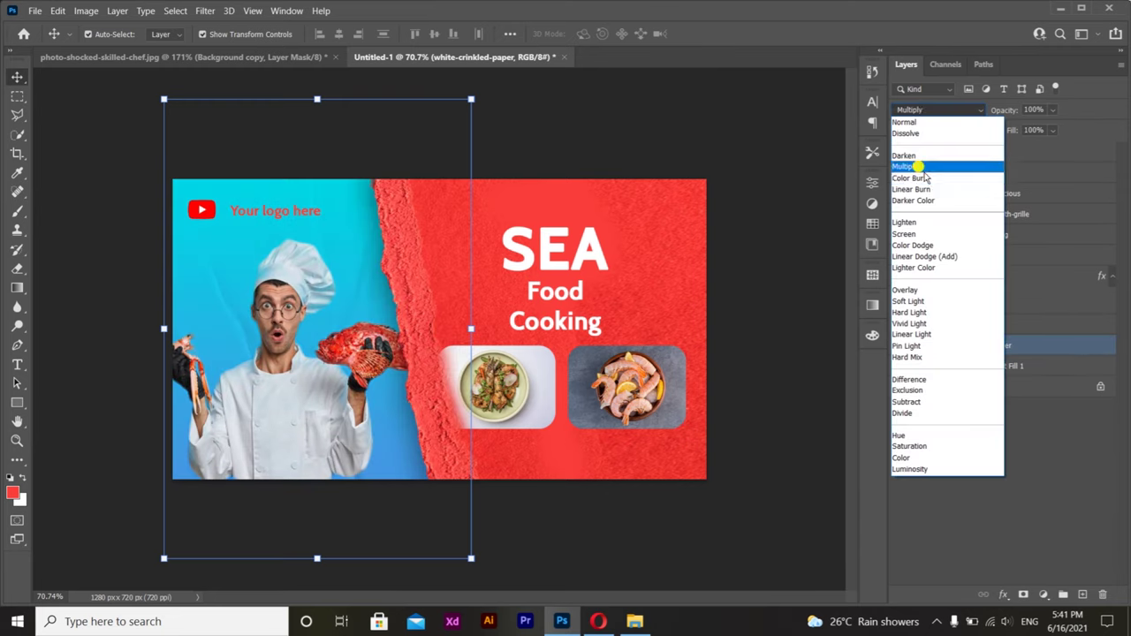
left_click(926, 164)
left_click(774, 298)
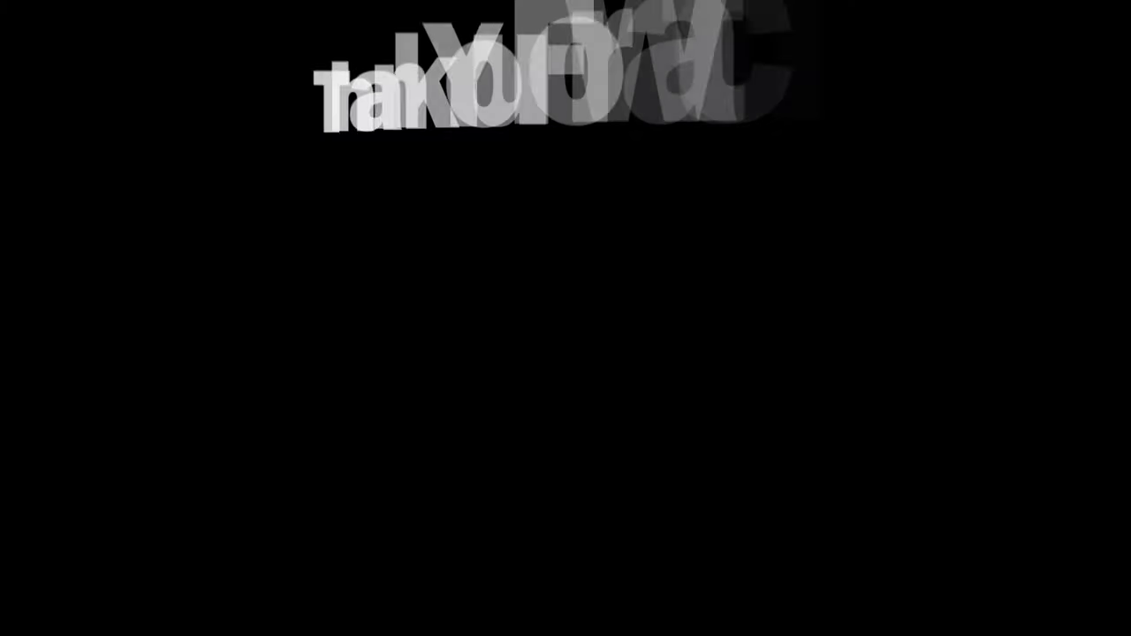